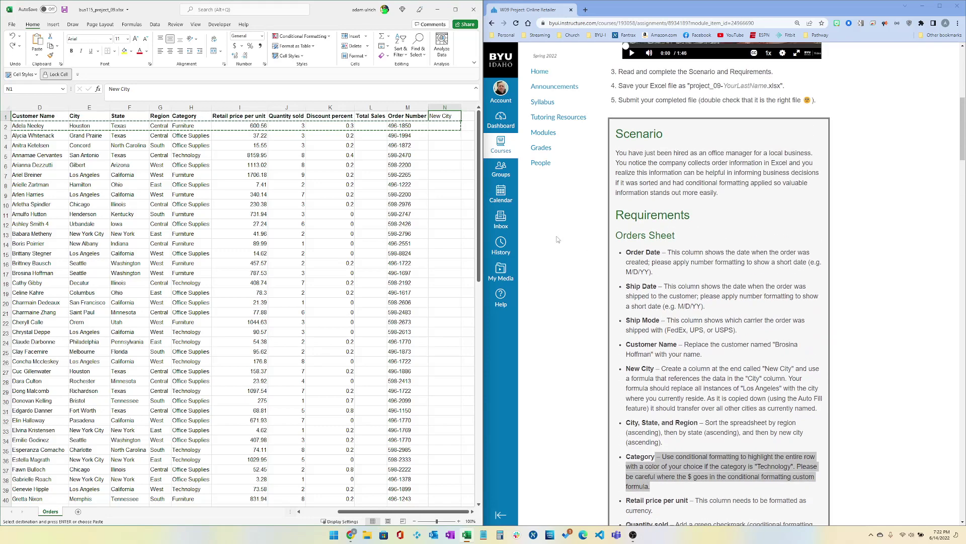
Cancel the pending copy of the New City header and return to cell A1
{"action": "left_click", "coordinate": [363, 226]}
{"action": "key", "text": "Escape"}
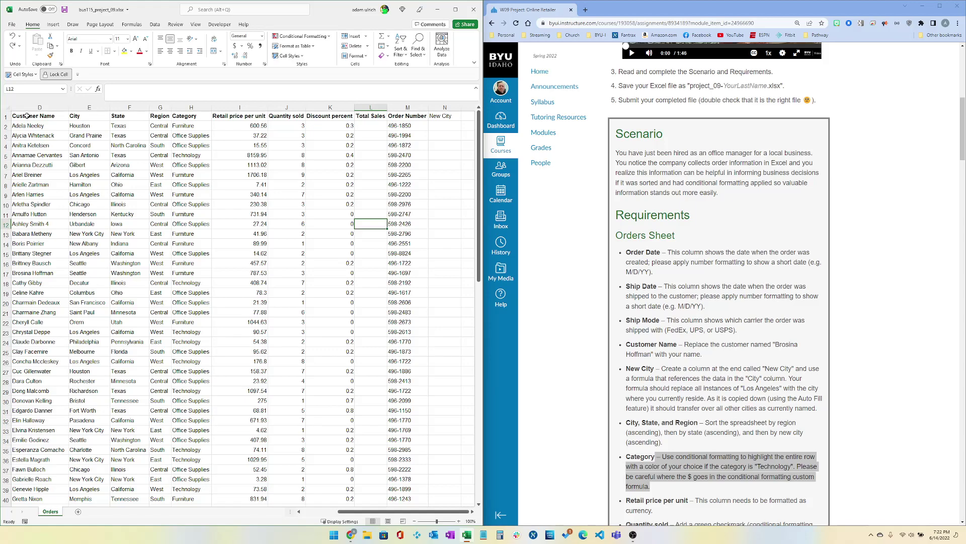
{"action": "key", "text": "ctrl+Home"}
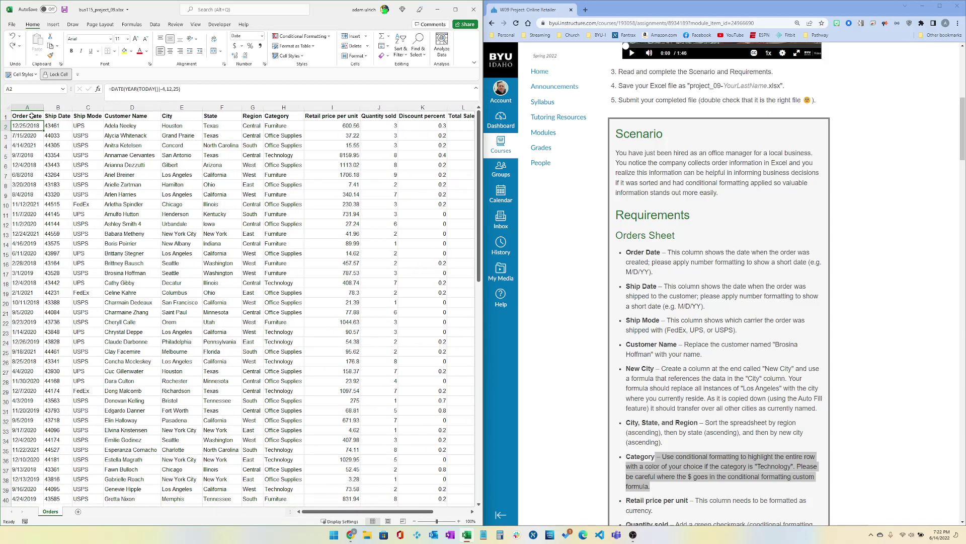
Undo the earlier width and date formatting, then auto-fit all data columns to their contents
{"action": "left_click", "coordinate": [32, 116]}
{"action": "key", "text": "ctrl+z"}
{"action": "key", "text": "ctrl+z"}
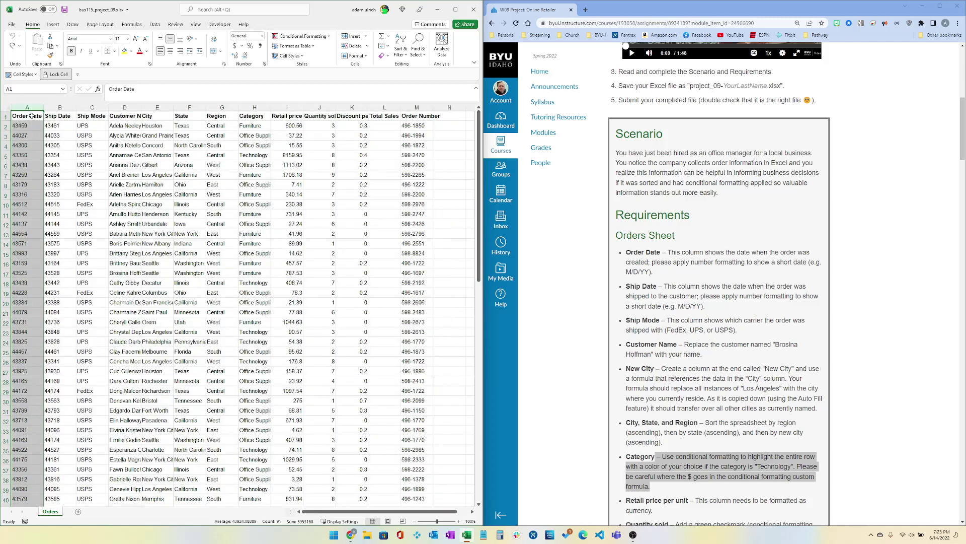
{"action": "left_click", "coordinate": [31, 117]}
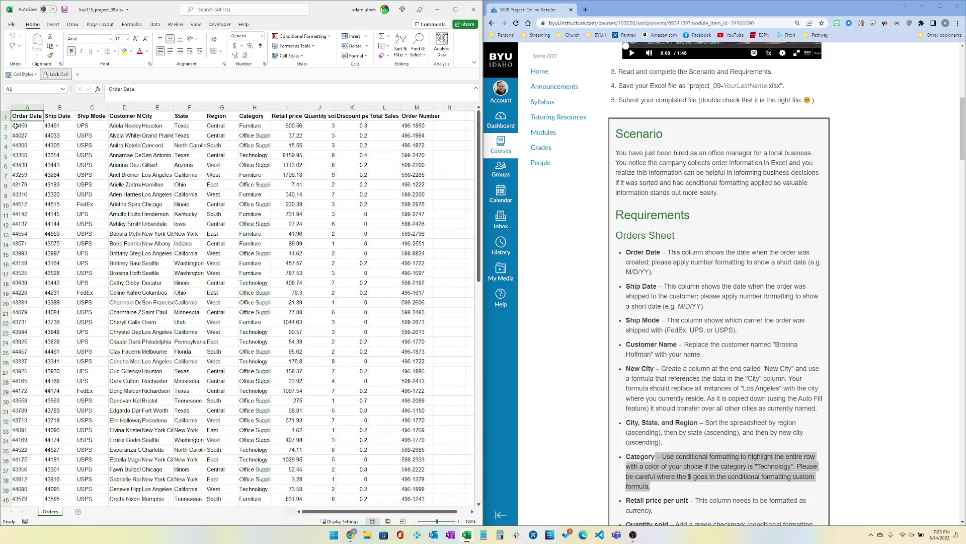
{"action": "key", "text": "ctrl+a"}
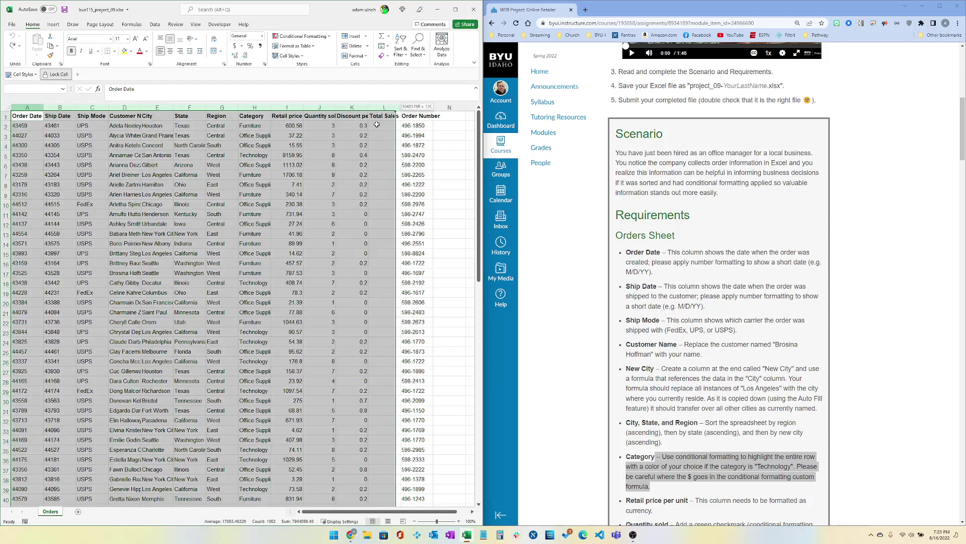
{"action": "double_click", "coordinate": [434, 105]}
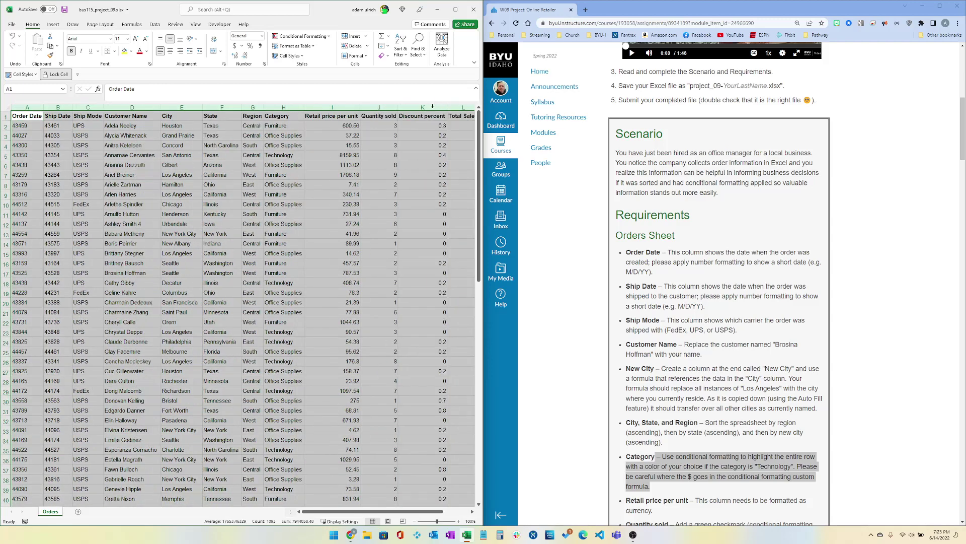
Check the Order Date requirement and select the whole Order Date column
{"action": "left_click", "coordinate": [53, 126]}
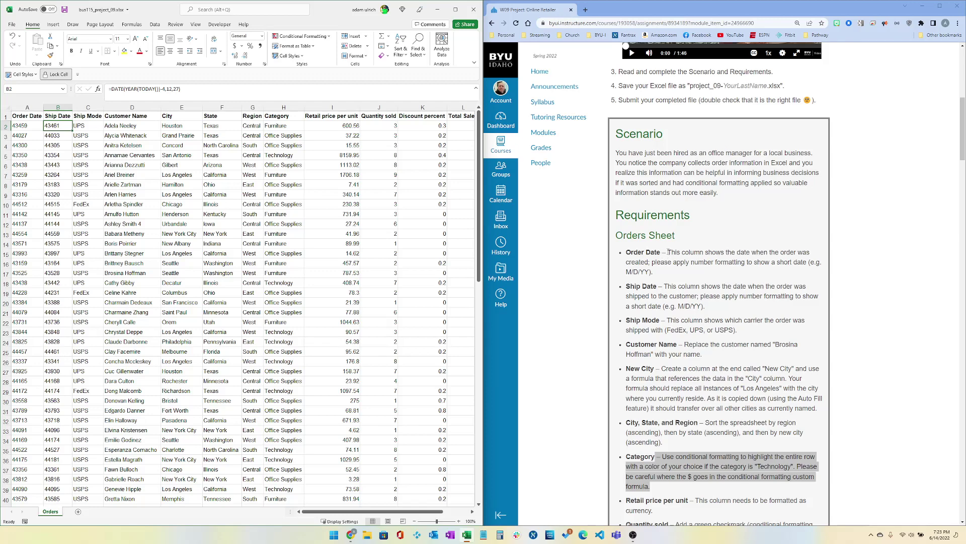
{"action": "scroll", "coordinate": [669, 252], "scroll_direction": "up", "scroll_amount": 4}
{"action": "scroll", "coordinate": [668, 254], "scroll_direction": "down", "scroll_amount": 4}
{"action": "left_click_drag", "start_coordinate": [671, 252], "coordinate": [664, 272]}
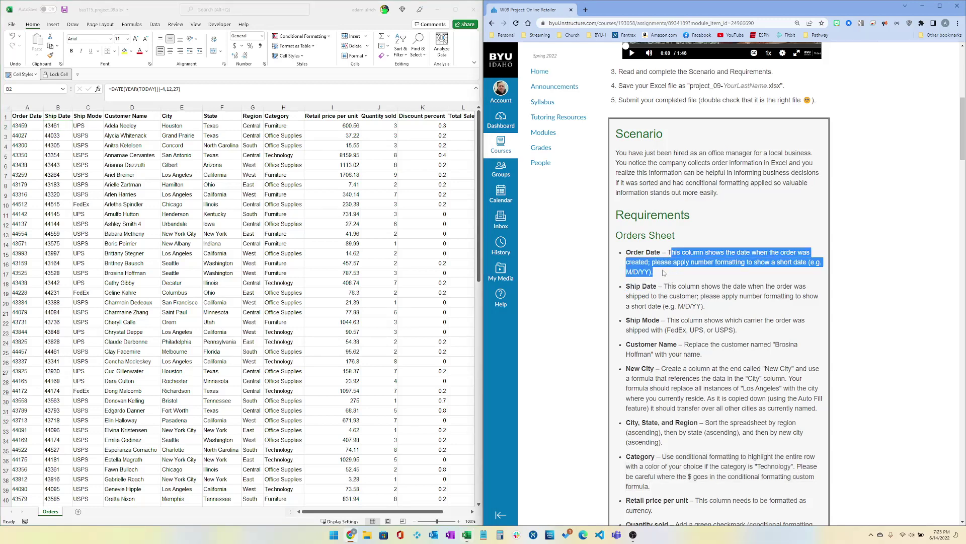
{"action": "left_click", "coordinate": [663, 273]}
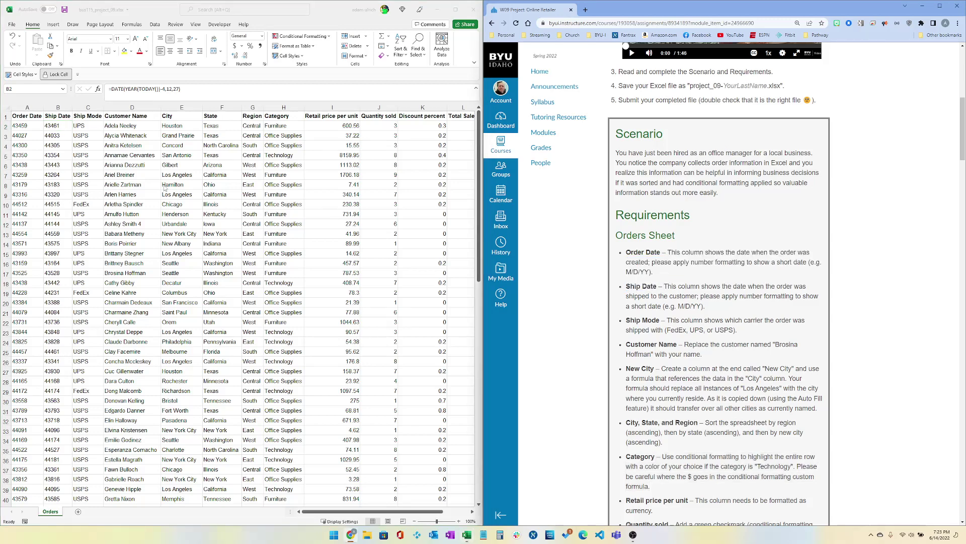
{"action": "left_click", "coordinate": [26, 108]}
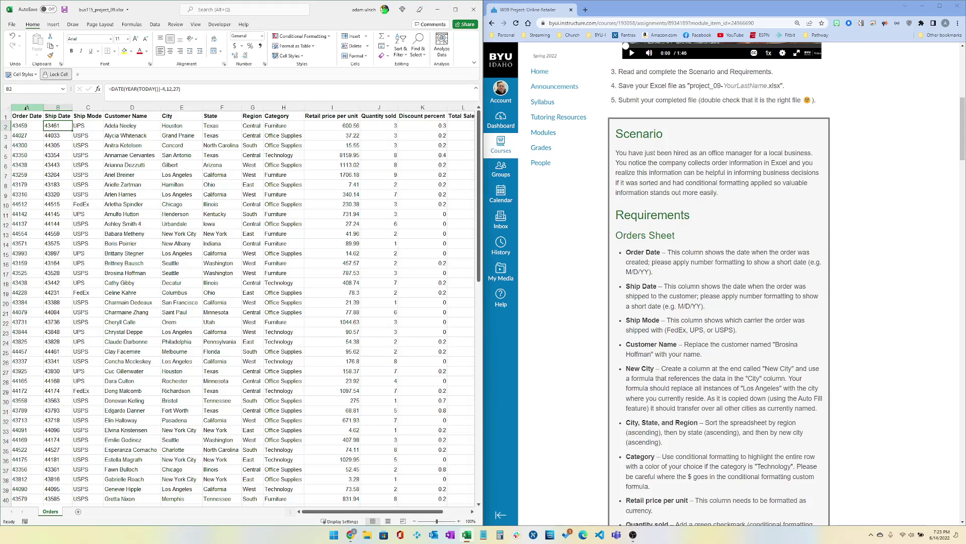
{"action": "left_click", "coordinate": [26, 107]}
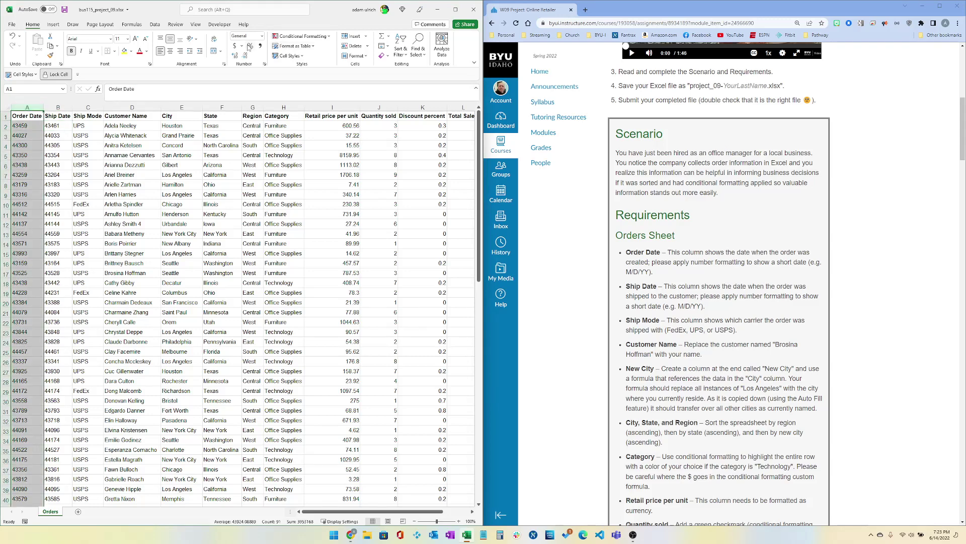
Format the Order Date column as Short Date
{"action": "left_click", "coordinate": [262, 37]}
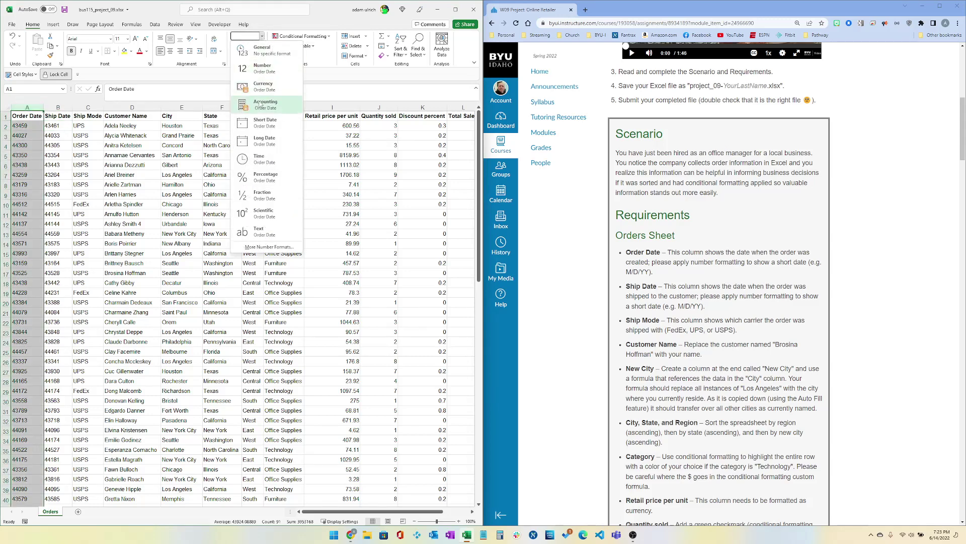
{"action": "left_click", "coordinate": [265, 122]}
{"action": "left_click", "coordinate": [57, 108]}
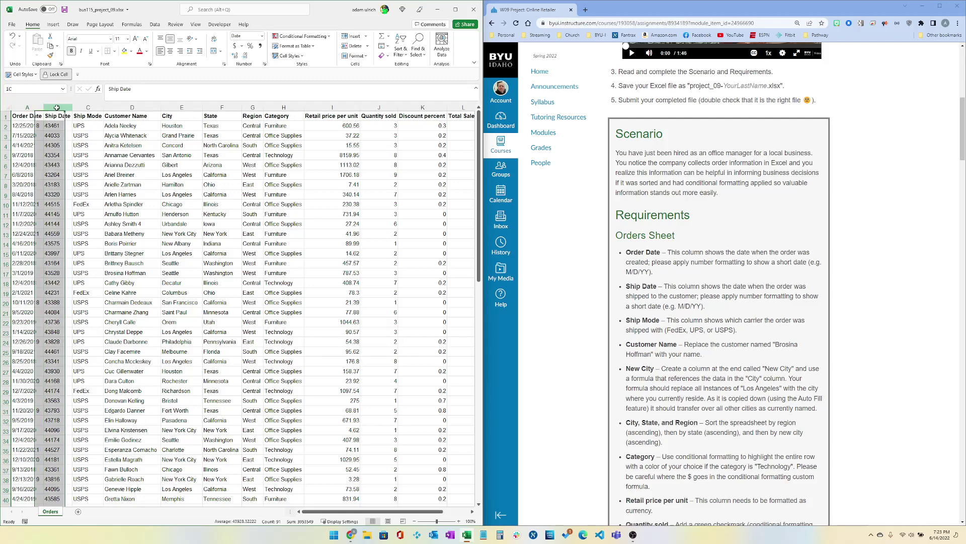
Review the Ship Date, Ship Mode and Customer Name requirements and select the Customer Name column
{"action": "left_click", "coordinate": [661, 288]}
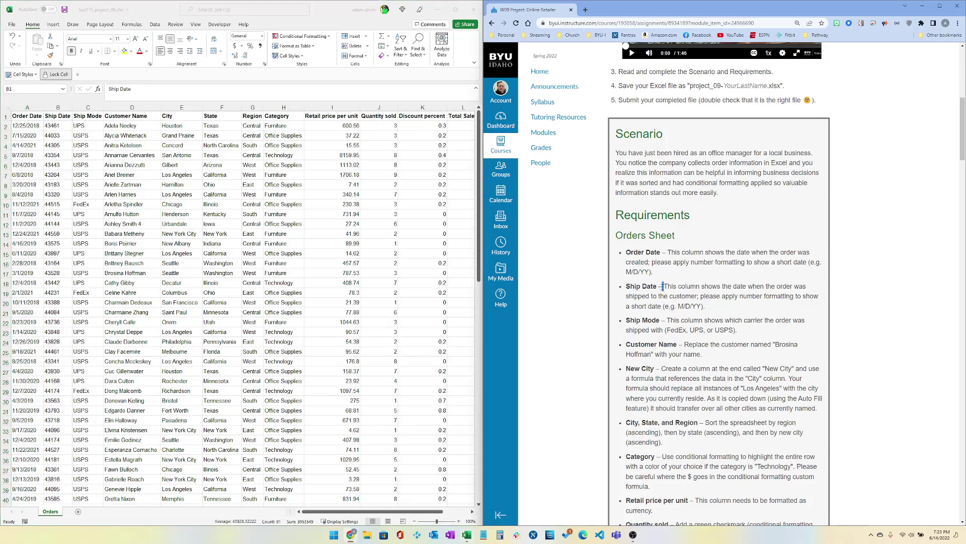
{"action": "left_click_drag", "start_coordinate": [705, 306], "coordinate": [642, 286]}
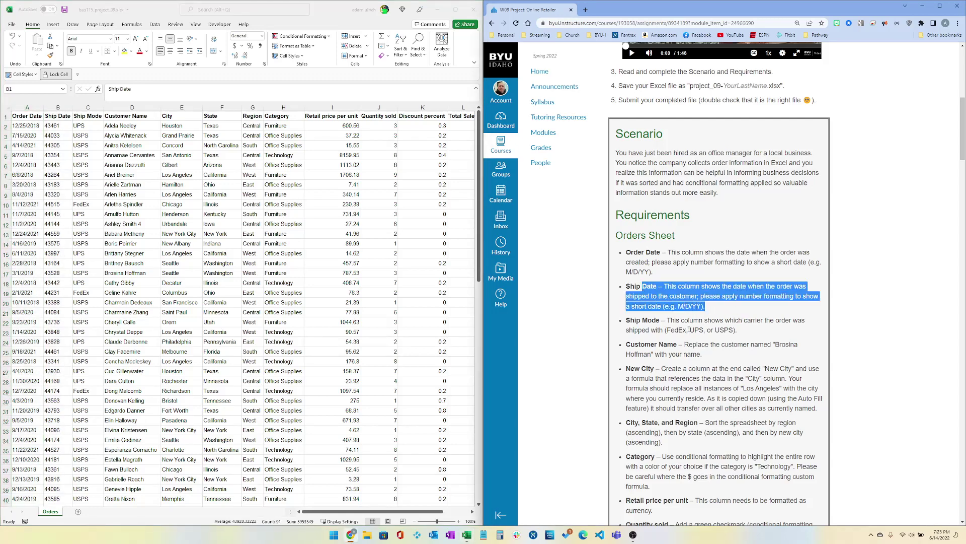
{"action": "left_click_drag", "start_coordinate": [750, 330], "coordinate": [624, 322]}
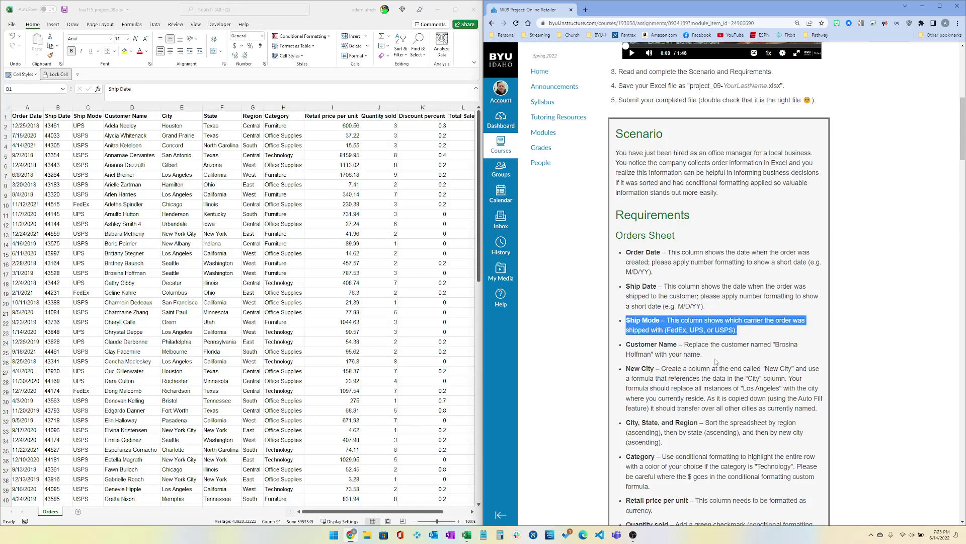
{"action": "left_click_drag", "start_coordinate": [703, 355], "coordinate": [626, 348]}
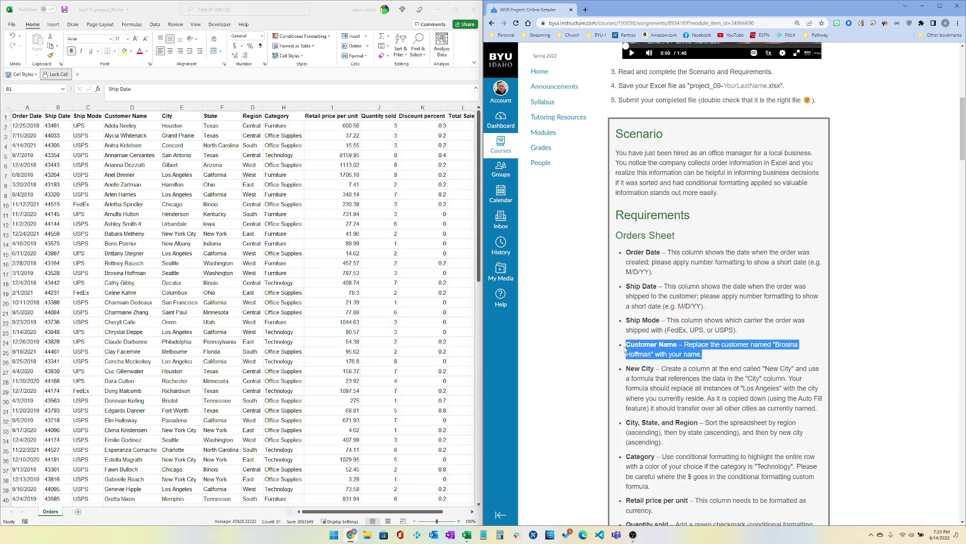
{"action": "left_click", "coordinate": [135, 106]}
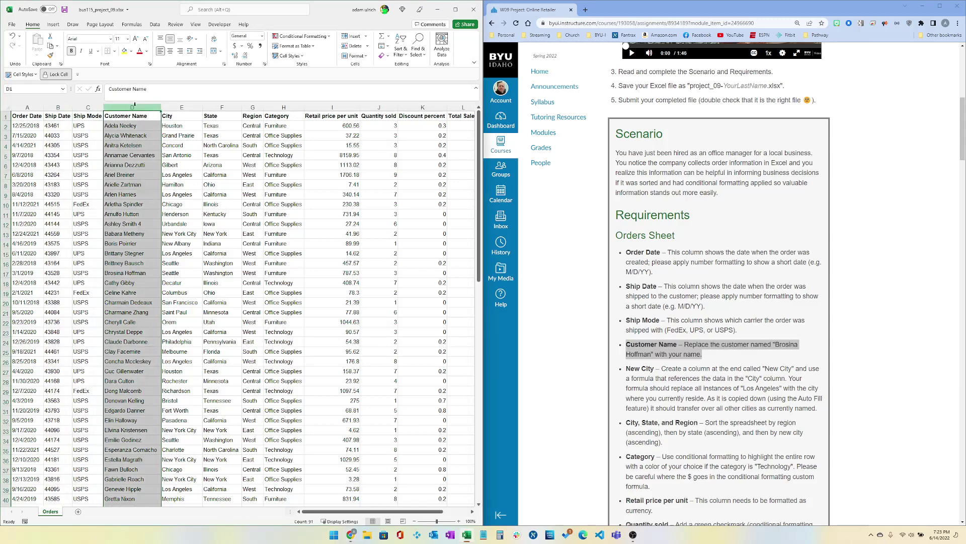
{"action": "key", "text": "ctrl+h"}
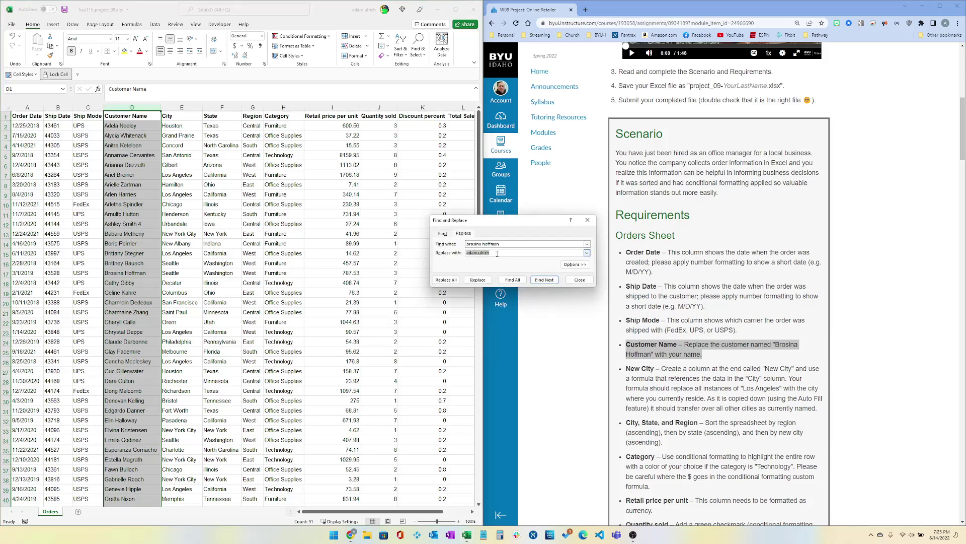
{"action": "left_click", "coordinate": [587, 220]}
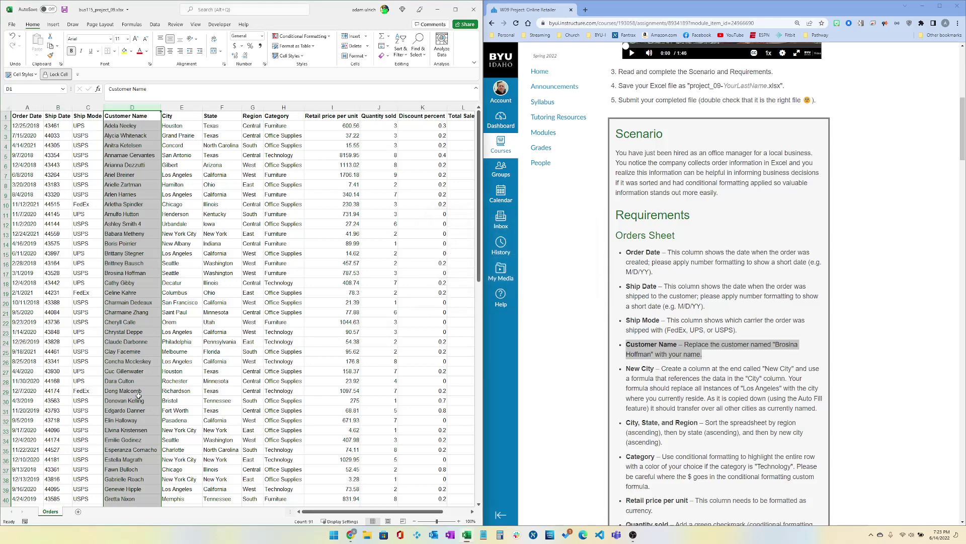
{"action": "scroll", "coordinate": [637, 387], "scroll_direction": "down", "scroll_amount": 2}
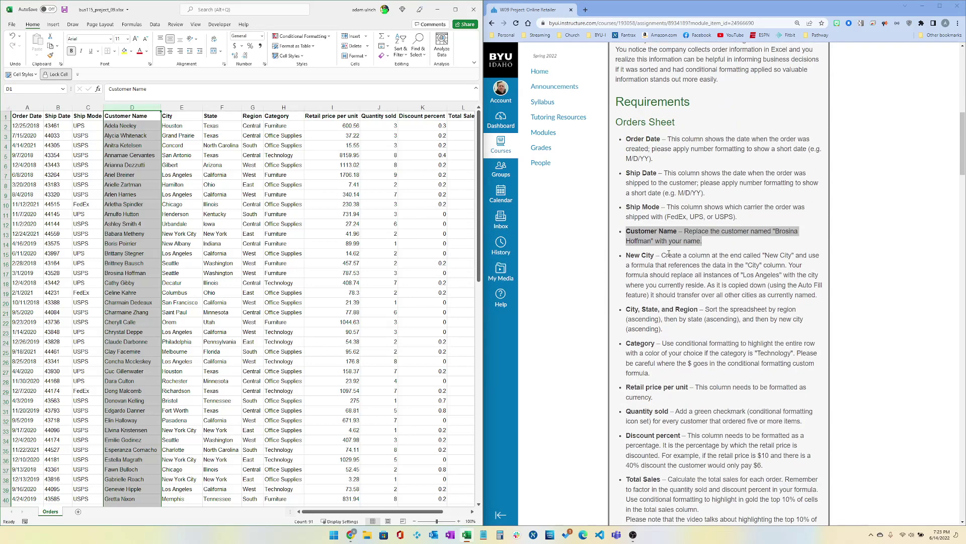
Add a bold 'New City' header in cell N1
{"action": "left_click", "coordinate": [669, 254]}
{"action": "left_click", "coordinate": [374, 130]}
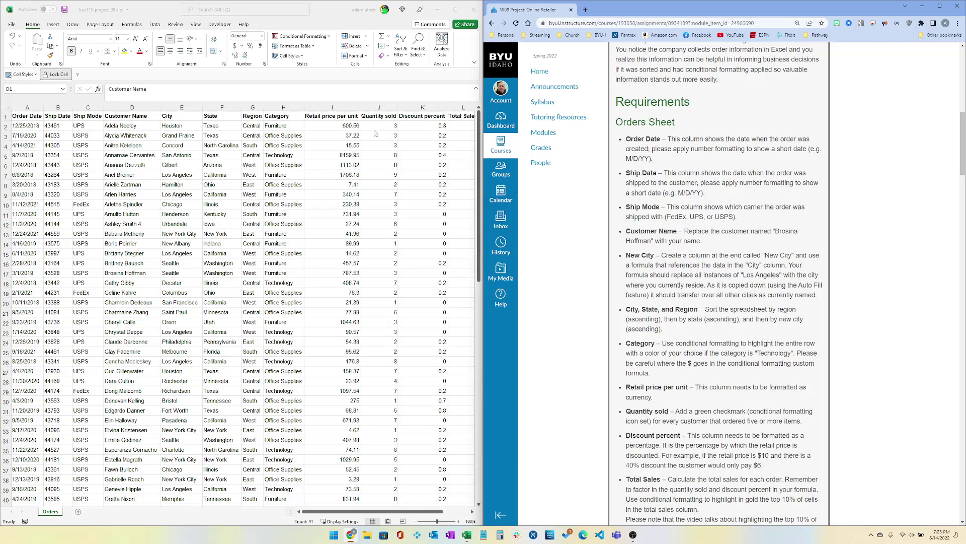
{"action": "key", "text": "Up"}
{"action": "key", "text": "ctrl+Right"}
{"action": "key", "text": "Right"}
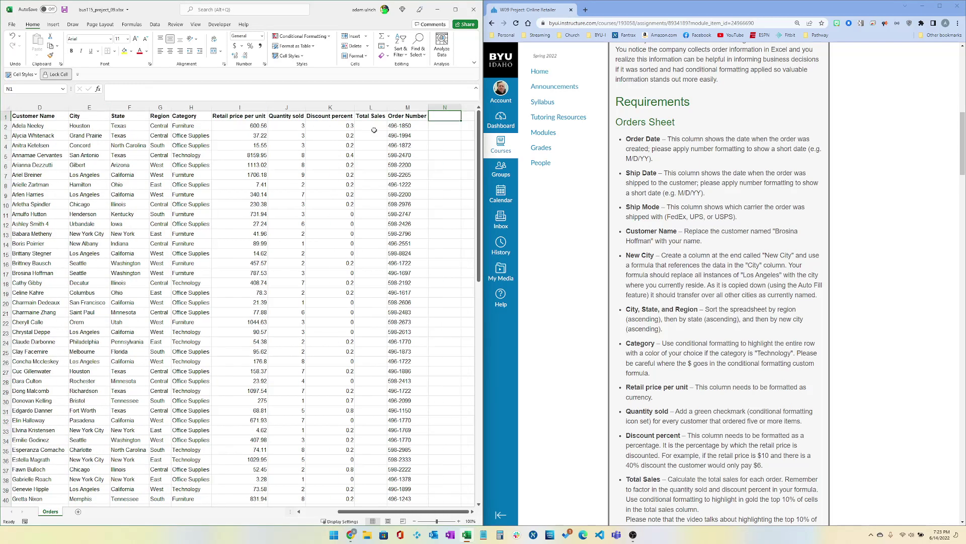
{"action": "type", "text": "New City"}
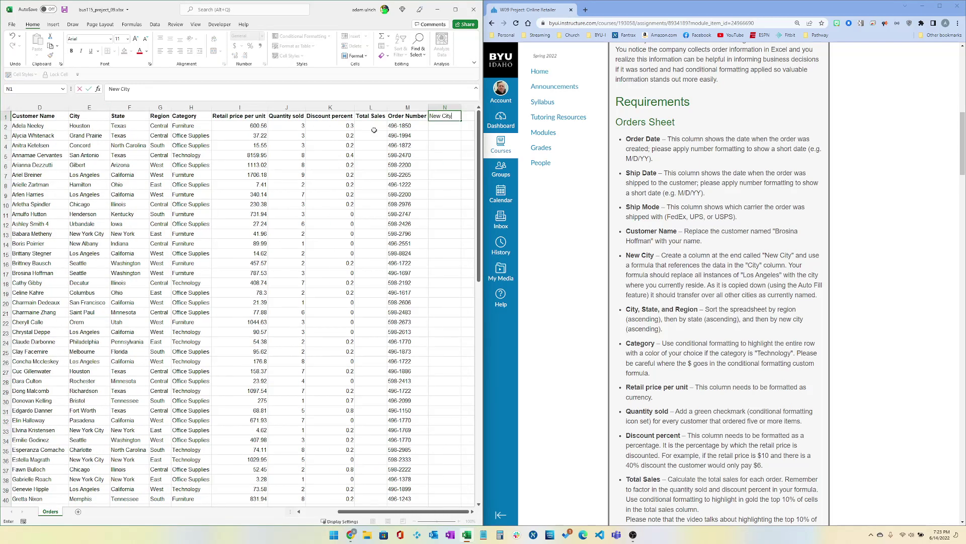
{"action": "key", "text": "ctrl+Return"}
{"action": "key", "text": "ctrl+b"}
{"action": "key", "text": "Down"}
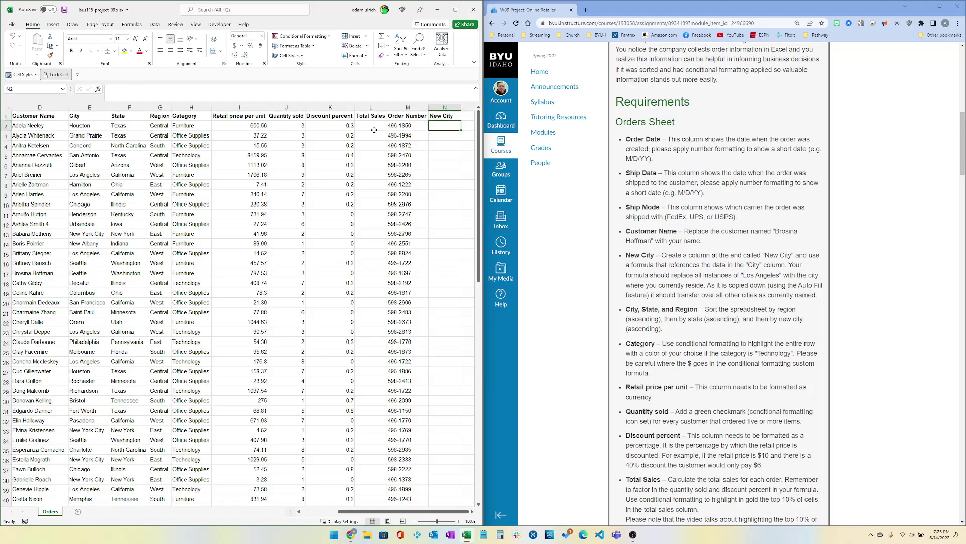
Start an IF formula on E2 in cell N2, then cancel it
{"action": "type", "text": "=if"}
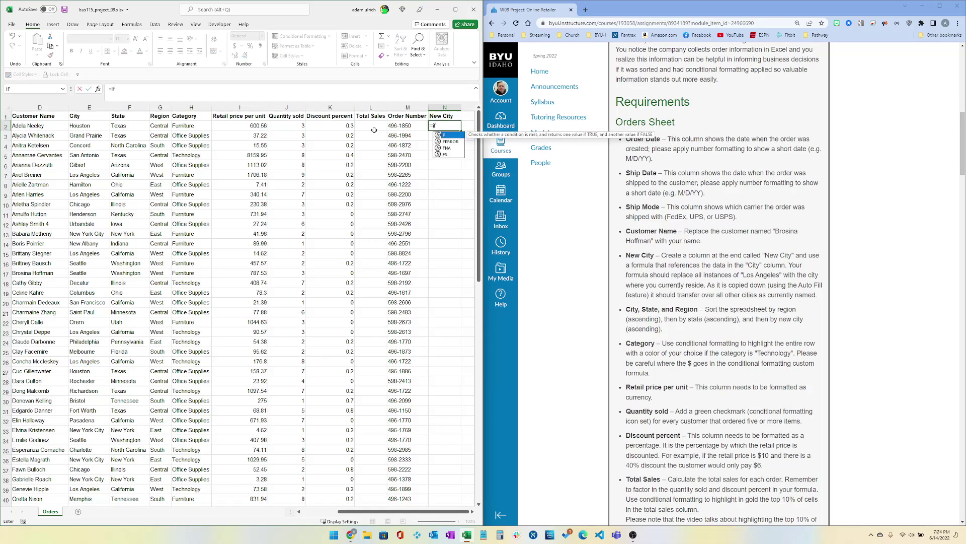
{"action": "type", "text": "(E2"}
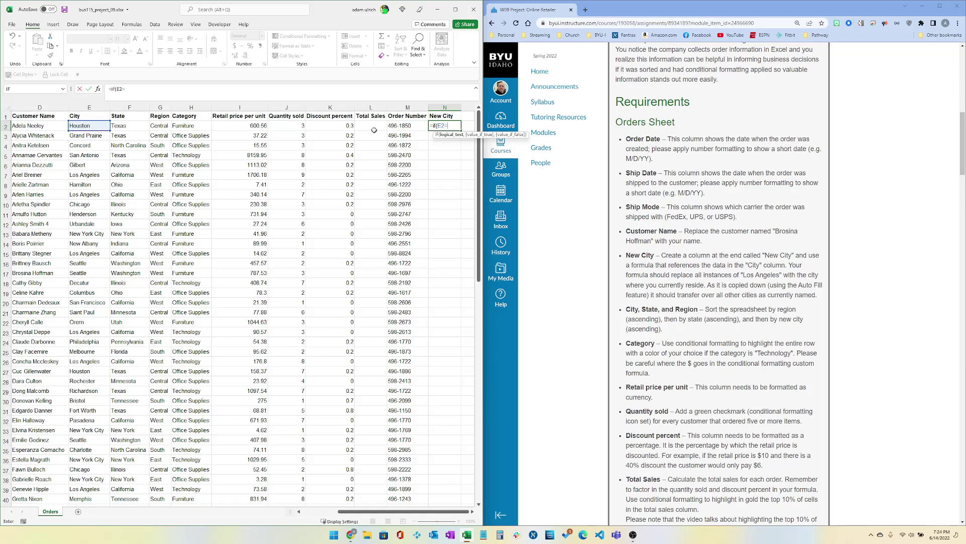
{"action": "type", "text": "=,"}
{"action": "key", "text": "BackSpace"}
{"action": "type", "text": ",E2"}
{"action": "key", "text": "Escape"}
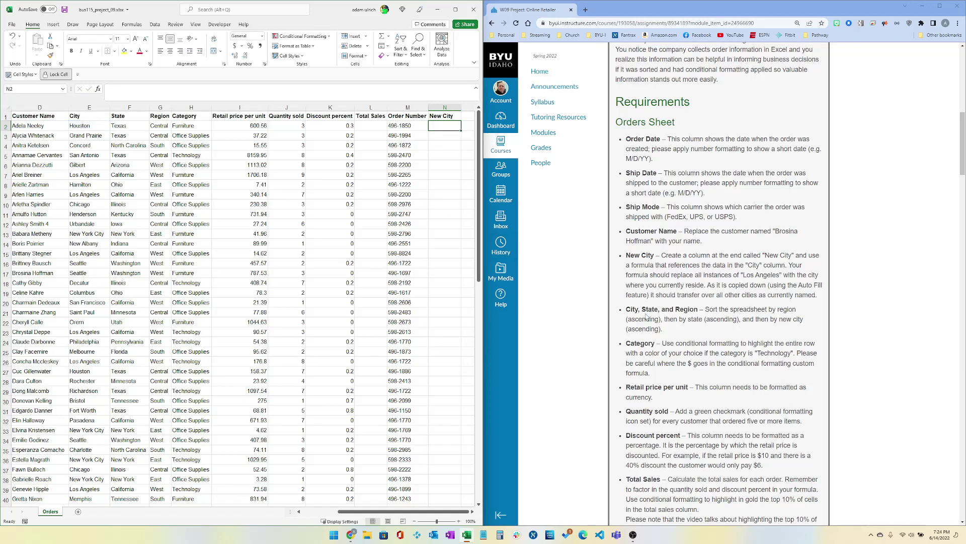
{"action": "left_click_drag", "start_coordinate": [630, 311], "coordinate": [683, 331]}
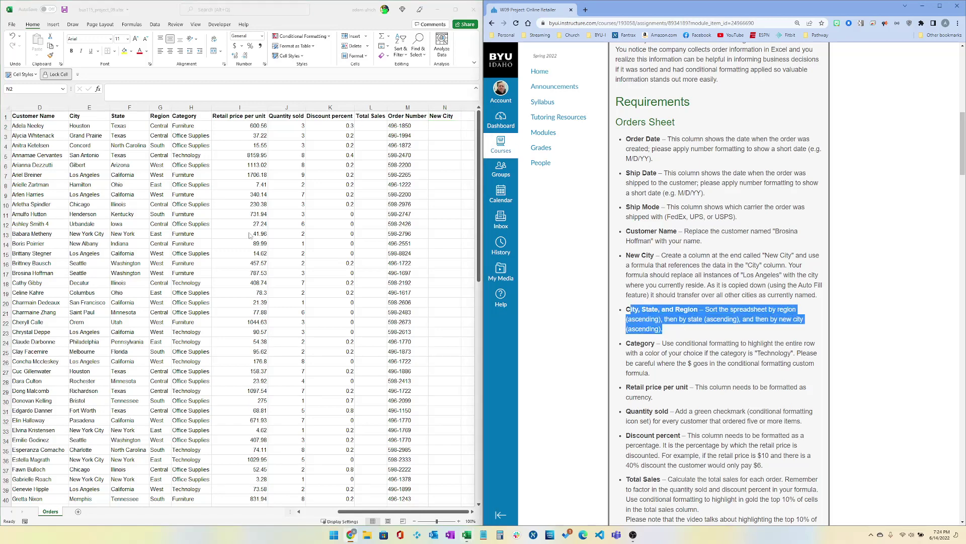
{"action": "key", "text": "alt+Tab"}
{"action": "key", "text": "ctrl+a"}
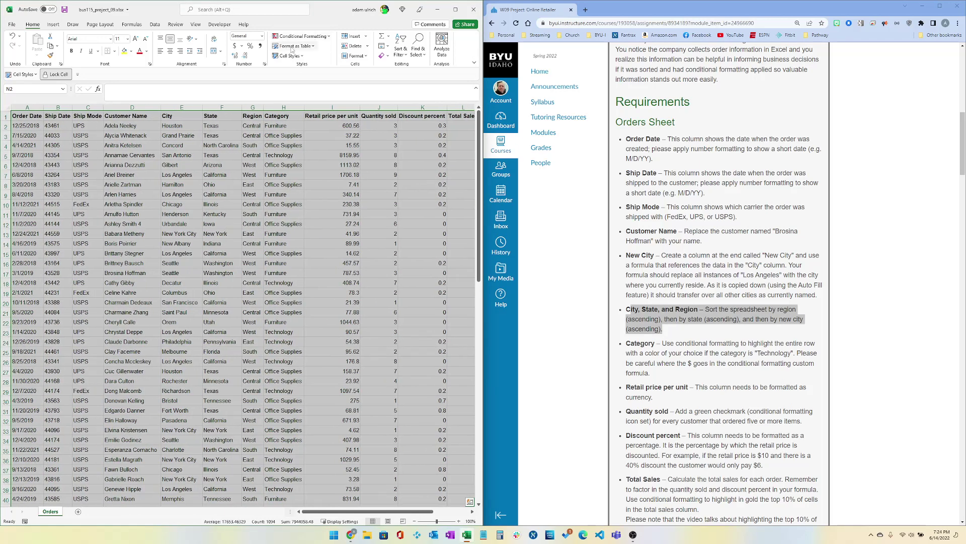
{"action": "left_click", "coordinate": [401, 52]}
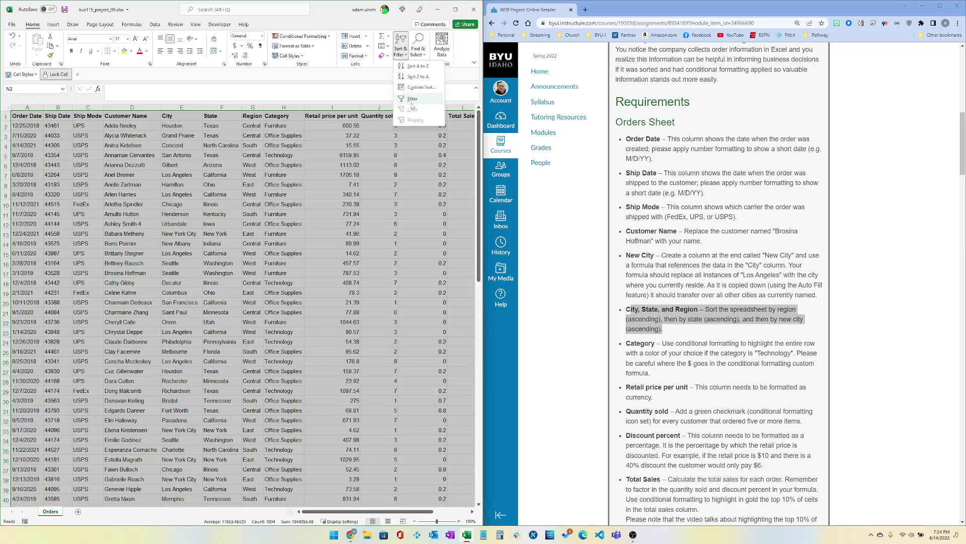
{"action": "left_click", "coordinate": [417, 88]}
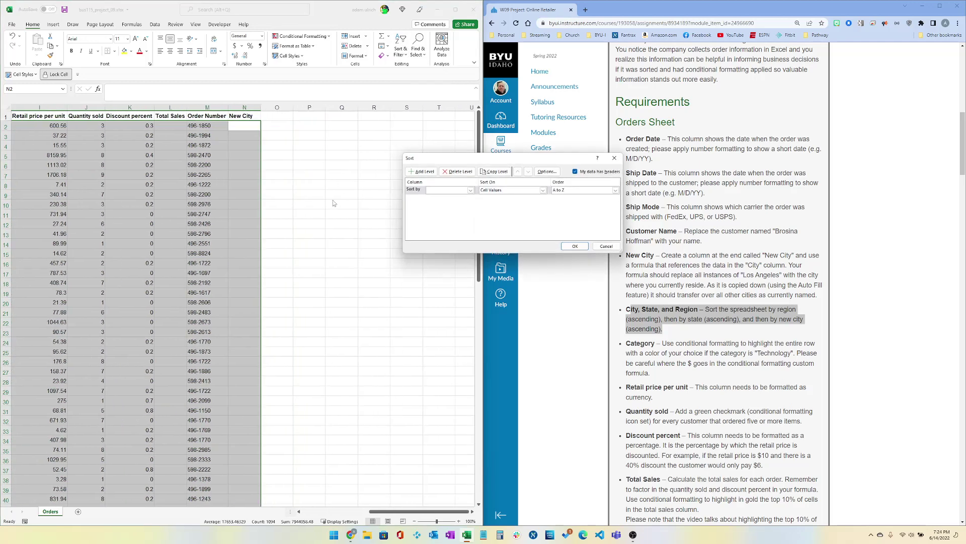
{"action": "left_click", "coordinate": [423, 173]}
{"action": "left_click", "coordinate": [423, 172]}
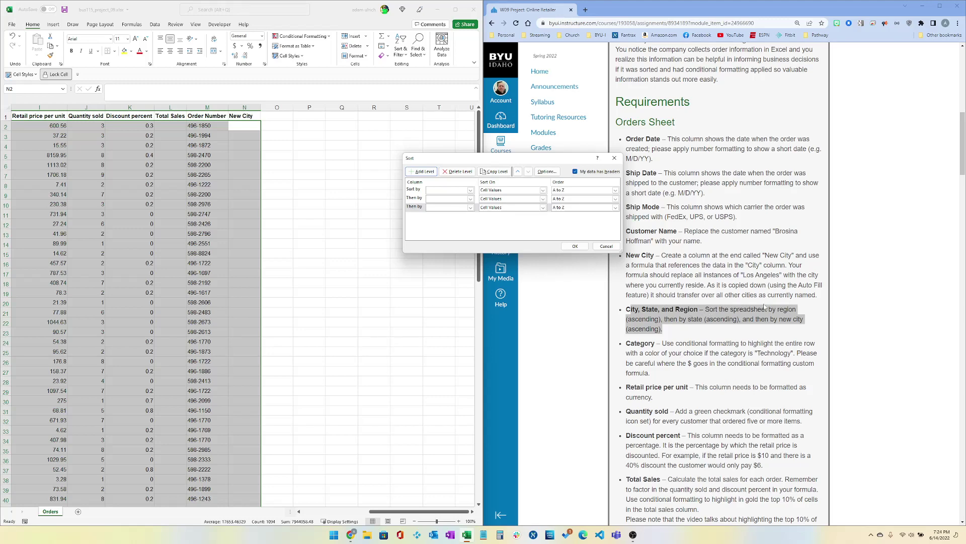
{"action": "left_click", "coordinate": [445, 190]}
{"action": "left_click", "coordinate": [446, 190]}
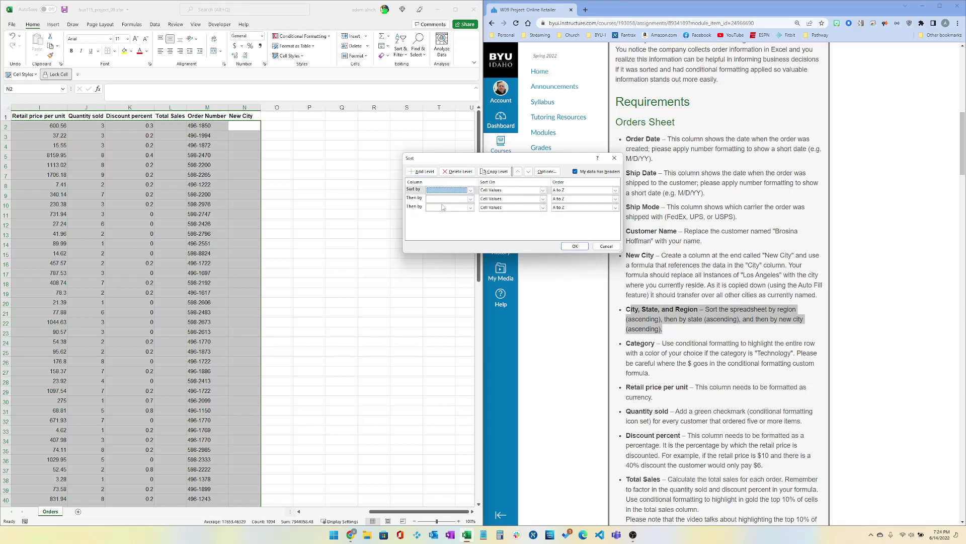
{"action": "left_click", "coordinate": [443, 198]}
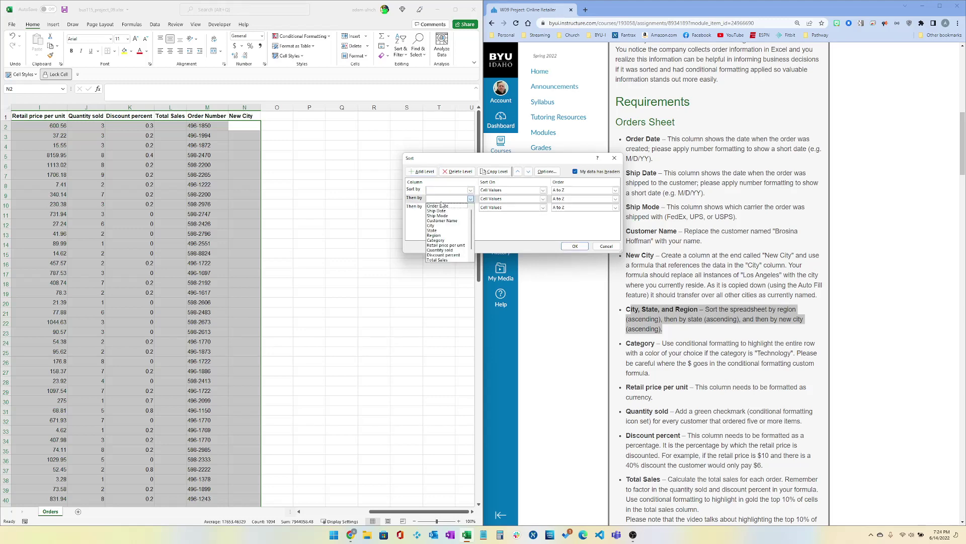
{"action": "left_click", "coordinate": [441, 199]}
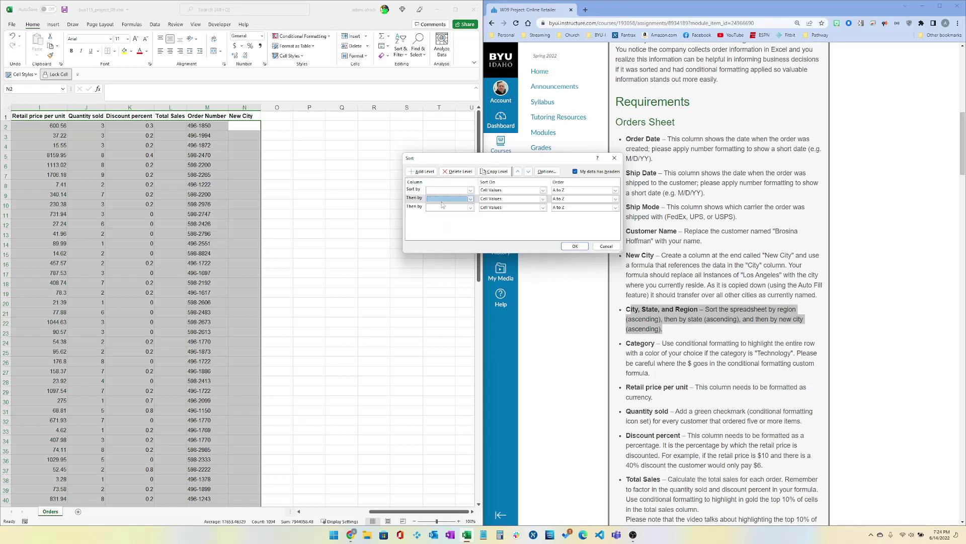
{"action": "left_click", "coordinate": [443, 207]}
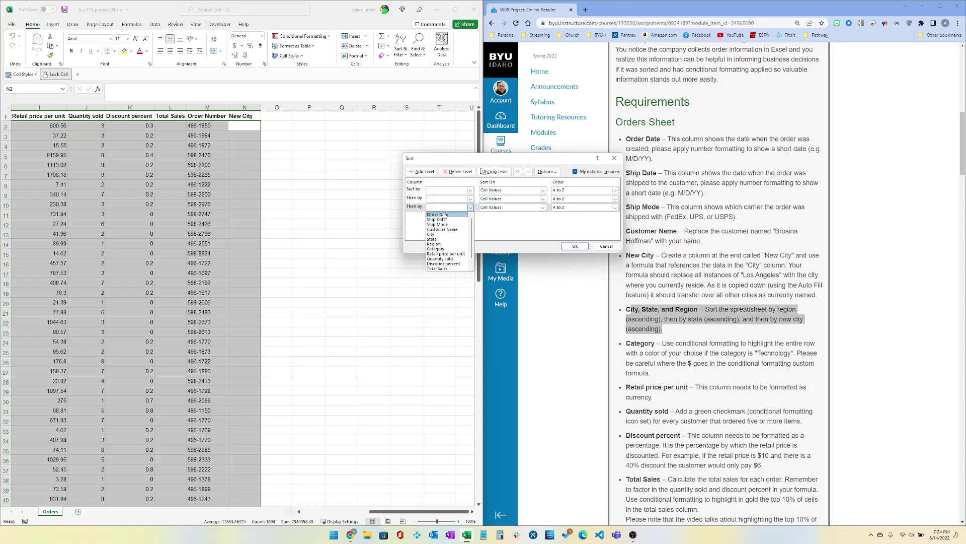
{"action": "scroll", "coordinate": [448, 254], "scroll_direction": "down", "scroll_amount": 1}
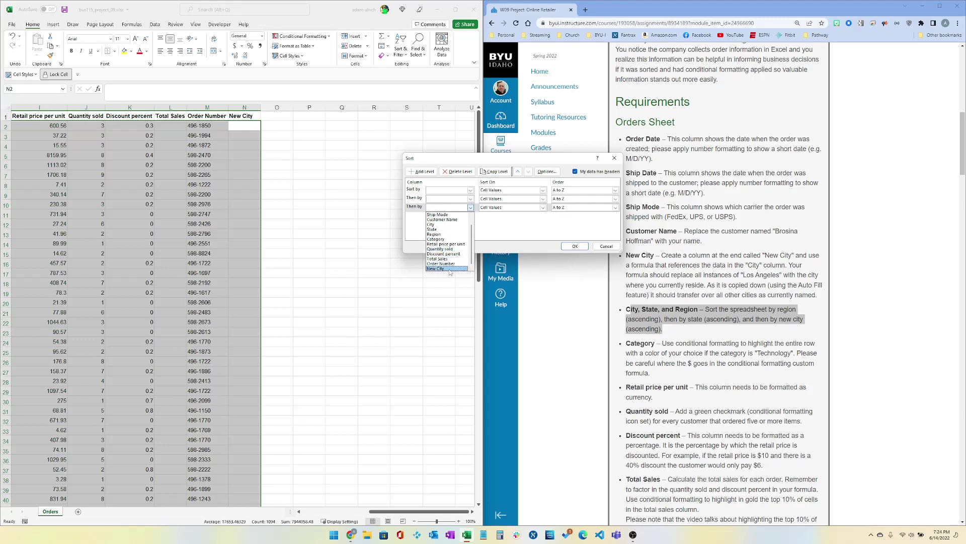
{"action": "left_click", "coordinate": [514, 226]}
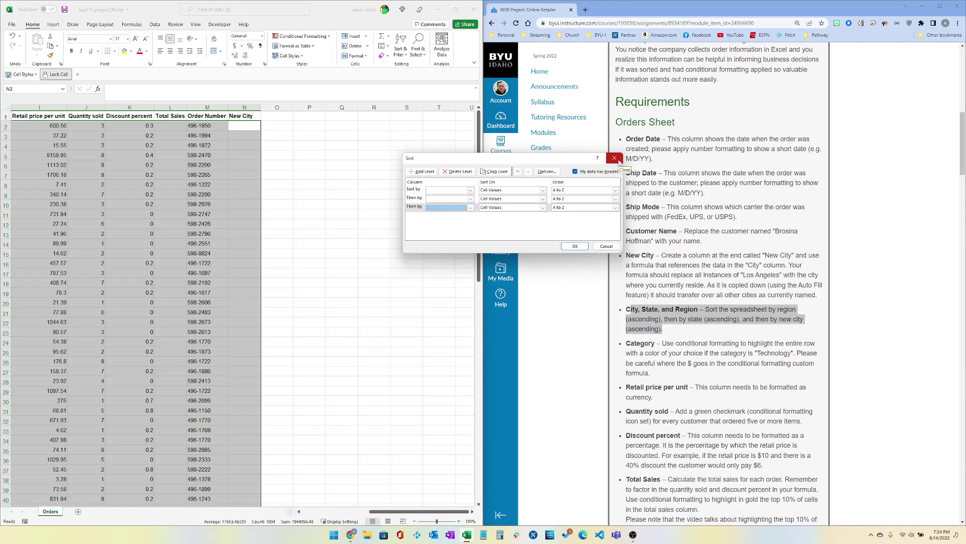
{"action": "left_click", "coordinate": [619, 161]}
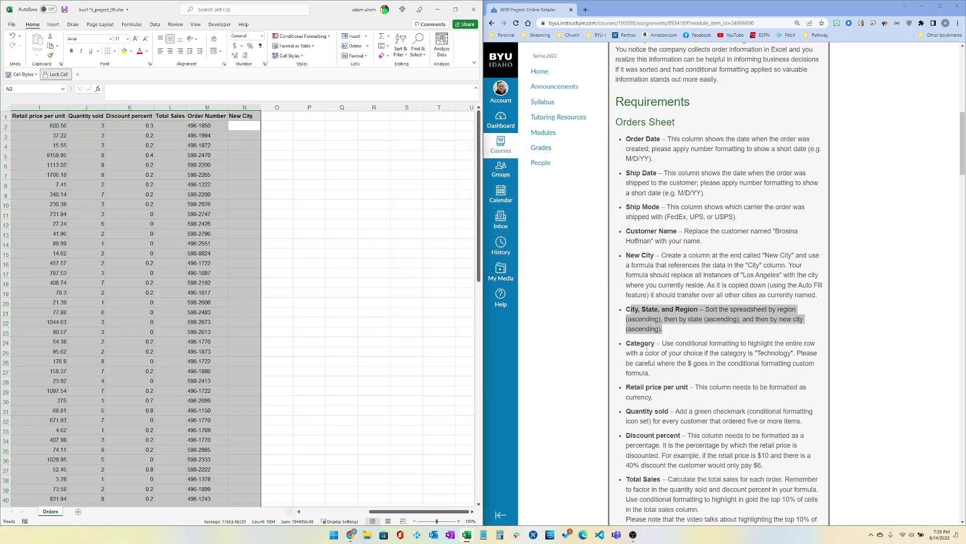
{"action": "left_click_drag", "start_coordinate": [627, 344], "coordinate": [655, 377]}
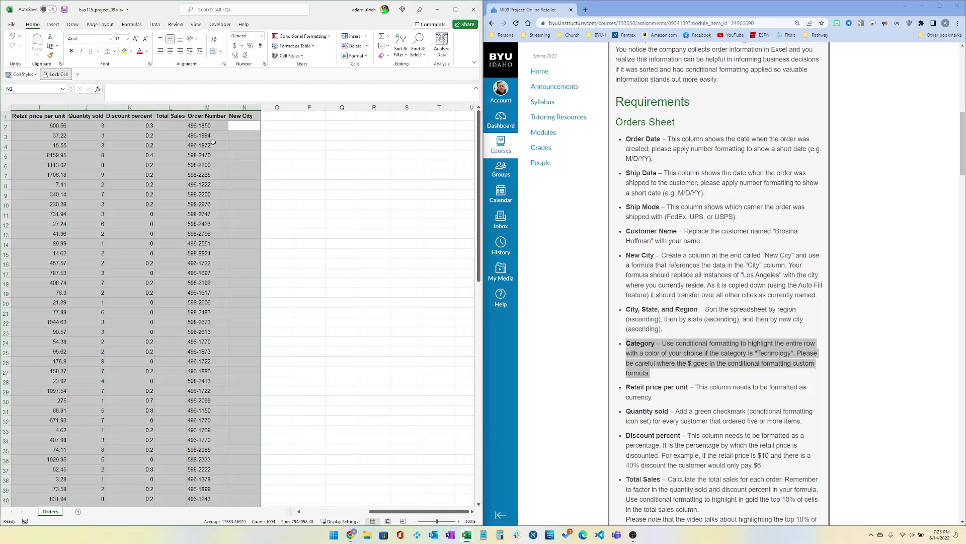
{"action": "left_click", "coordinate": [207, 128]}
{"action": "key", "text": "shift+Home"}
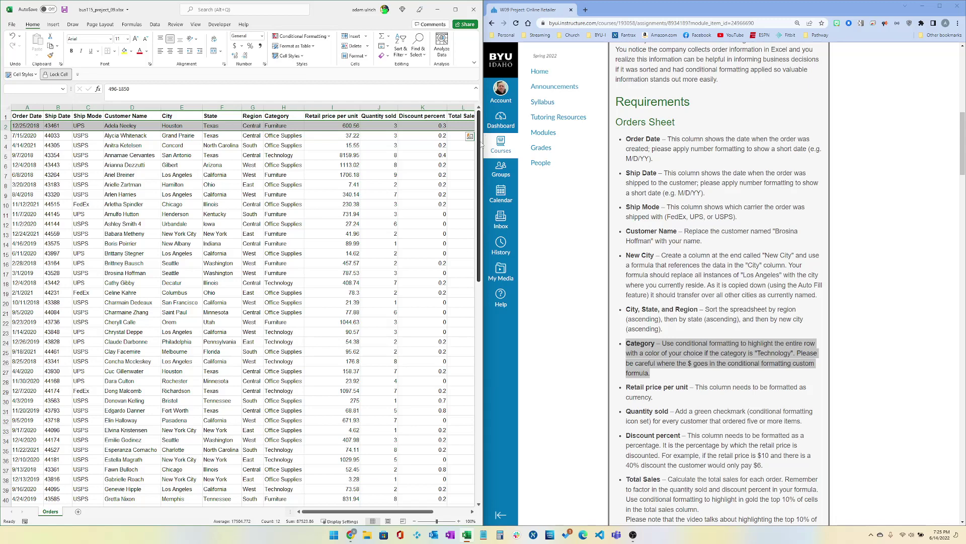
{"action": "left_click_drag", "start_coordinate": [484, 141], "coordinate": [595, 143]}
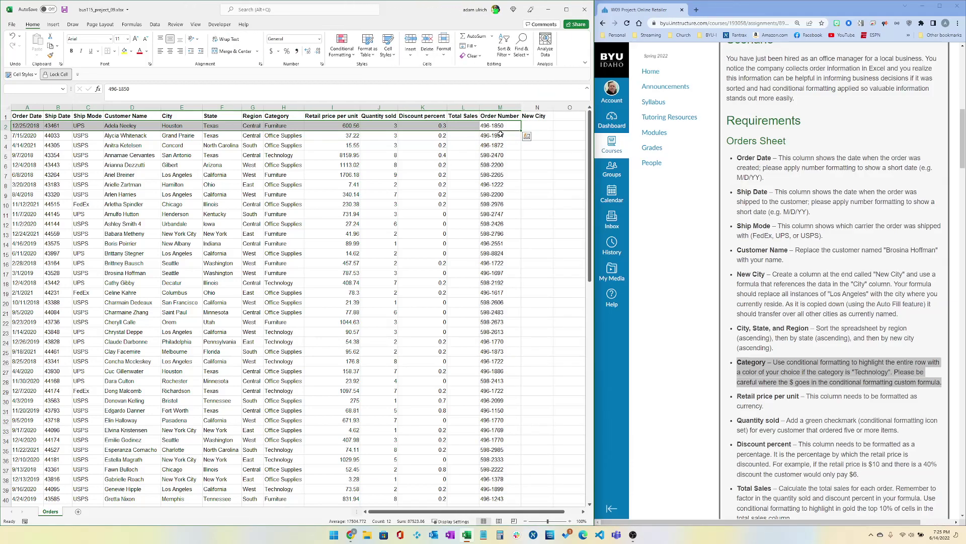
Select A2:N2 and begin a formula-based conditional formatting rule using =TRUE
{"action": "left_click", "coordinate": [25, 129]}
{"action": "key", "text": "shift+Right"}
{"action": "key", "text": "shift+Right"}
{"action": "key", "text": "shift+Right"}
{"action": "key", "text": "shift+Right"}
{"action": "key", "text": "shift+Right"}
{"action": "key", "text": "shift+Right"}
{"action": "key", "text": "shift+Right"}
{"action": "key", "text": "shift+Right"}
{"action": "key", "text": "shift+Right"}
{"action": "key", "text": "shift+Right"}
{"action": "key", "text": "shift+Right"}
{"action": "key", "text": "shift+Right"}
{"action": "key", "text": "shift+Right"}
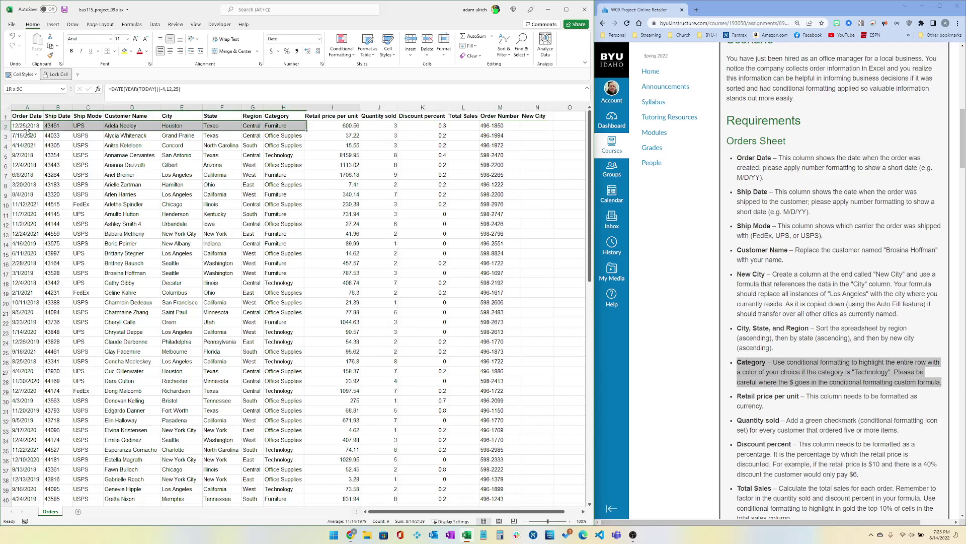
{"action": "left_click", "coordinate": [346, 49]}
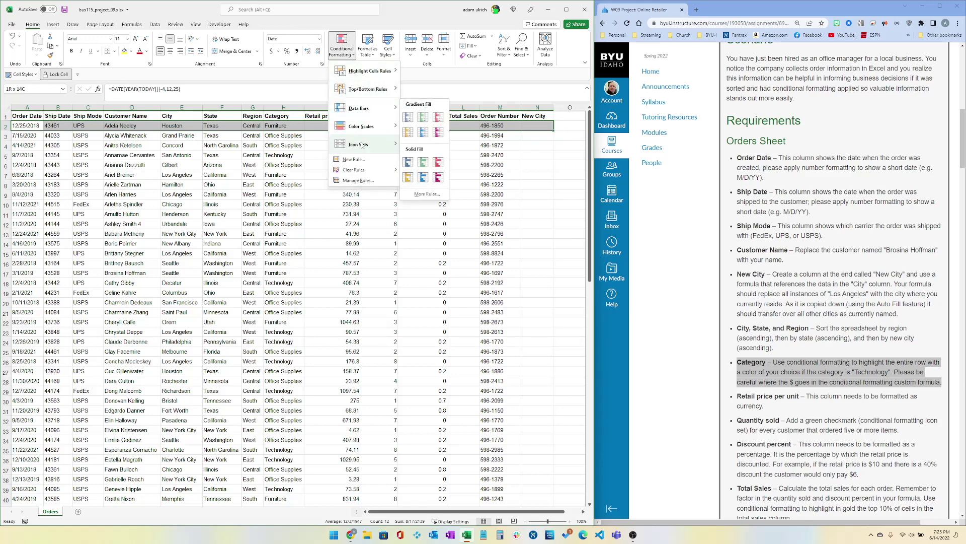
{"action": "left_click", "coordinate": [353, 164]}
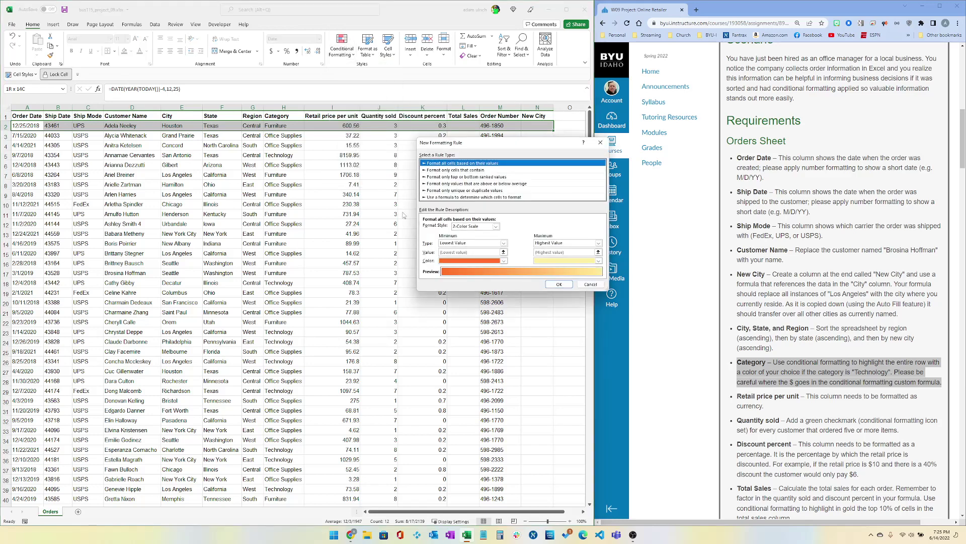
{"action": "left_click", "coordinate": [443, 197]}
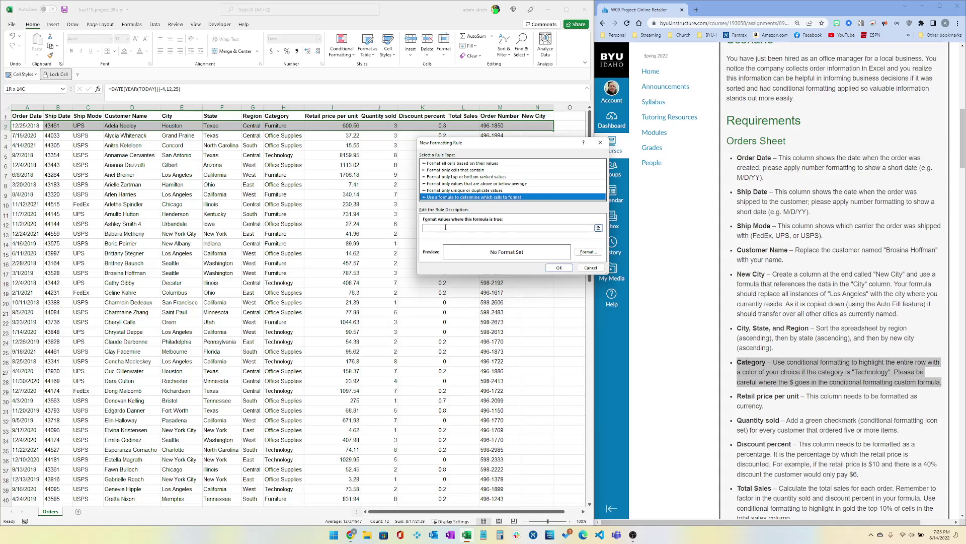
{"action": "left_click", "coordinate": [445, 228]}
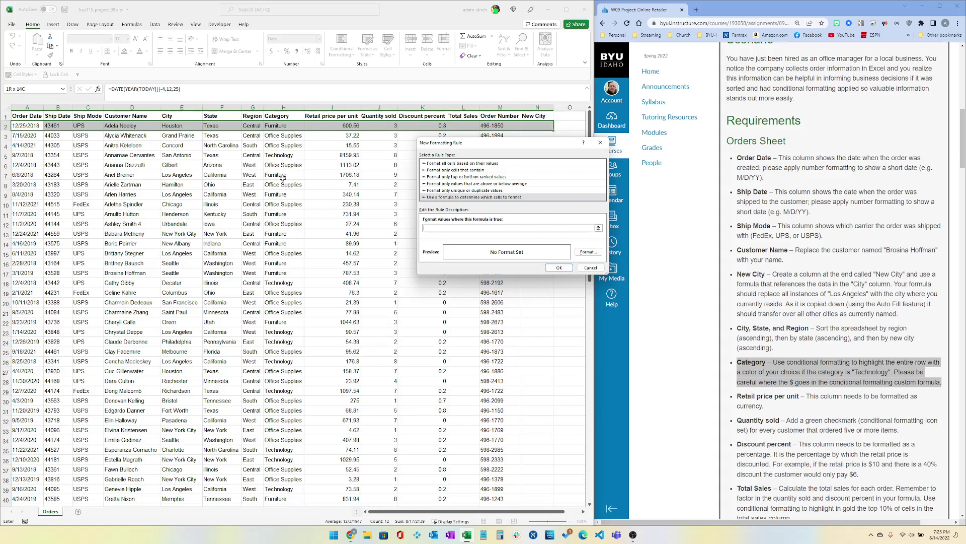
Give the rule a green fill and save it after dismissing the formula error
{"action": "left_click", "coordinate": [588, 252]}
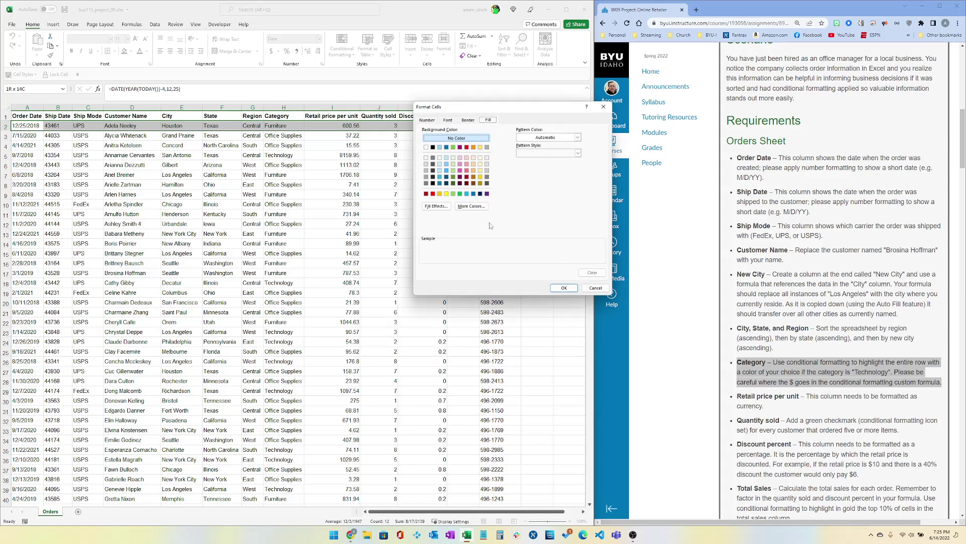
{"action": "left_click", "coordinate": [453, 147]}
{"action": "left_click", "coordinate": [565, 289]}
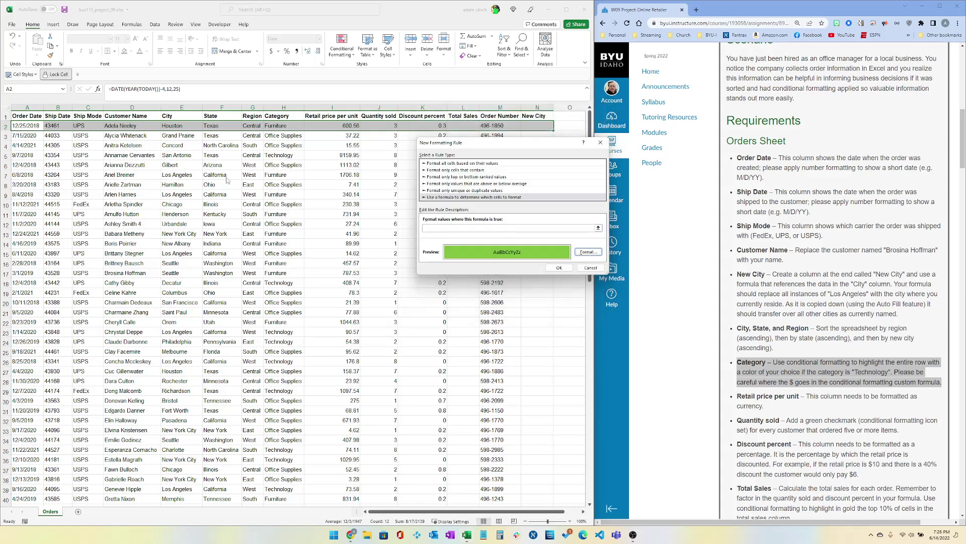
{"action": "left_click", "coordinate": [558, 267]}
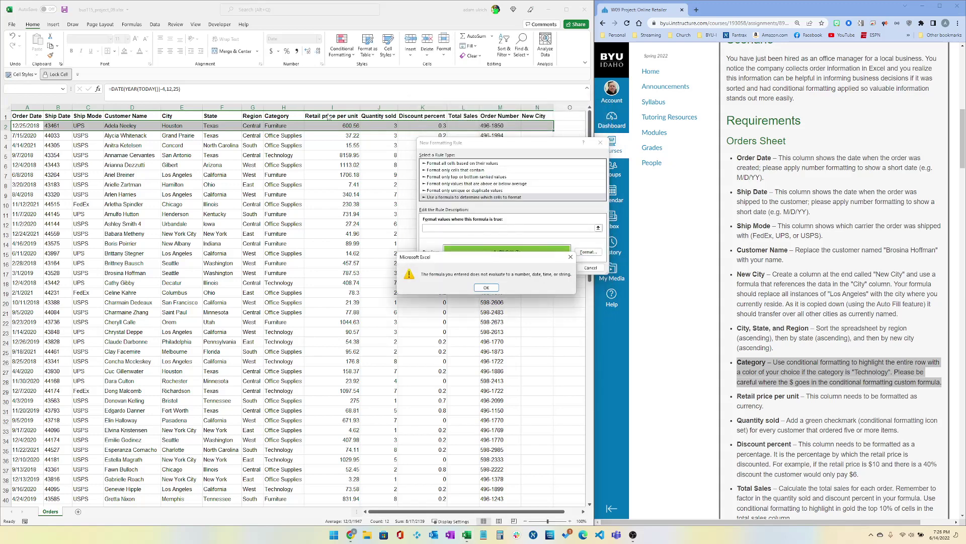
{"action": "left_click", "coordinate": [481, 288]}
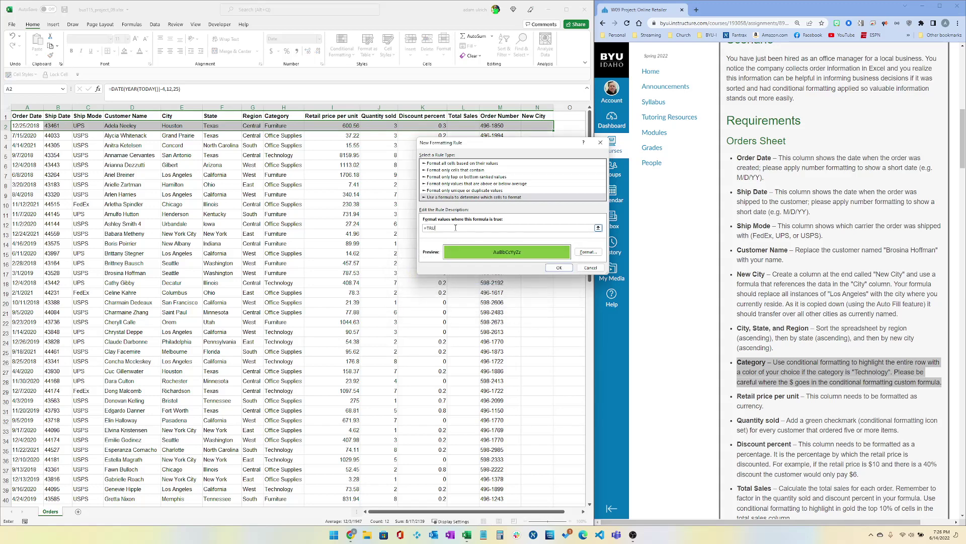
{"action": "left_click", "coordinate": [559, 268]}
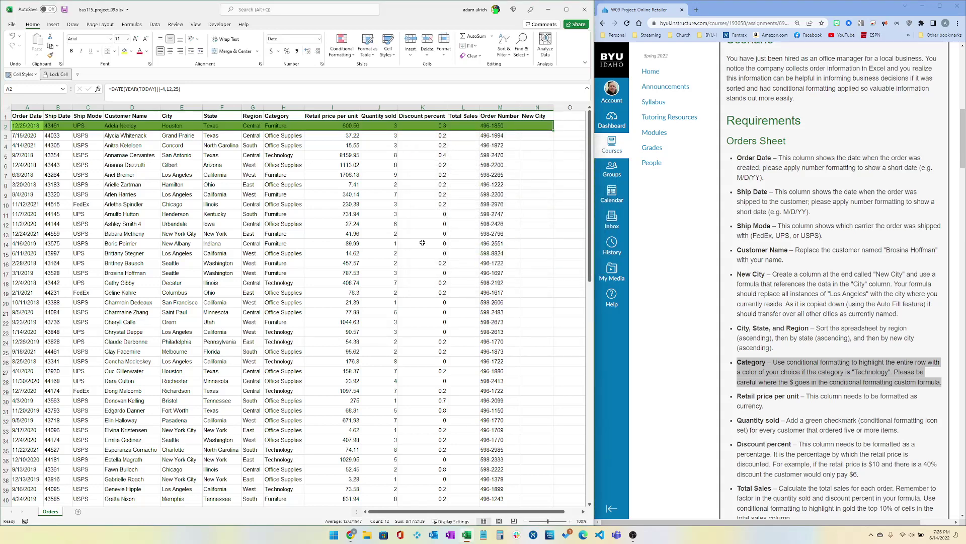
{"action": "left_click", "coordinate": [287, 144]}
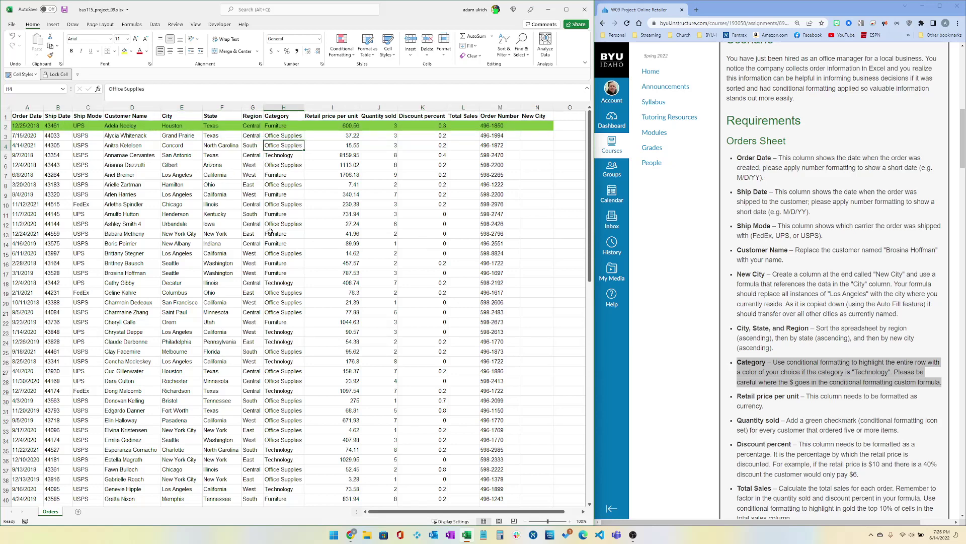
{"action": "scroll", "coordinate": [807, 333], "scroll_direction": "down", "scroll_amount": 2}
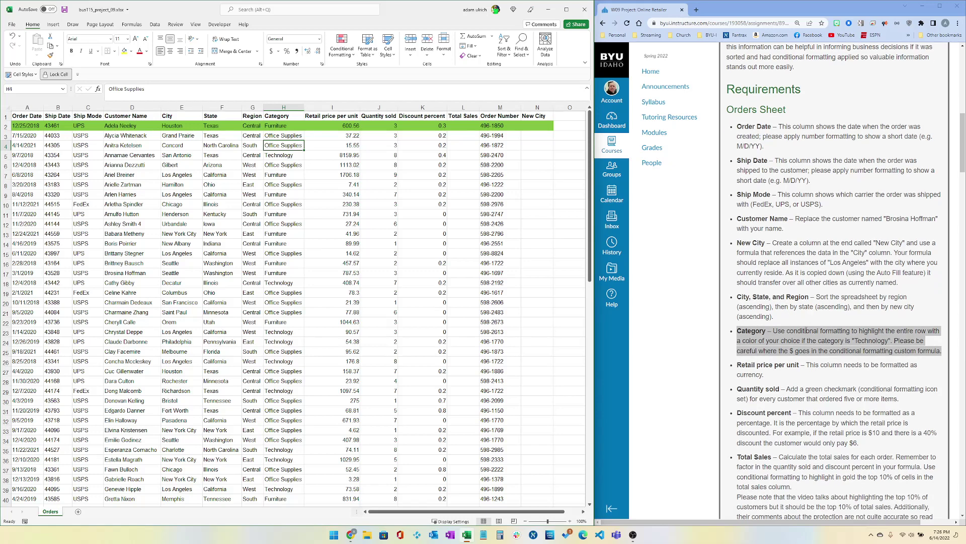
{"action": "scroll", "coordinate": [807, 333], "scroll_direction": "down", "scroll_amount": 2}
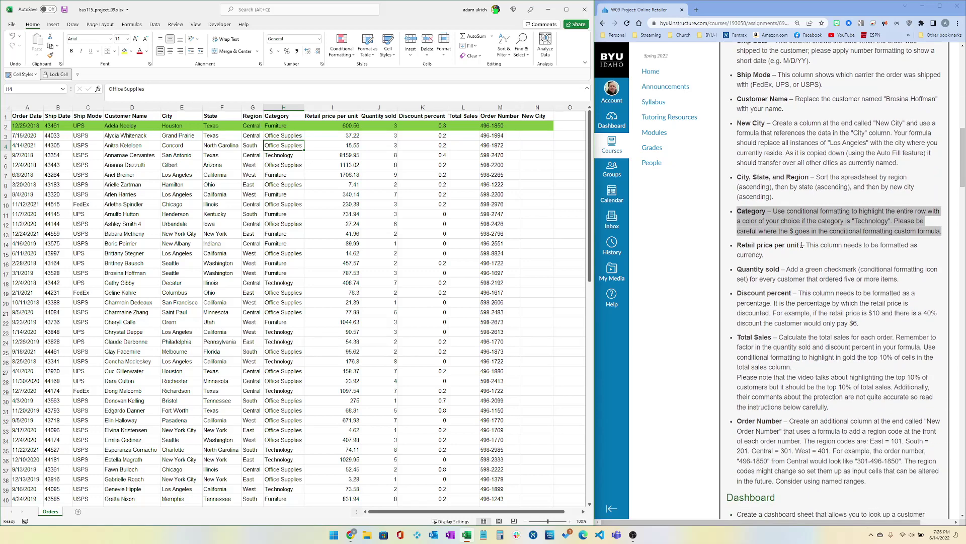
{"action": "left_click_drag", "start_coordinate": [805, 244], "coordinate": [764, 255]}
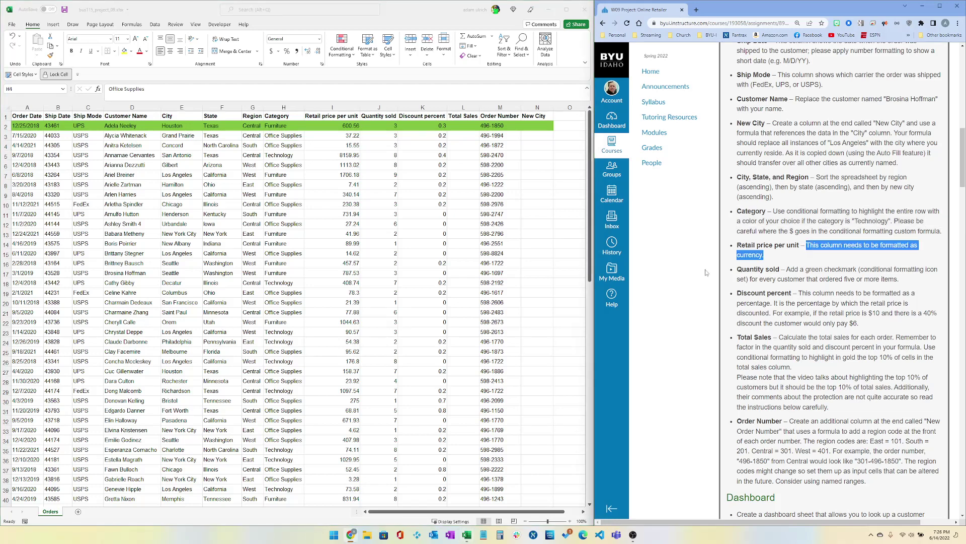
{"action": "left_click", "coordinate": [325, 105]}
{"action": "left_click", "coordinate": [324, 105]}
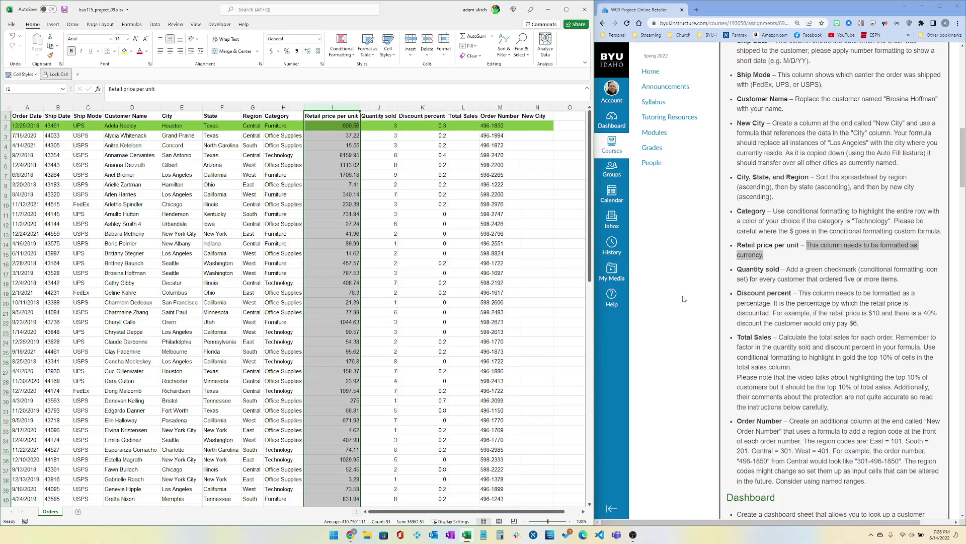
{"action": "scroll", "coordinate": [820, 272], "scroll_direction": "down", "scroll_amount": 1}
{"action": "left_click_drag", "start_coordinate": [782, 234], "coordinate": [909, 246]}
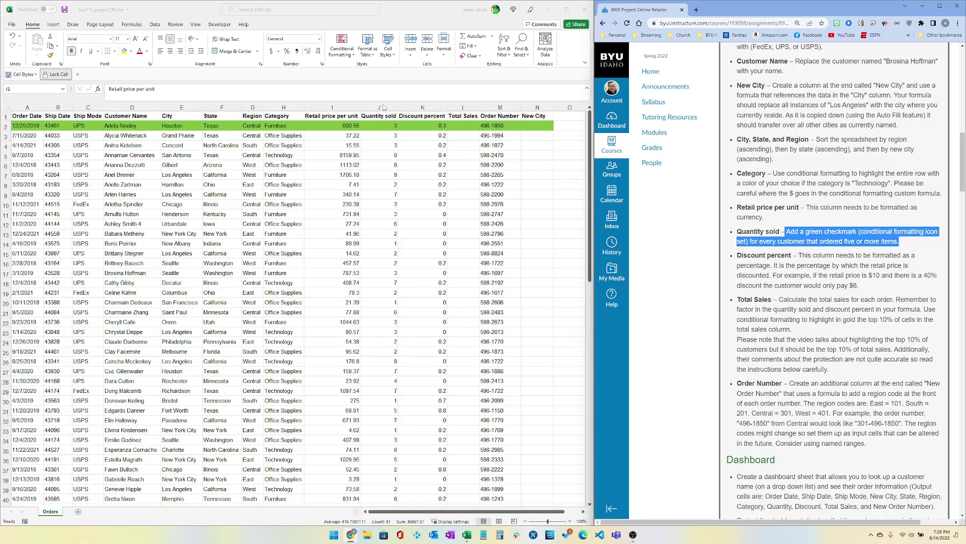
{"action": "left_click", "coordinate": [386, 108]}
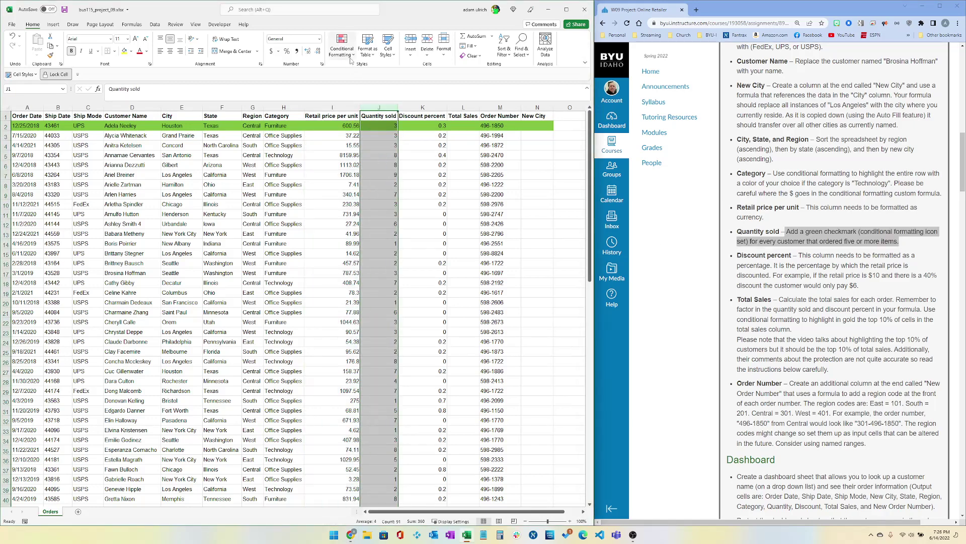
Apply a checkmark icon set to the Quantity sold column
{"action": "left_click", "coordinate": [342, 45]}
{"action": "mouse_move", "coordinate": [346, 144]}
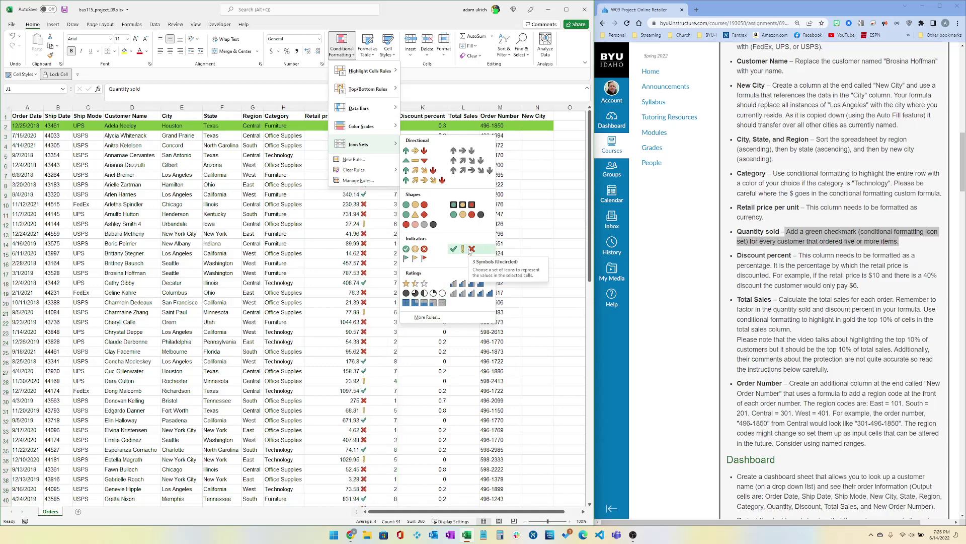
{"action": "left_click", "coordinate": [471, 250]}
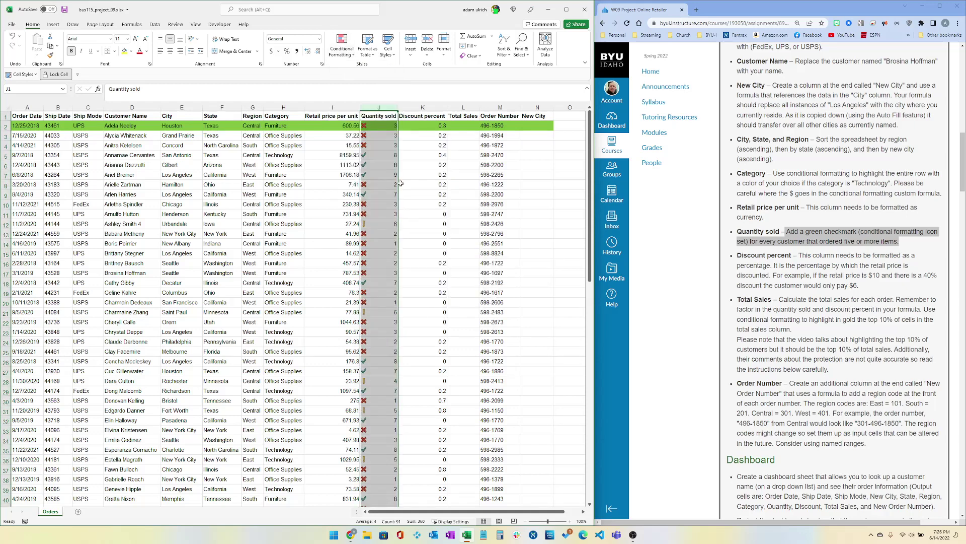
Edit the icon set rule so the green check shows for Number >= 5
{"action": "left_click", "coordinate": [352, 56]}
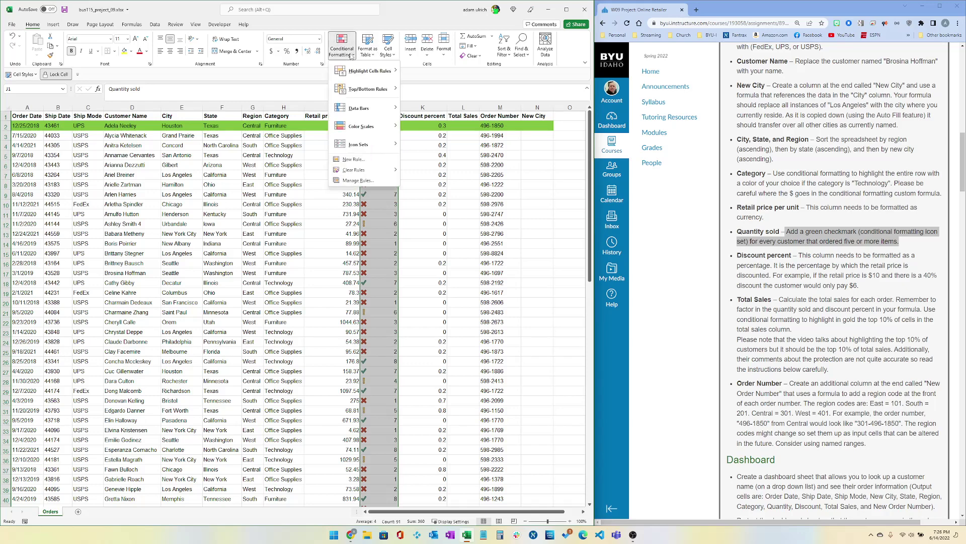
{"action": "left_click", "coordinate": [360, 182]}
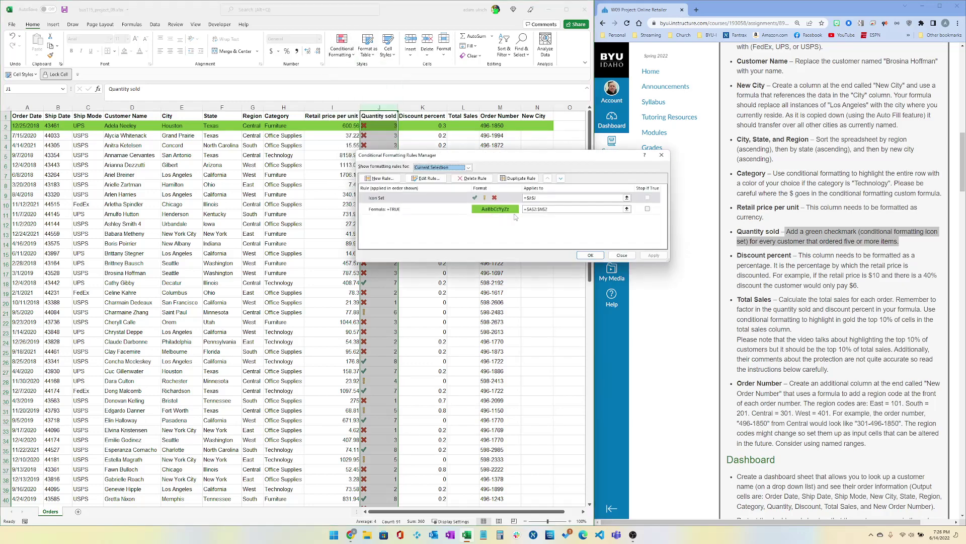
{"action": "left_click", "coordinate": [429, 178]}
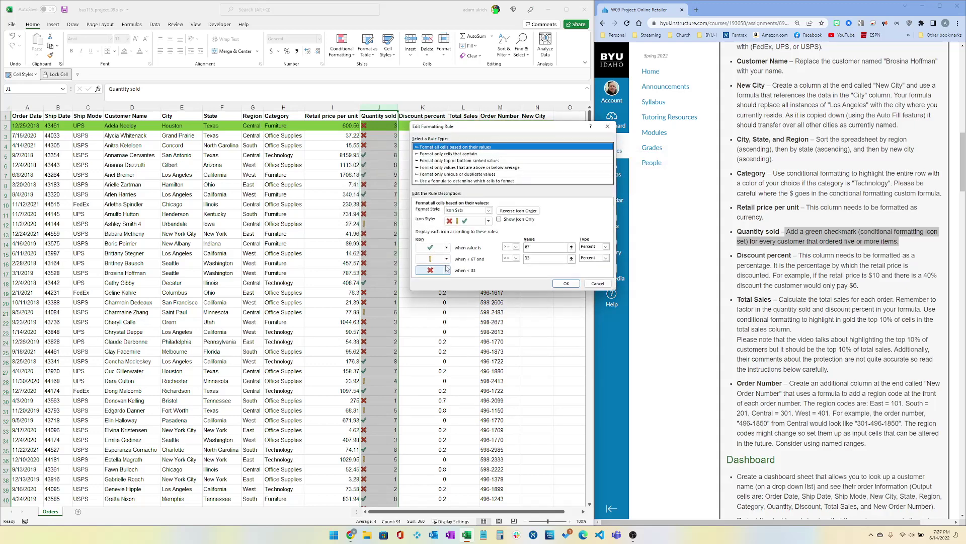
{"action": "left_click", "coordinate": [512, 246]}
{"action": "left_click", "coordinate": [509, 253]}
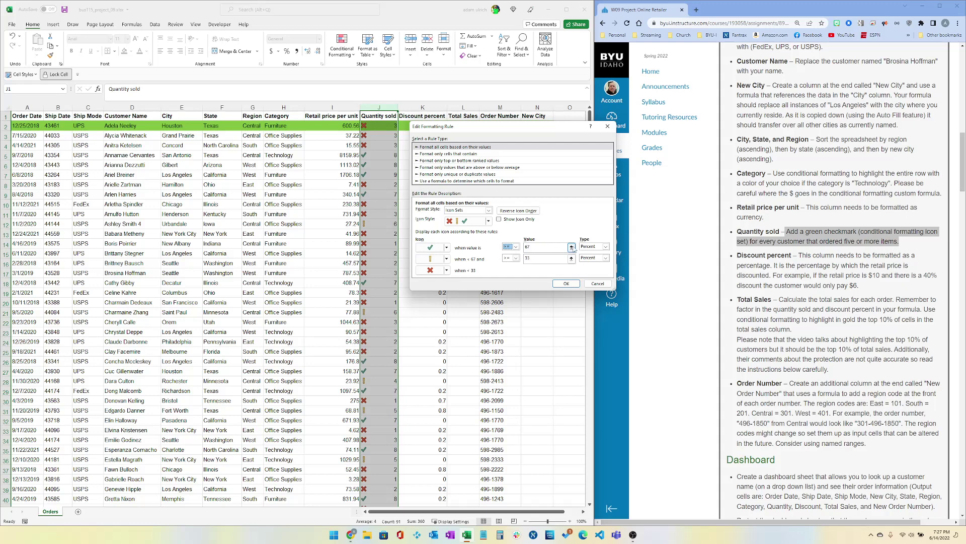
{"action": "left_click", "coordinate": [605, 246]}
{"action": "left_click", "coordinate": [590, 251]}
{"action": "left_click", "coordinate": [543, 246]}
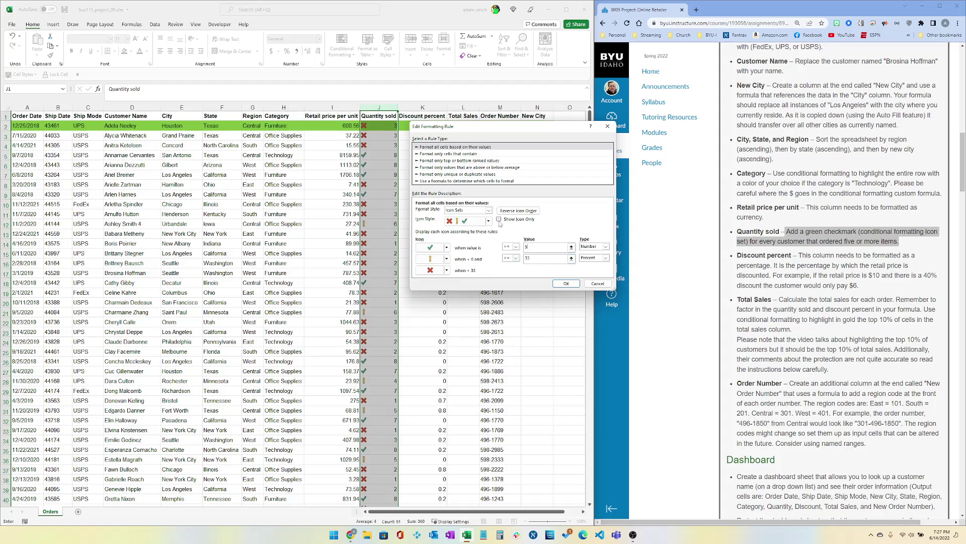
{"action": "left_click", "coordinate": [489, 222]}
{"action": "left_click", "coordinate": [489, 221]}
Set No Cell Icon for the middle and lowest ranges, make thresholds numbers, and apply
{"action": "left_click", "coordinate": [446, 259]}
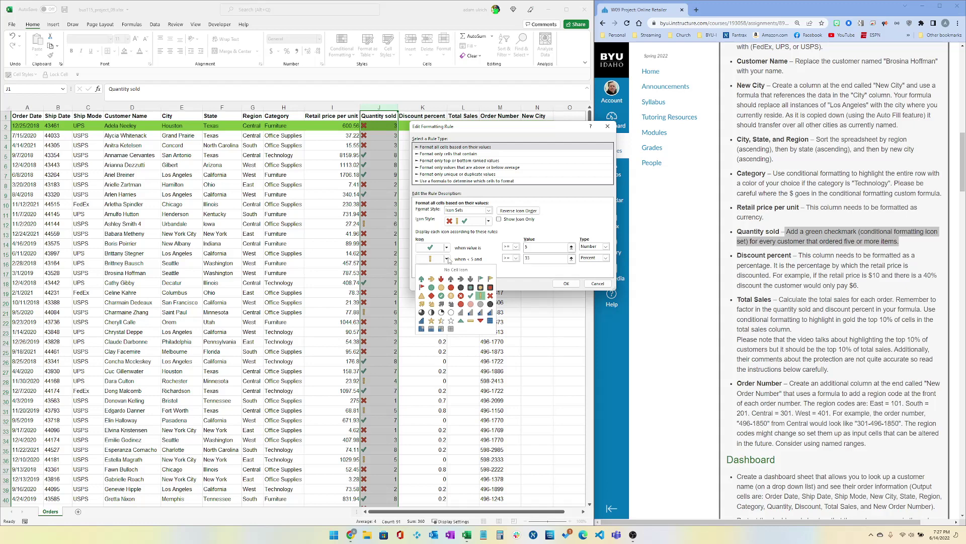
{"action": "left_click", "coordinate": [448, 270]}
{"action": "left_click", "coordinate": [446, 272]}
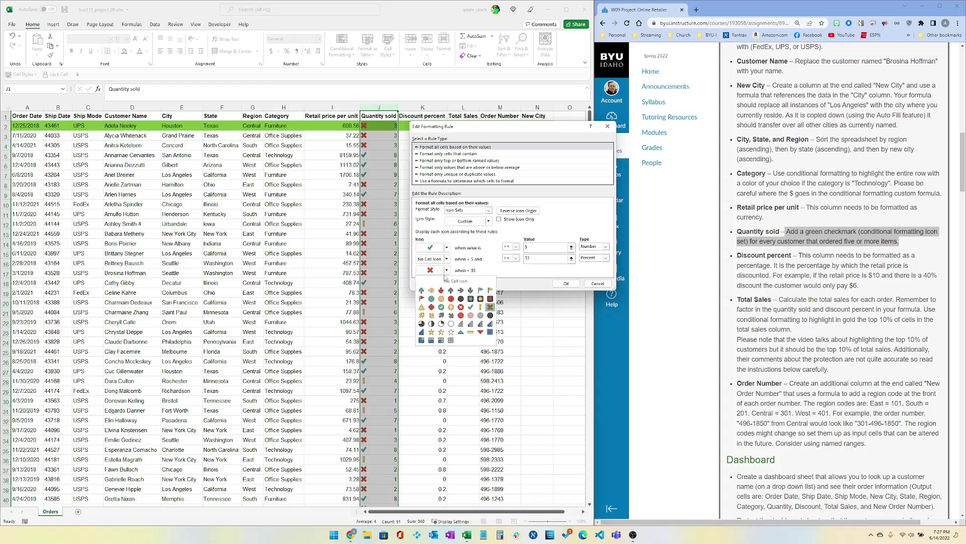
{"action": "left_click", "coordinate": [450, 280]}
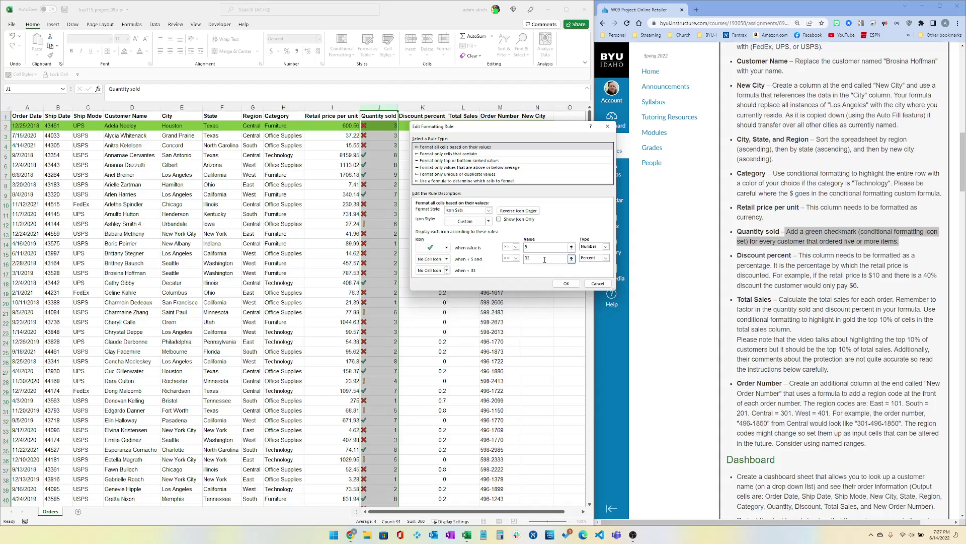
{"action": "left_click", "coordinate": [565, 284]}
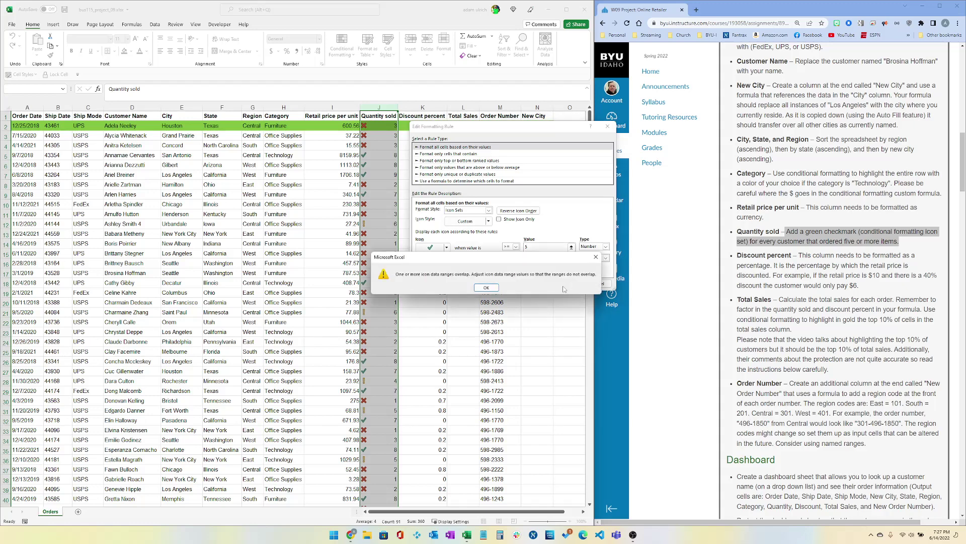
{"action": "left_click", "coordinate": [486, 287]}
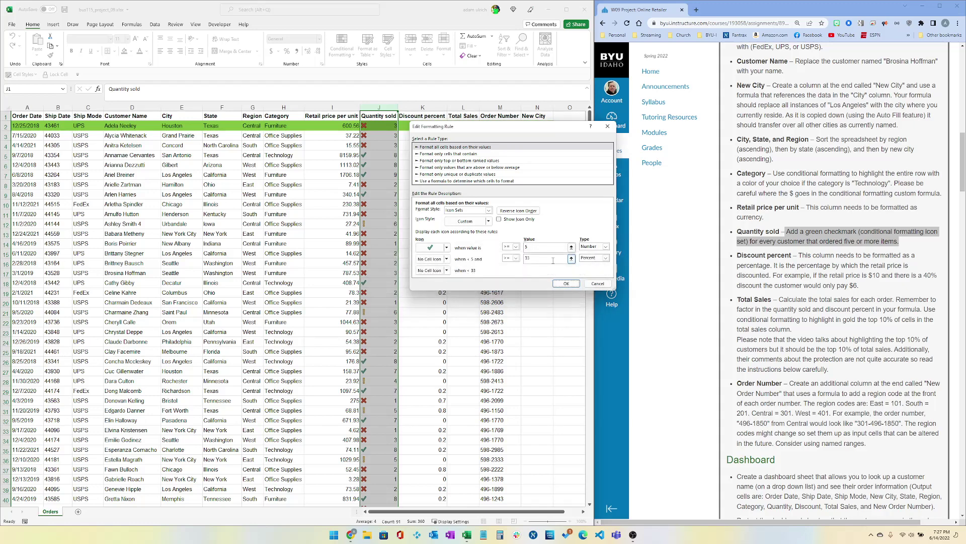
{"action": "left_click", "coordinate": [571, 258]}
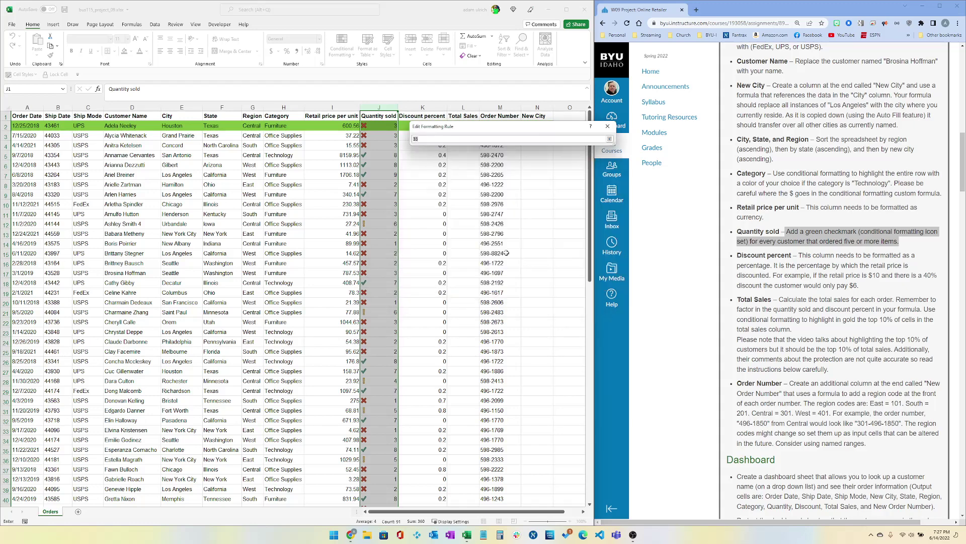
{"action": "left_click", "coordinate": [610, 139]}
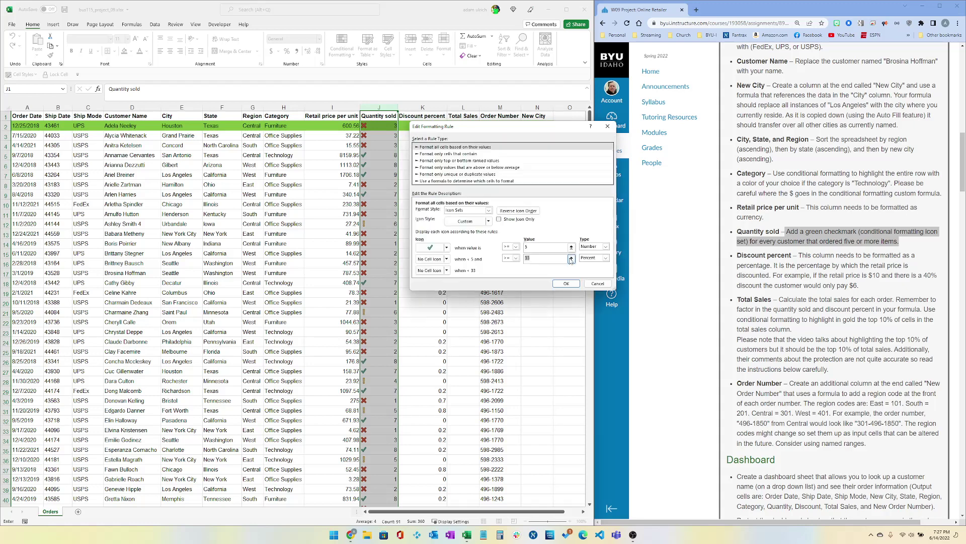
{"action": "left_click", "coordinate": [606, 257]}
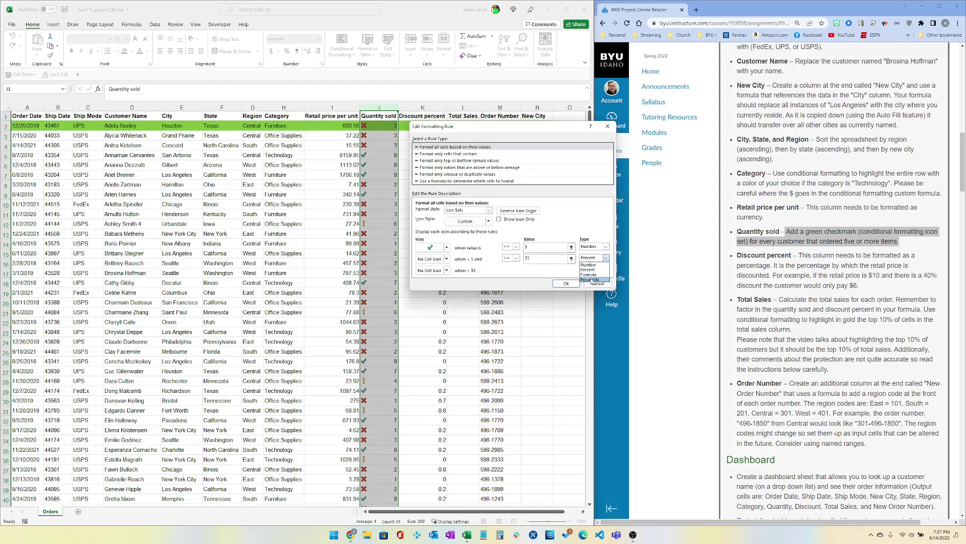
{"action": "left_click", "coordinate": [588, 264]}
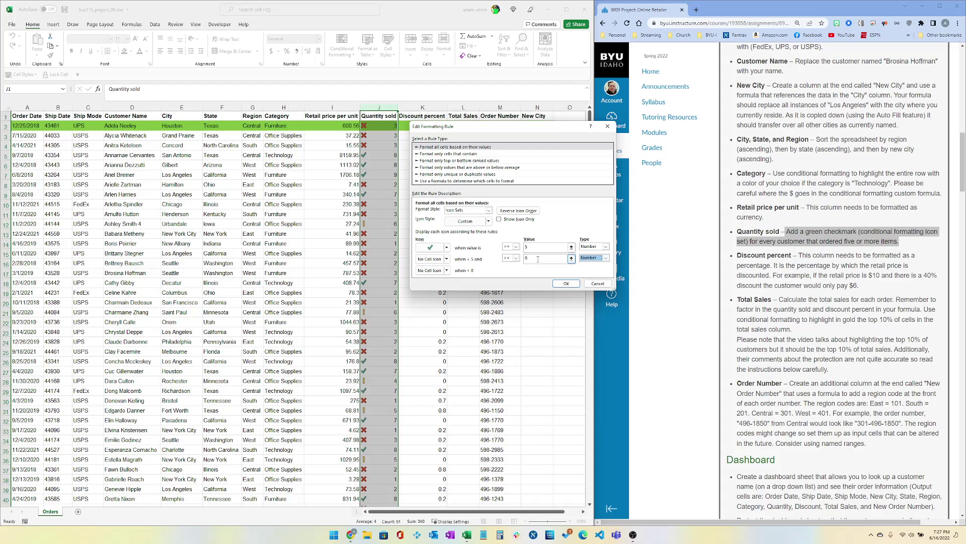
{"action": "left_click", "coordinate": [566, 284]}
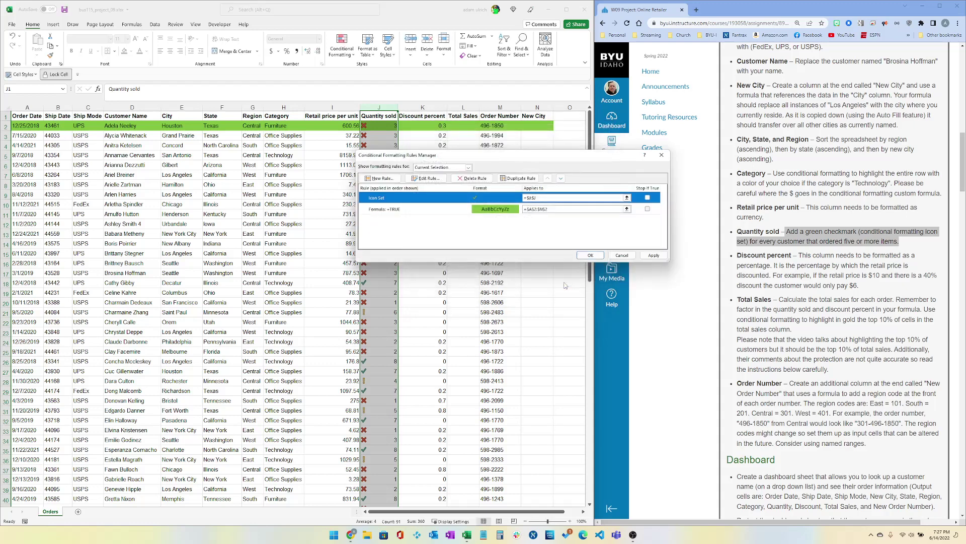
{"action": "left_click", "coordinate": [588, 257]}
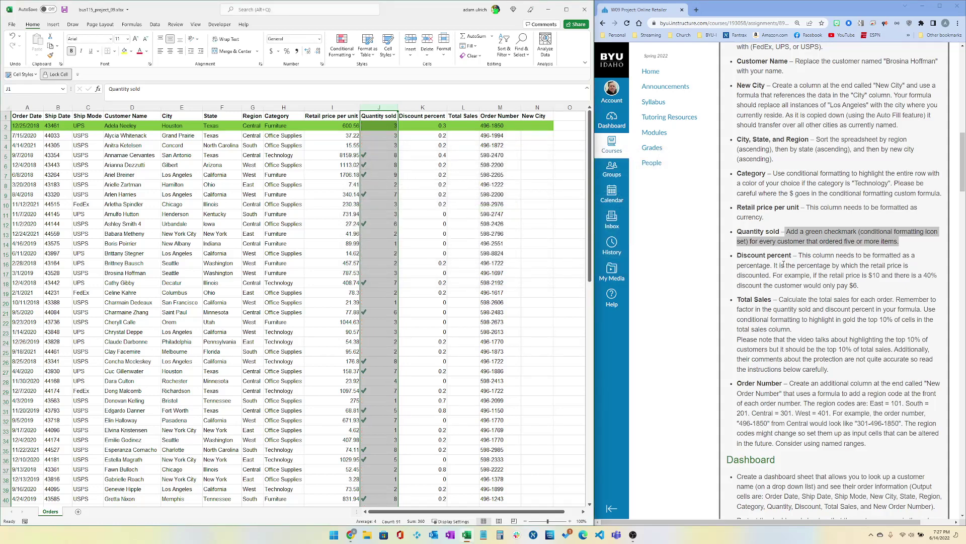
{"action": "left_click_drag", "start_coordinate": [800, 256], "coordinate": [863, 294]}
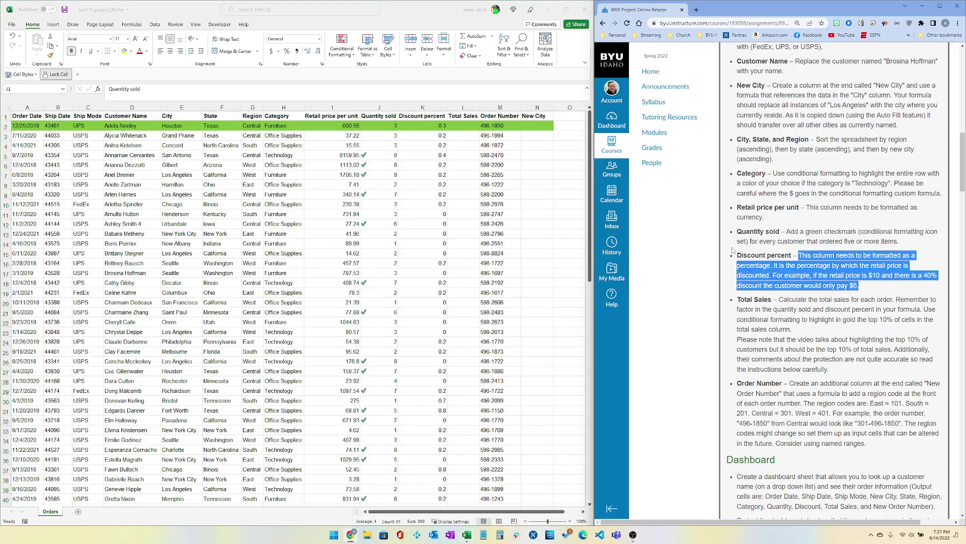
{"action": "left_click", "coordinate": [436, 107]}
{"action": "left_click", "coordinate": [436, 107]}
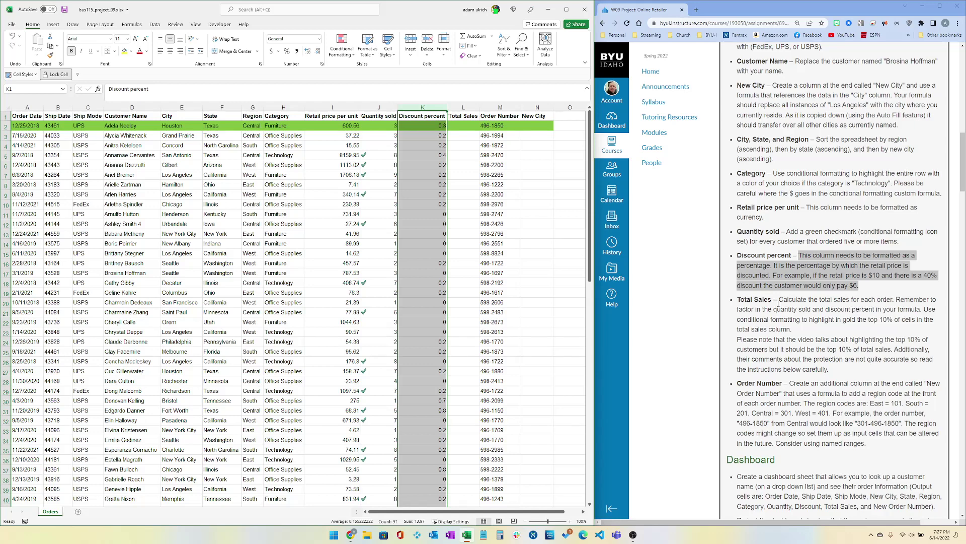
{"action": "left_click_drag", "start_coordinate": [779, 300], "coordinate": [825, 328]}
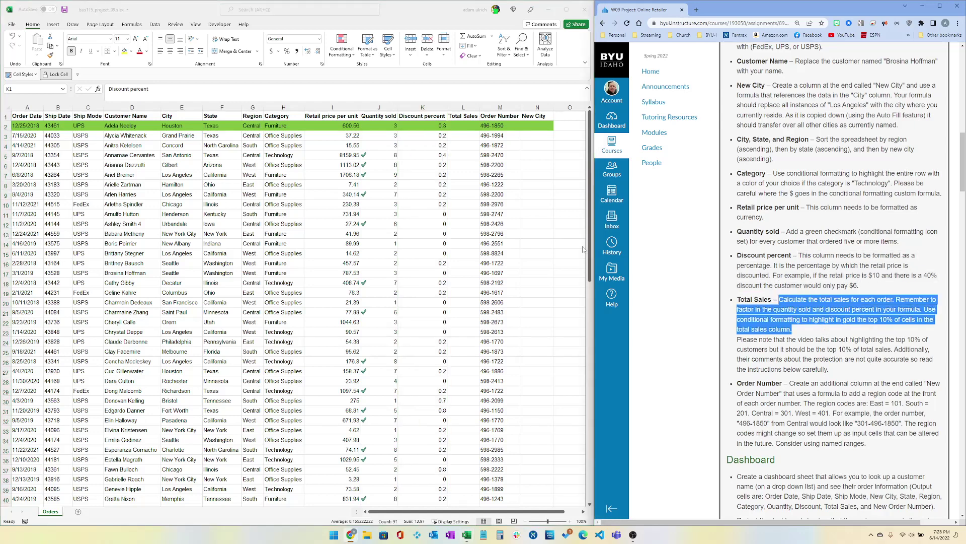
{"action": "left_click", "coordinate": [462, 128]}
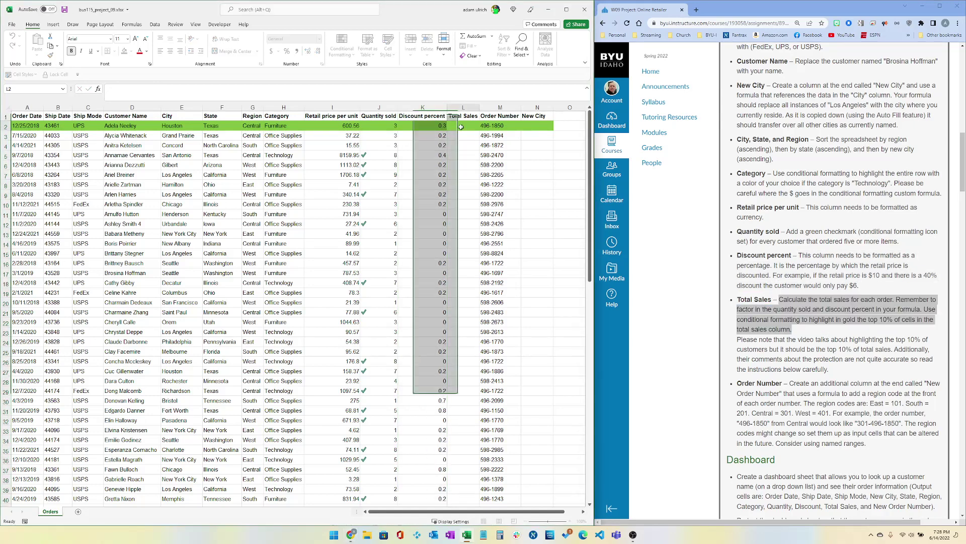
{"action": "left_click", "coordinate": [462, 127]}
{"action": "type", "text": "="}
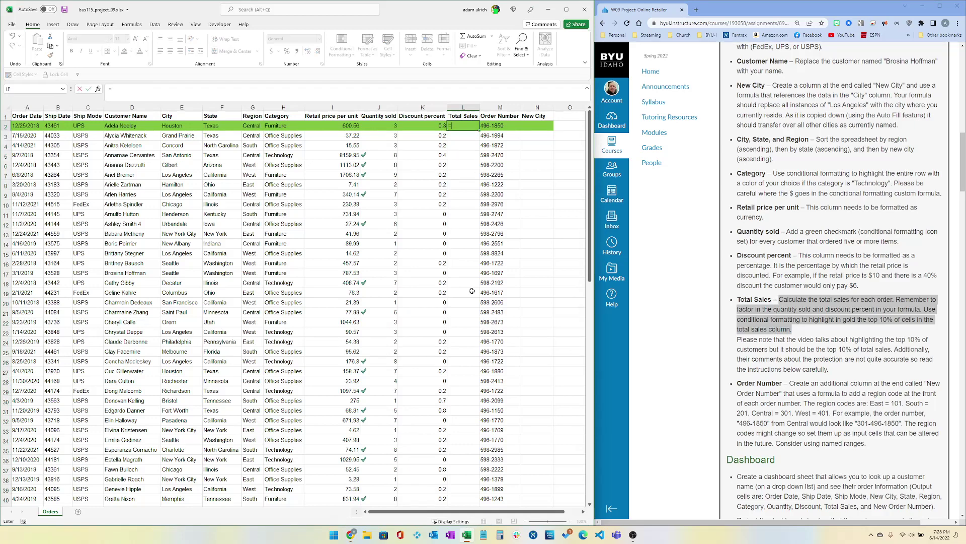
{"action": "key", "text": "Left"}
{"action": "key", "text": "Left"}
{"action": "key", "text": "Left"}
{"action": "key", "text": "Right"}
{"action": "key", "text": "Right"}
{"action": "key", "text": "Escape"}
{"action": "key", "text": "Down"}
{"action": "key", "text": "Up"}
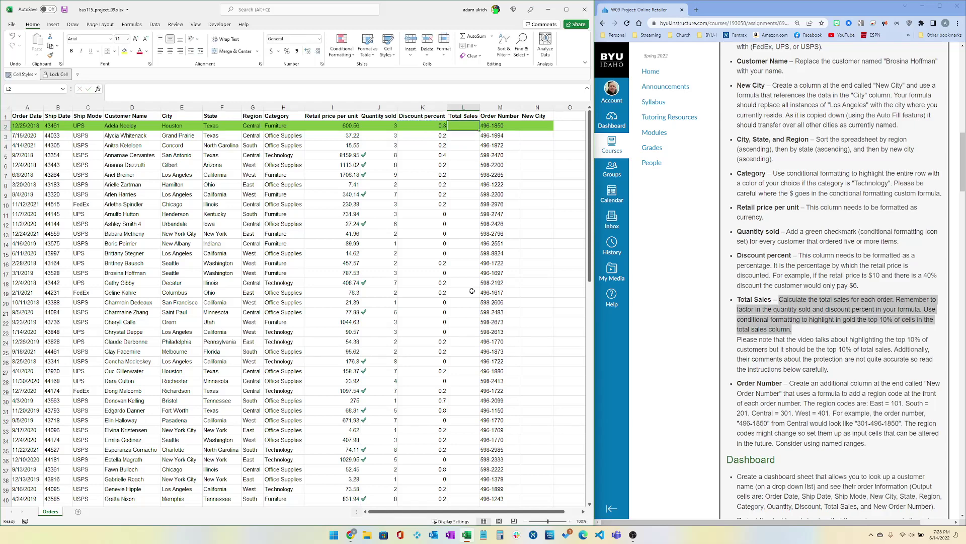
{"action": "scroll", "coordinate": [751, 407], "scroll_direction": "down", "scroll_amount": 3}
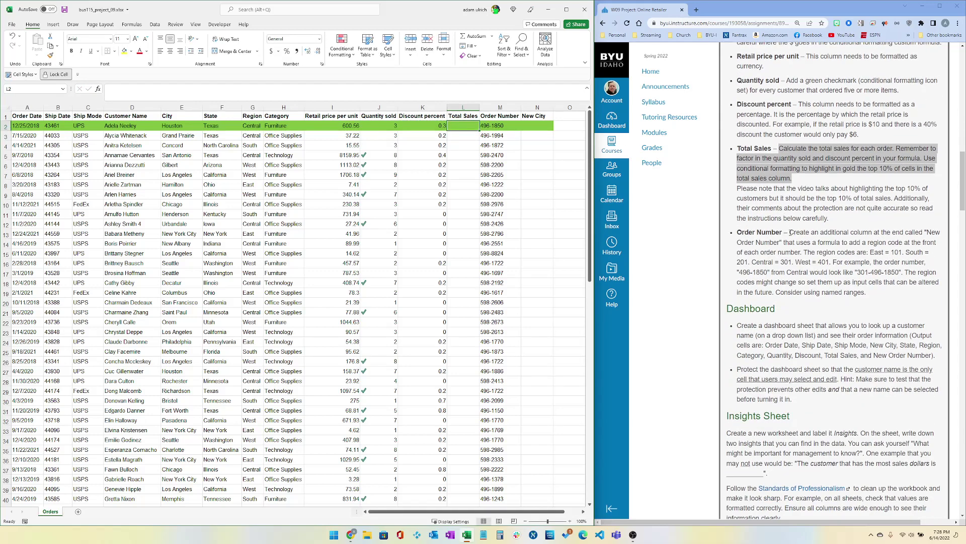
Enter the header 'New Order Number' in O1 and AutoFit column O's width
{"action": "left_click_drag", "start_coordinate": [790, 232], "coordinate": [795, 252]}
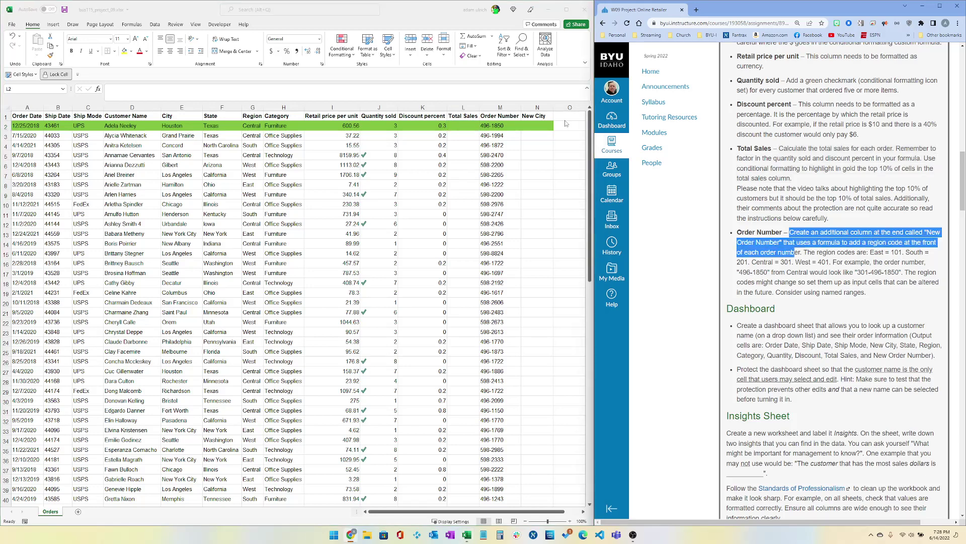
{"action": "left_click", "coordinate": [563, 116]}
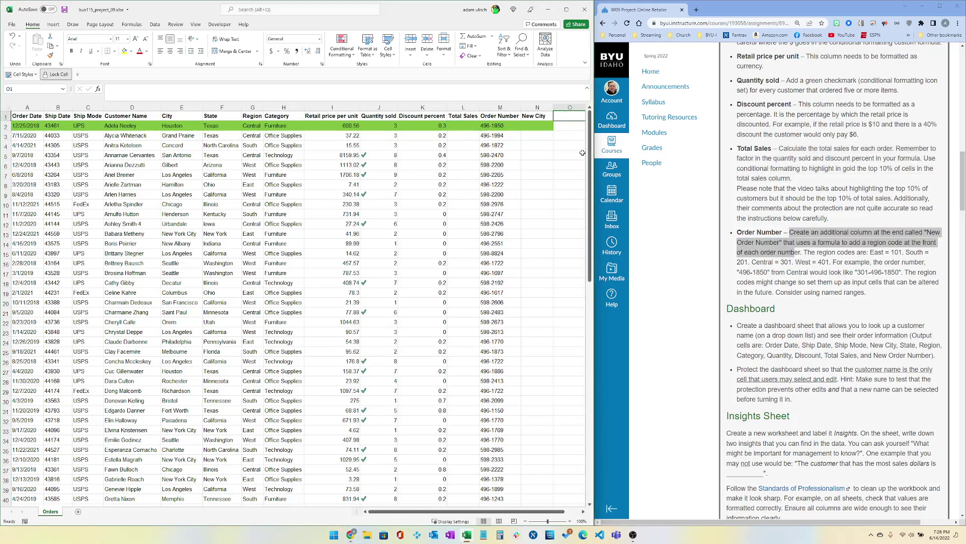
{"action": "type", "text": "NEW"}
{"action": "key", "text": "BackSpace"}
{"action": "key", "text": "BackSpace"}
{"action": "type", "text": "e"}
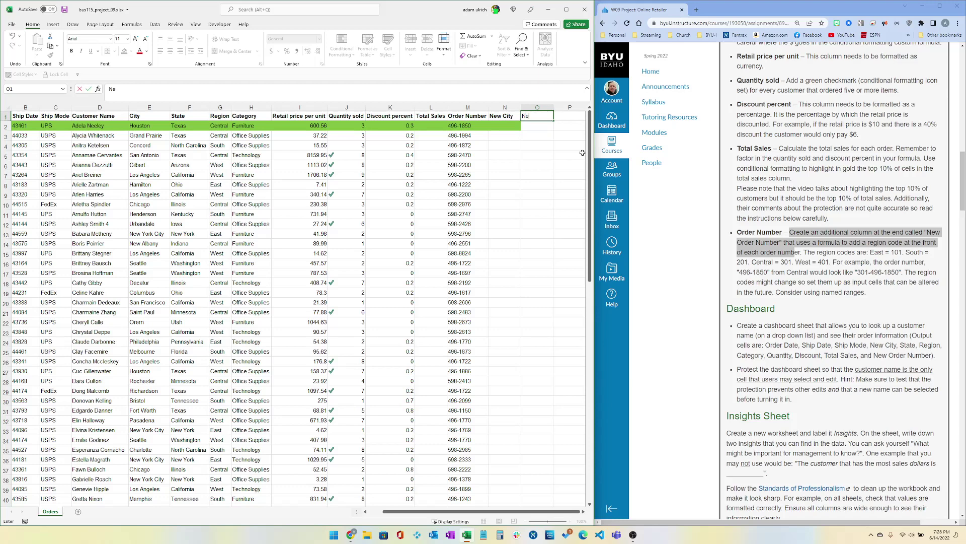
{"action": "type", "text": "w Order Number"}
{"action": "key", "text": "Return"}
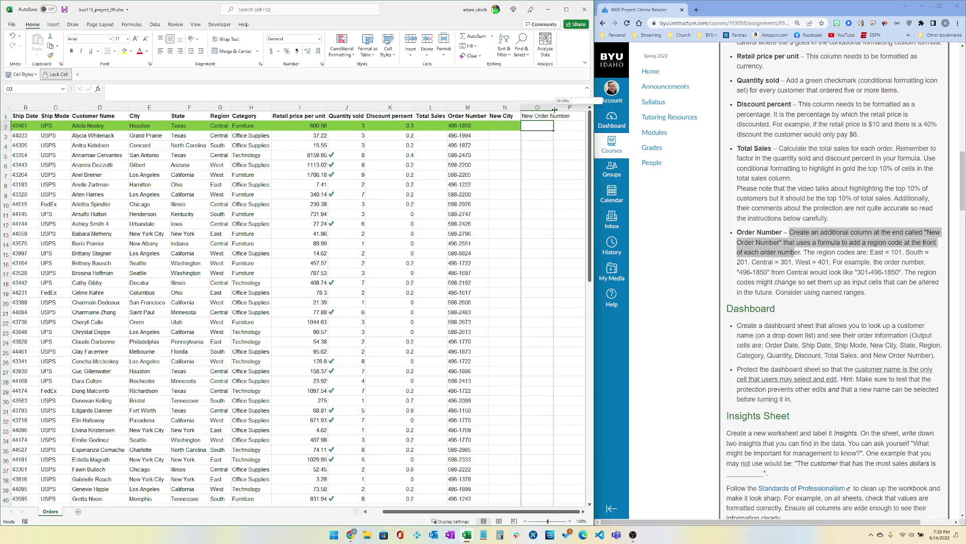
{"action": "key", "text": "alt+h"}
{"action": "key", "text": "o"}
{"action": "key", "text": "i"}
{"action": "left_click_drag", "start_coordinate": [804, 252], "coordinate": [882, 290]}
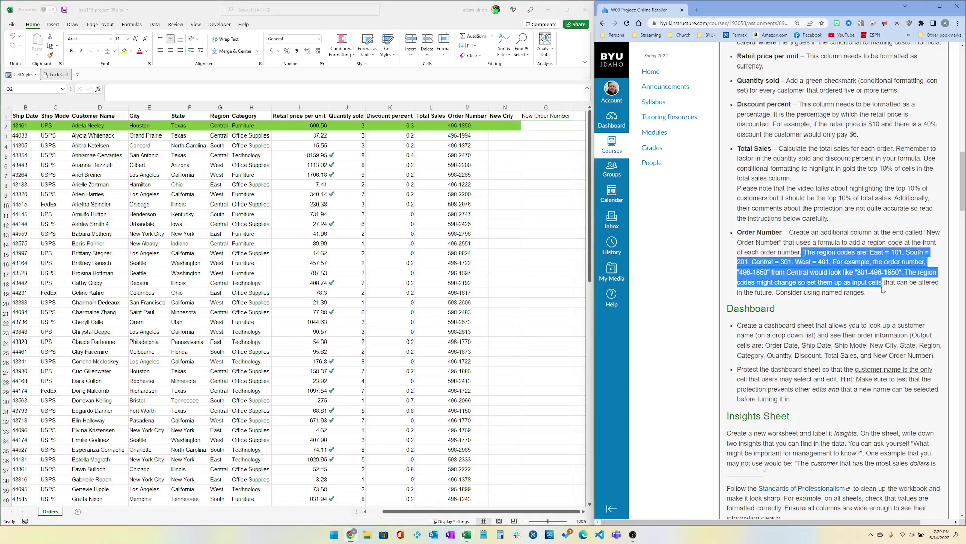
Add a new worksheet named 'Supporting Data'
{"action": "left_click", "coordinate": [78, 511]}
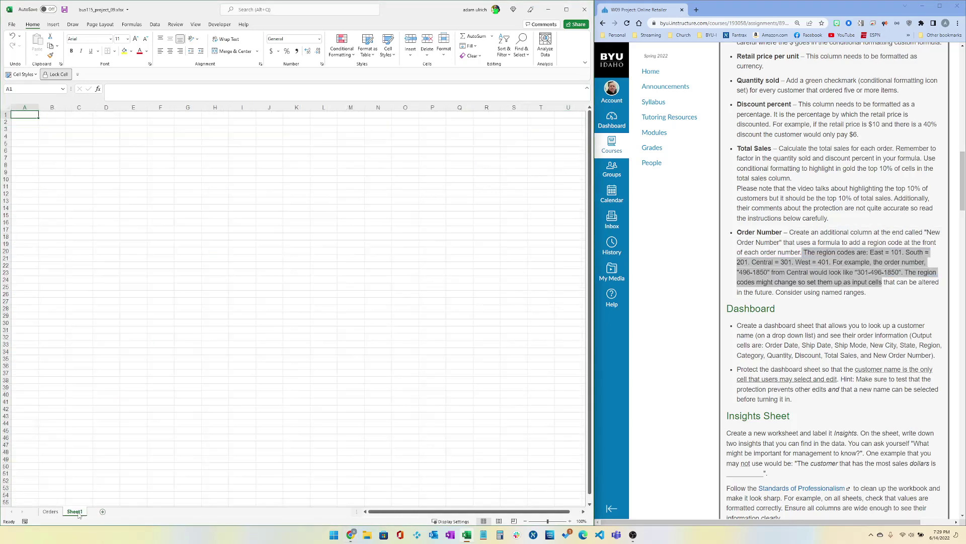
{"action": "right_click", "coordinate": [78, 512]}
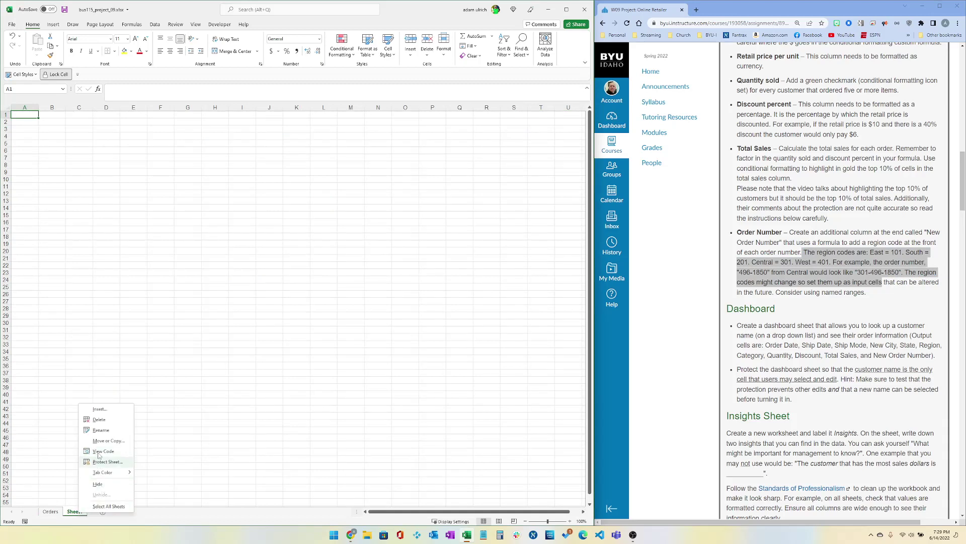
{"action": "left_click", "coordinate": [99, 430]}
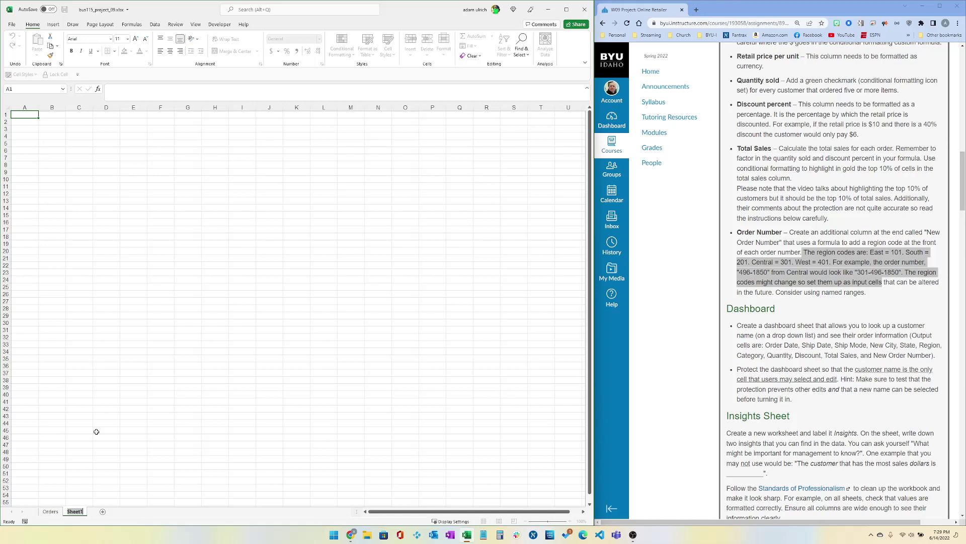
{"action": "type", "text": "Supporting Data"}
{"action": "key", "text": "Return"}
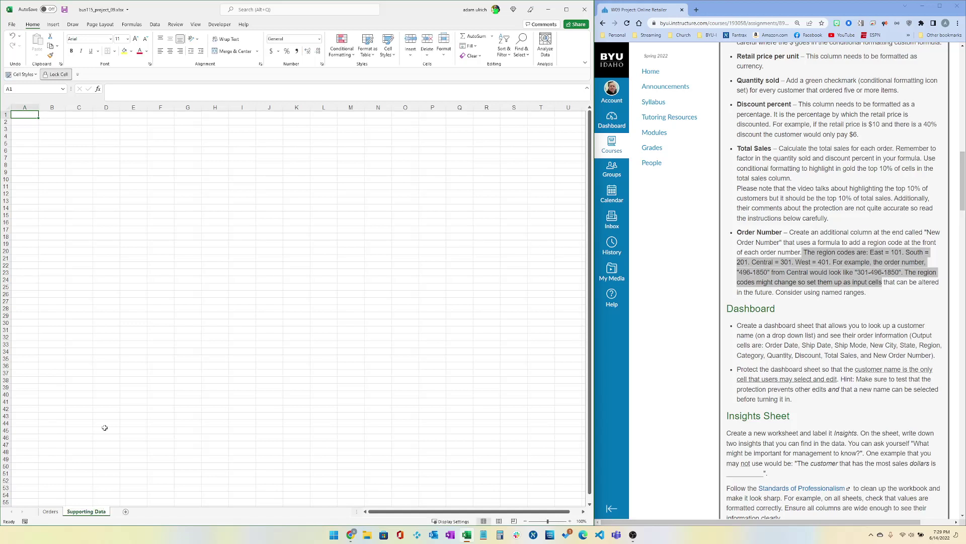
List the regions East, South, Central and West in C3:C6
{"action": "left_click", "coordinate": [82, 129]}
{"action": "type", "text": "N"}
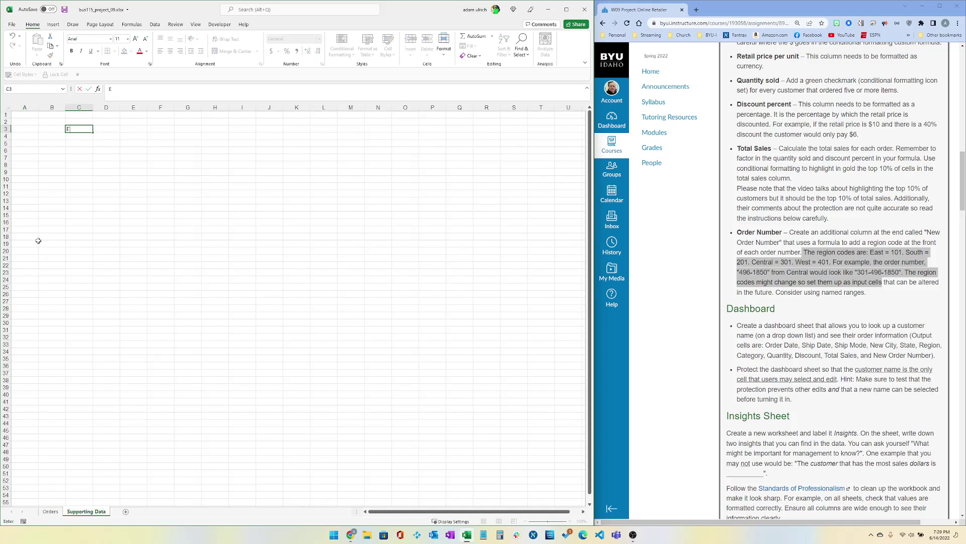
{"action": "type", "text": "ast"}
{"action": "key", "text": "Return"}
{"action": "type", "text": "South"}
{"action": "key", "text": "Return"}
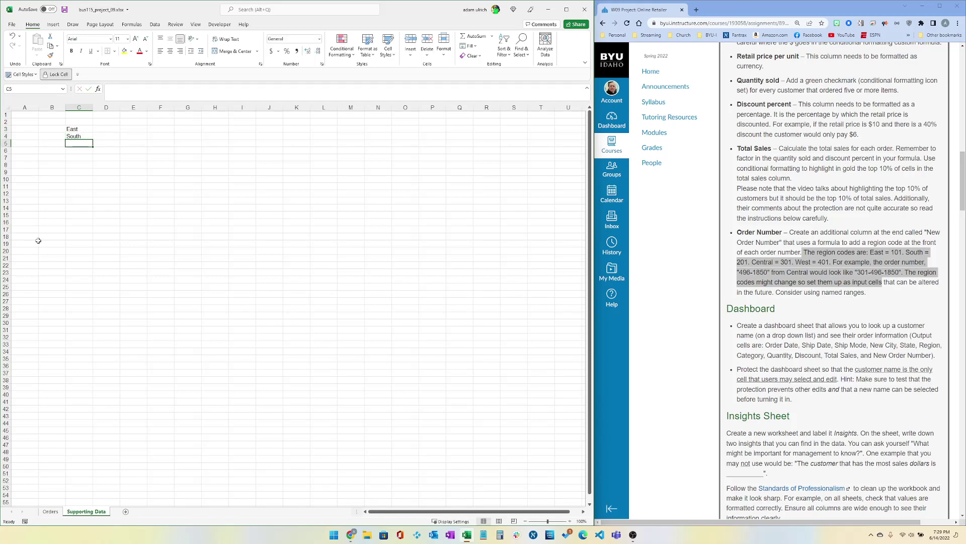
{"action": "type", "text": "Cetner"}
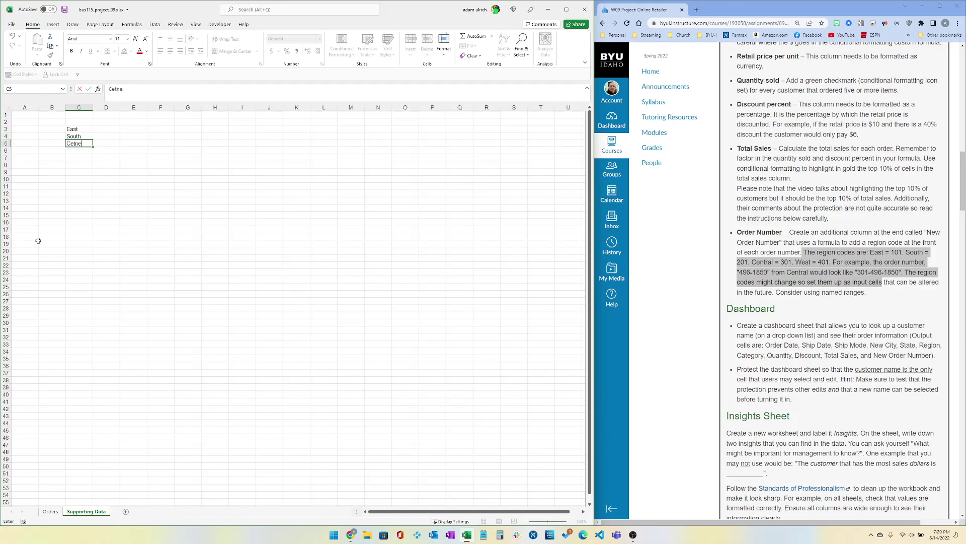
{"action": "key", "text": "BackSpace"}
{"action": "type", "text": "al"}
{"action": "key", "text": "Return"}
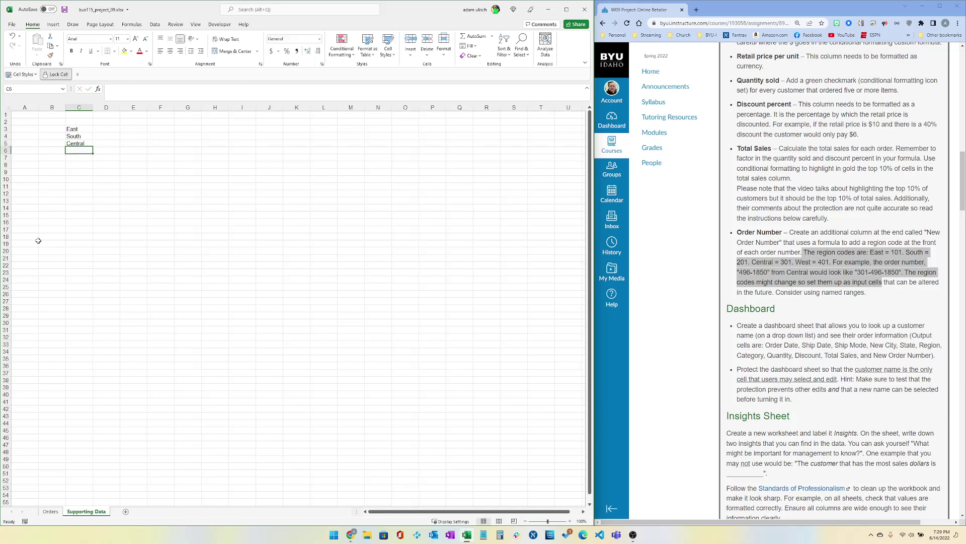
{"action": "type", "text": "West"}
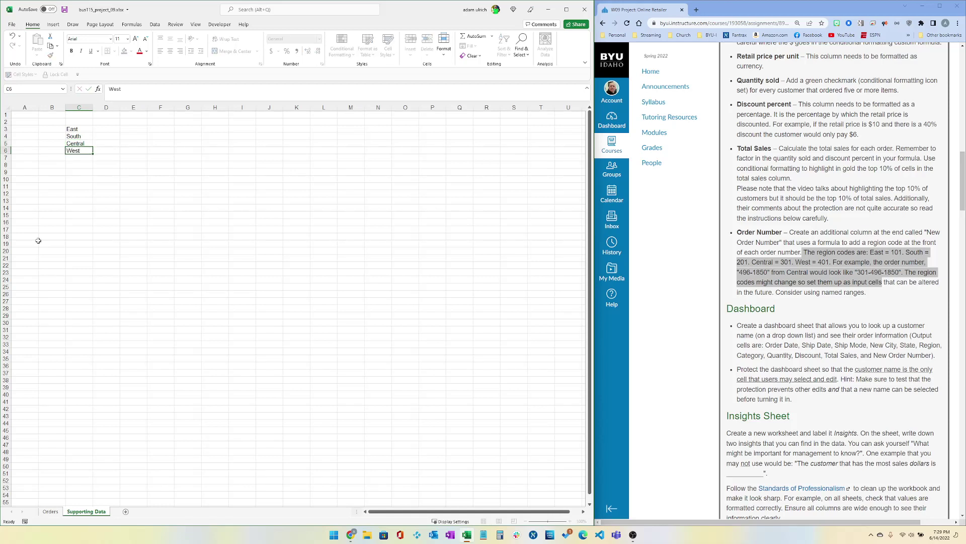
{"action": "key", "text": "Return"}
{"action": "key", "text": "Up"}
{"action": "key", "text": "Up"}
{"action": "key", "text": "Up"}
{"action": "key", "text": "Up"}
Enter the region codes 101, 201, 301 and 401 in D3:D6
{"action": "key", "text": "Right"}
{"action": "type", "text": "101"}
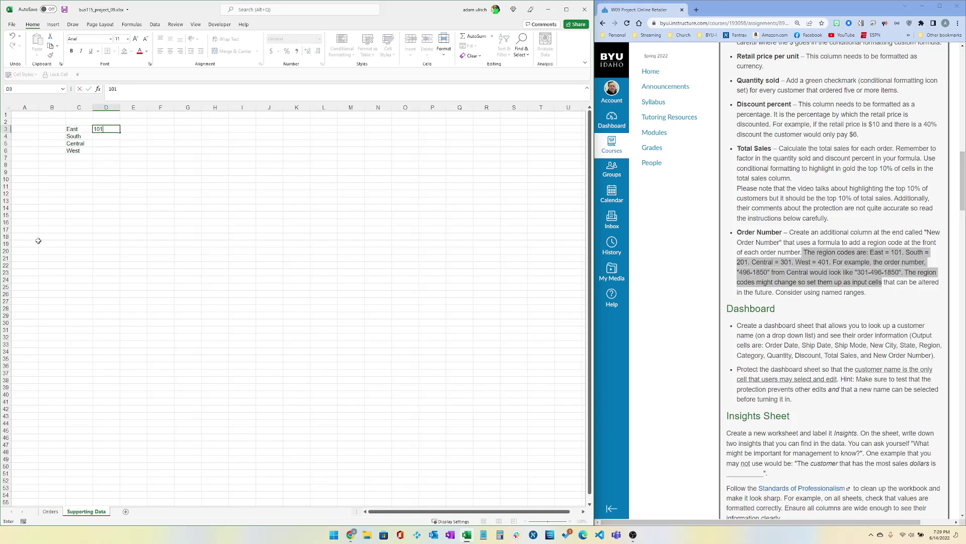
{"action": "key", "text": "Return"}
{"action": "type", "text": "201"}
{"action": "key", "text": "Return"}
{"action": "type", "text": "301"}
{"action": "key", "text": "Return"}
{"action": "type", "text": "4"}
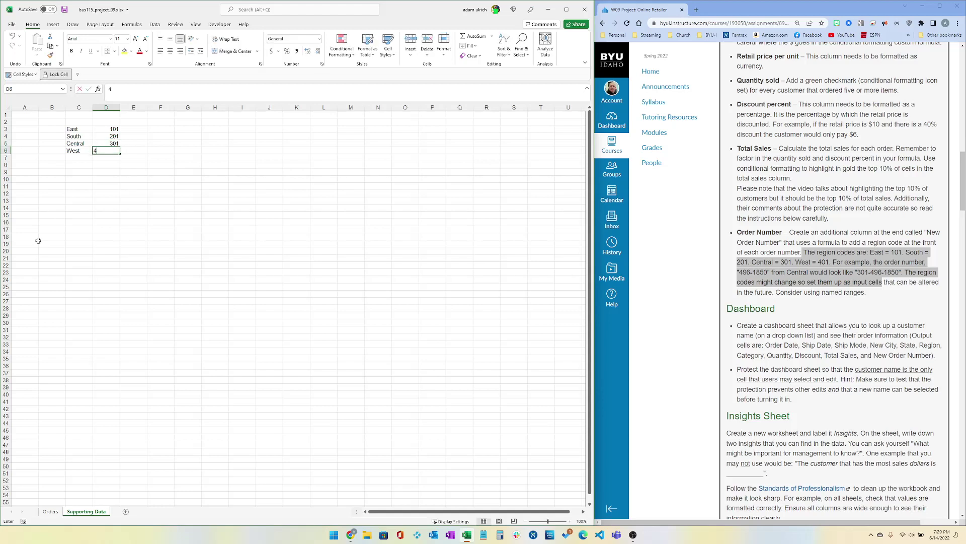
{"action": "type", "text": "01"}
{"action": "key", "text": "Return"}
{"action": "key", "text": "Up"}
{"action": "key", "text": "Up"}
{"action": "key", "text": "Up"}
{"action": "key", "text": "Up"}
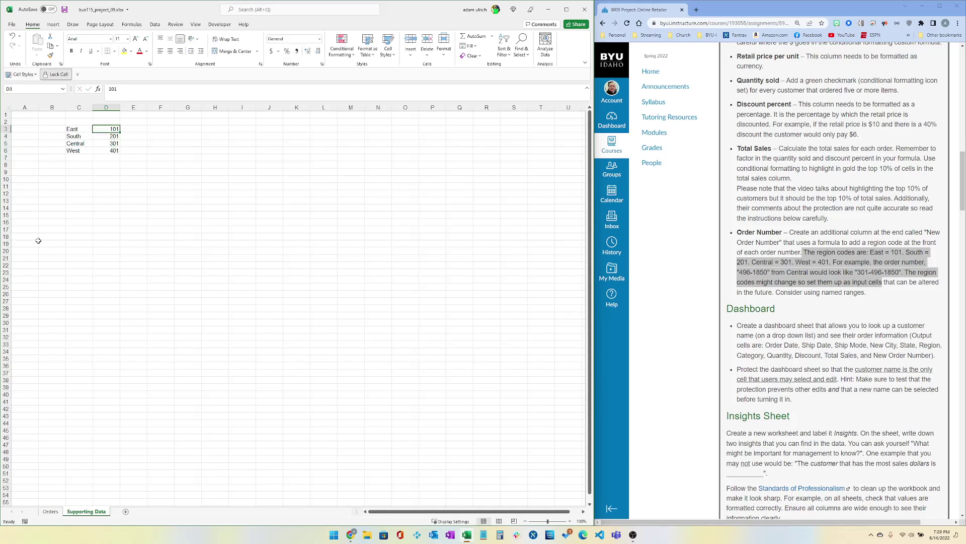
{"action": "key", "text": "Left"}
{"action": "key", "text": "shift+Down"}
{"action": "key", "text": "shift+Down"}
{"action": "key", "text": "shift+Down"}
{"action": "key", "text": "shift+Right"}
{"action": "key", "text": "Right"}
Name cell D3 east_code and cell D4 south_code via the Name Box
{"action": "left_click", "coordinate": [39, 87]}
{"action": "type", "text": "east_cod"}
{"action": "left_click", "coordinate": [101, 134]}
{"action": "left_click", "coordinate": [42, 91]}
{"action": "type", "text": "sou"}
Begin a formula in O2, trying Region G2 and Supporting Data code references
{"action": "left_click", "coordinate": [57, 513]}
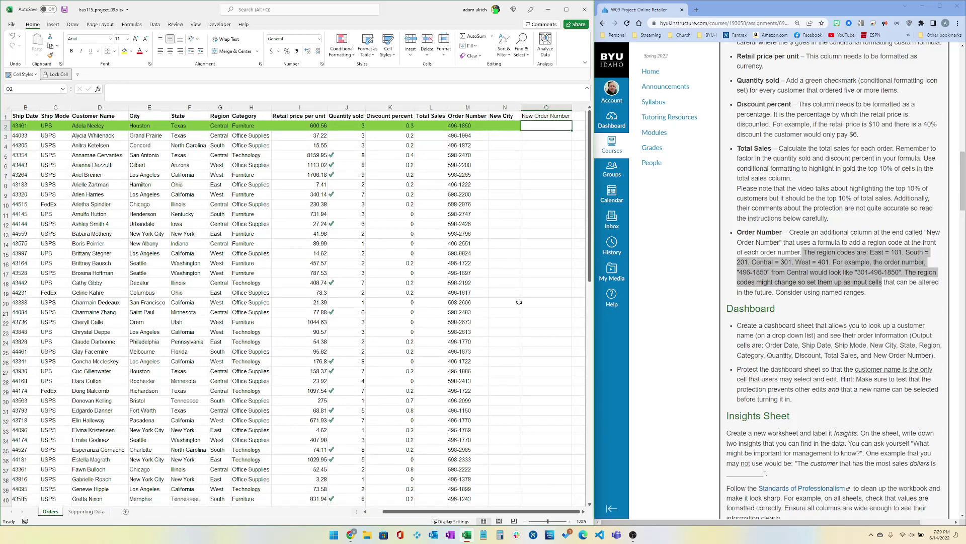
{"action": "type", "text": "="}
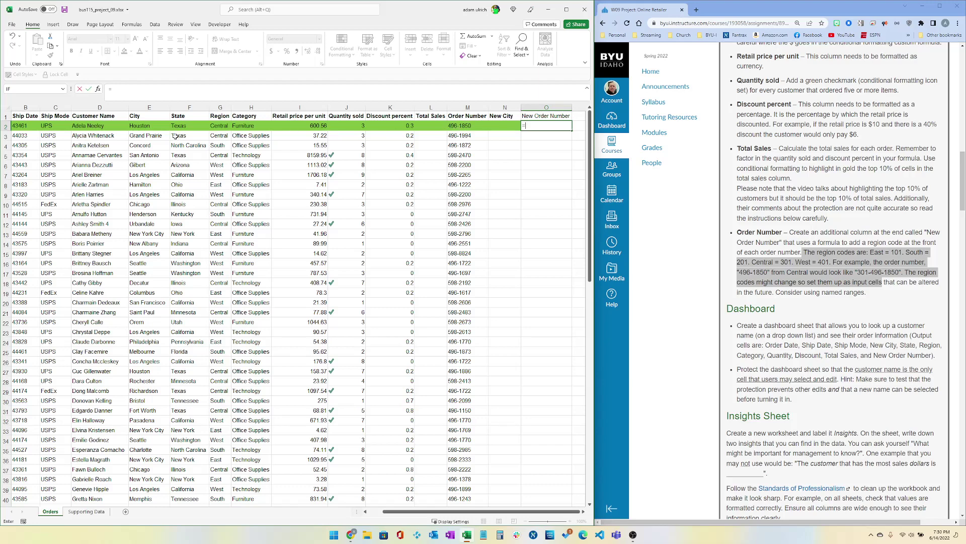
{"action": "left_click", "coordinate": [220, 126]}
{"action": "key", "text": "BackSpace"}
{"action": "key", "text": "BackSpace"}
{"action": "type", "text": "c"}
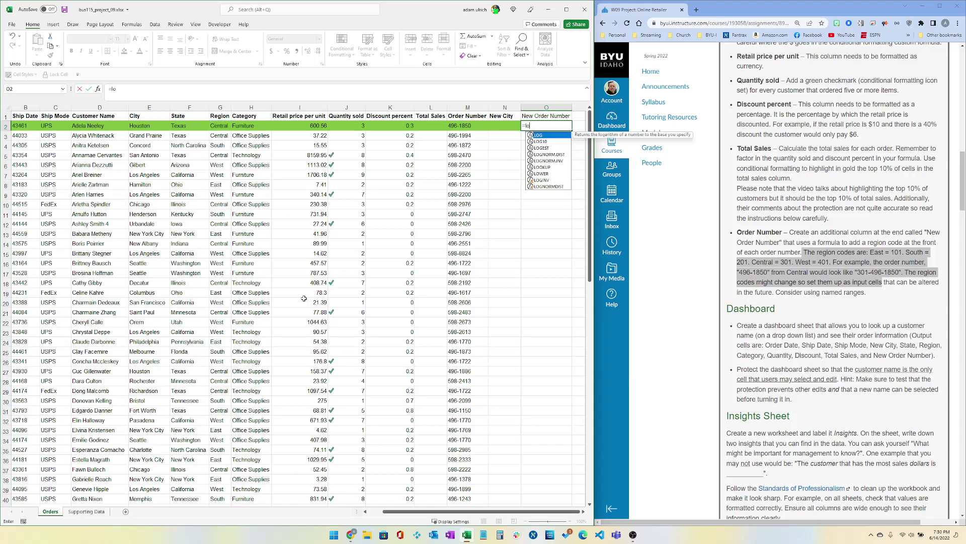
{"action": "key", "text": "BackSpace"}
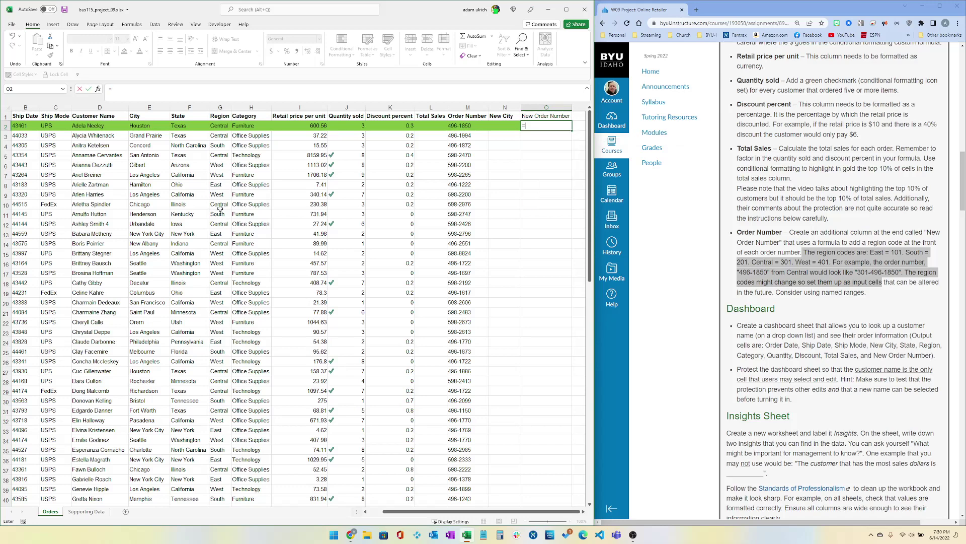
{"action": "left_click", "coordinate": [220, 126]}
{"action": "left_click", "coordinate": [86, 511]}
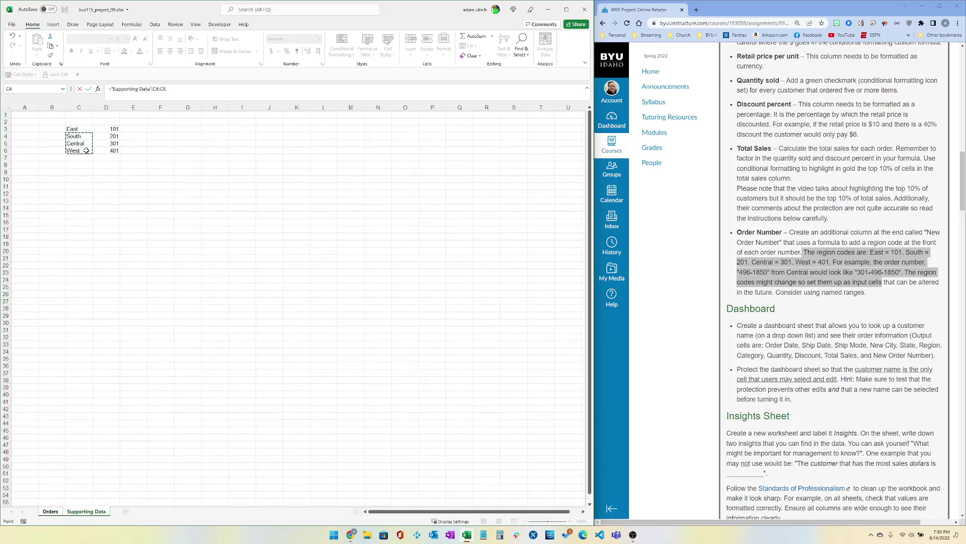
{"action": "left_click_drag", "start_coordinate": [112, 128], "coordinate": [113, 150]}
{"action": "left_click", "coordinate": [107, 143]}
{"action": "left_click", "coordinate": [50, 511]}
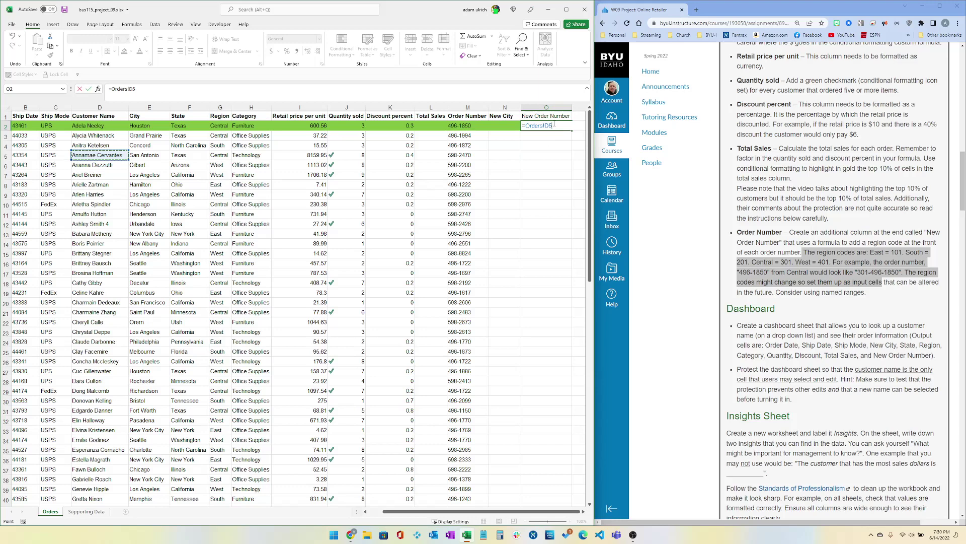
Replace the wrong reference with Order Number M2 so O2 shows -496-1850
{"action": "left_click_drag", "start_coordinate": [554, 124], "coordinate": [528, 122]}
{"action": "key", "text": "BackSpace"}
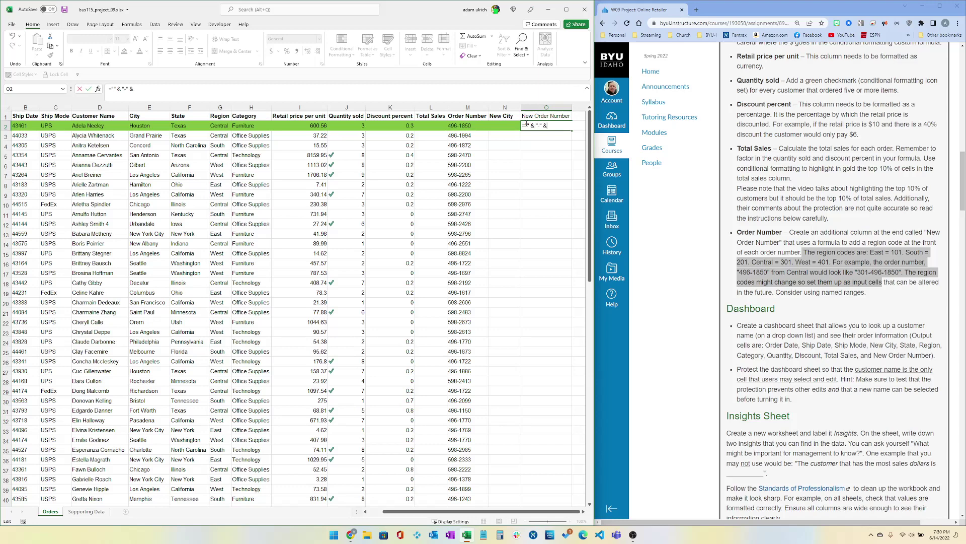
{"action": "left_click", "coordinate": [480, 126]}
{"action": "key", "text": "Return"}
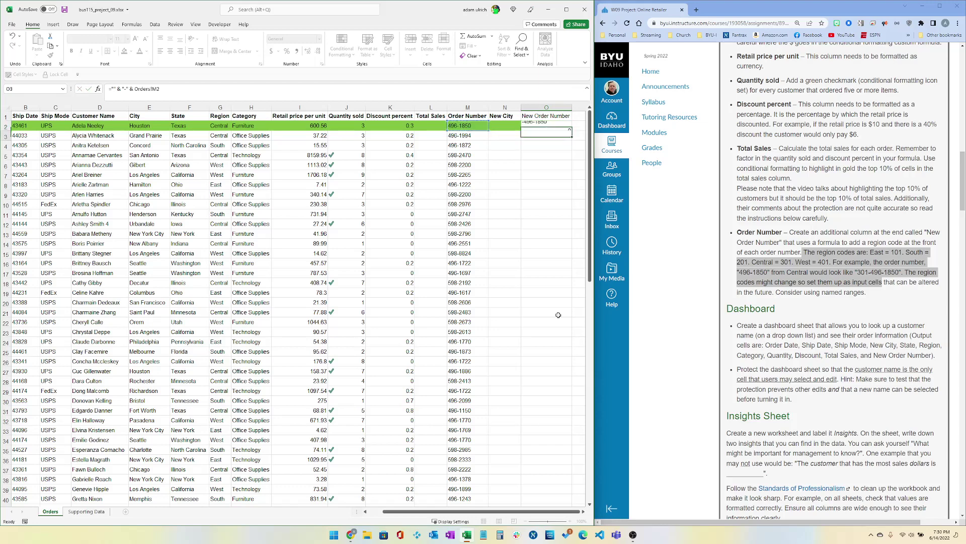
{"action": "key", "text": "Up"}
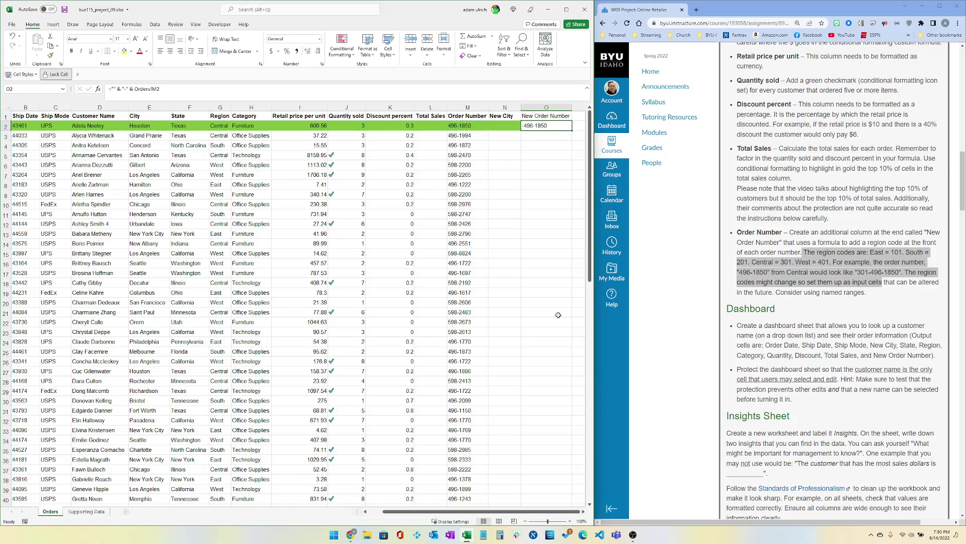
{"action": "key", "text": "F2"}
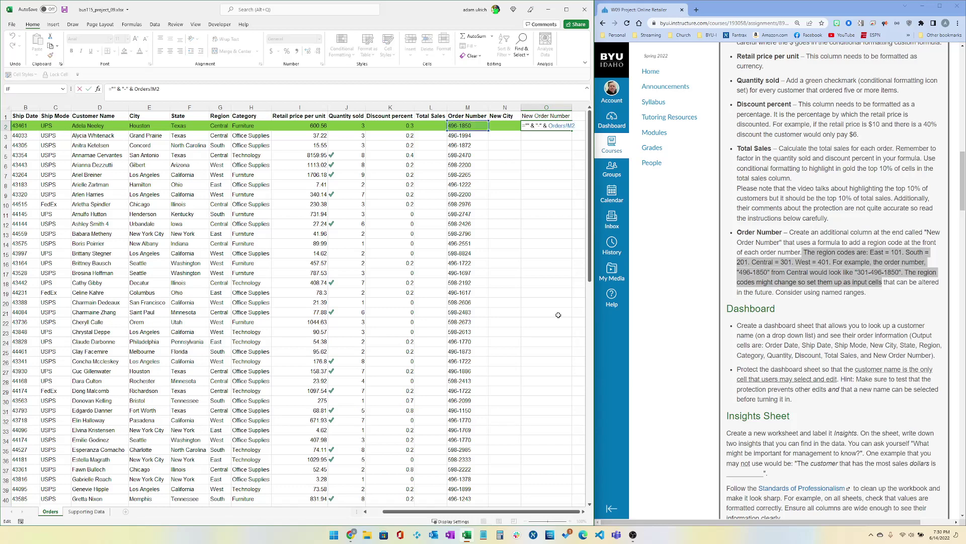
{"action": "key", "text": "Return"}
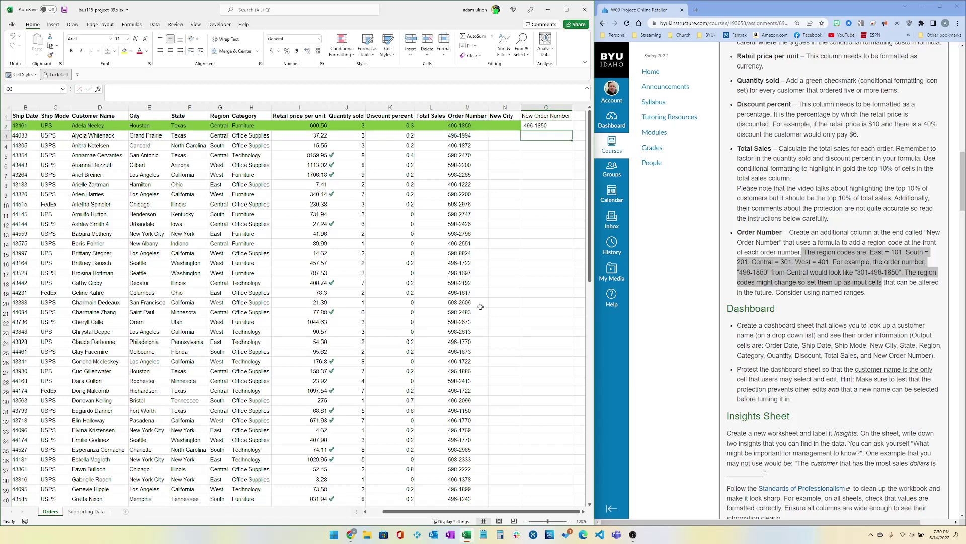
{"action": "left_click", "coordinate": [227, 127]}
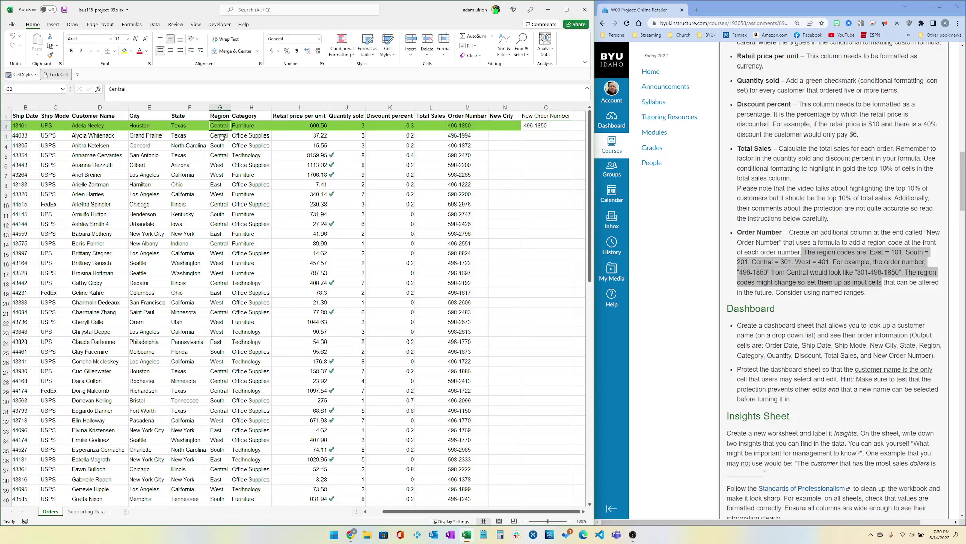
Read the Dashboard instructions on the assignment page
{"action": "scroll", "coordinate": [769, 291], "scroll_direction": "down", "scroll_amount": 2}
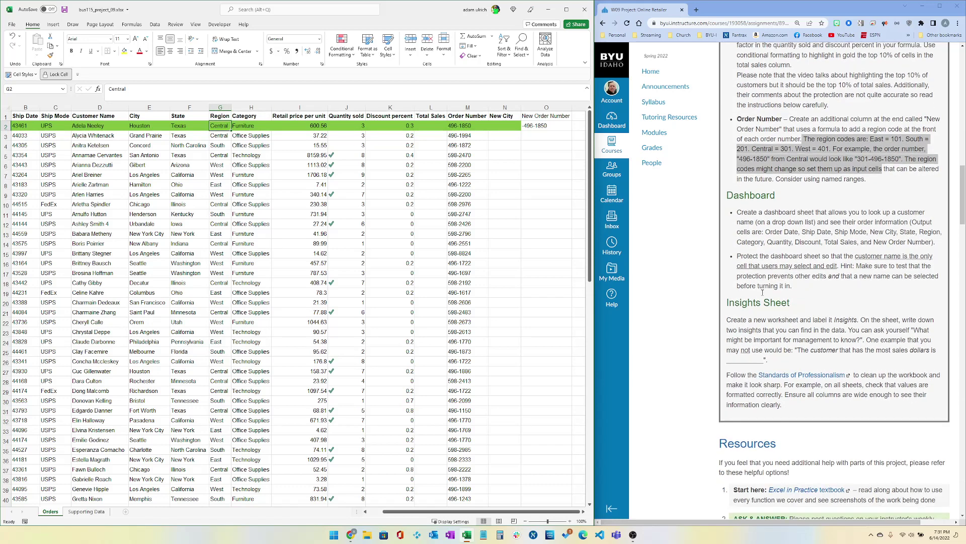
{"action": "left_click_drag", "start_coordinate": [742, 213], "coordinate": [874, 245]}
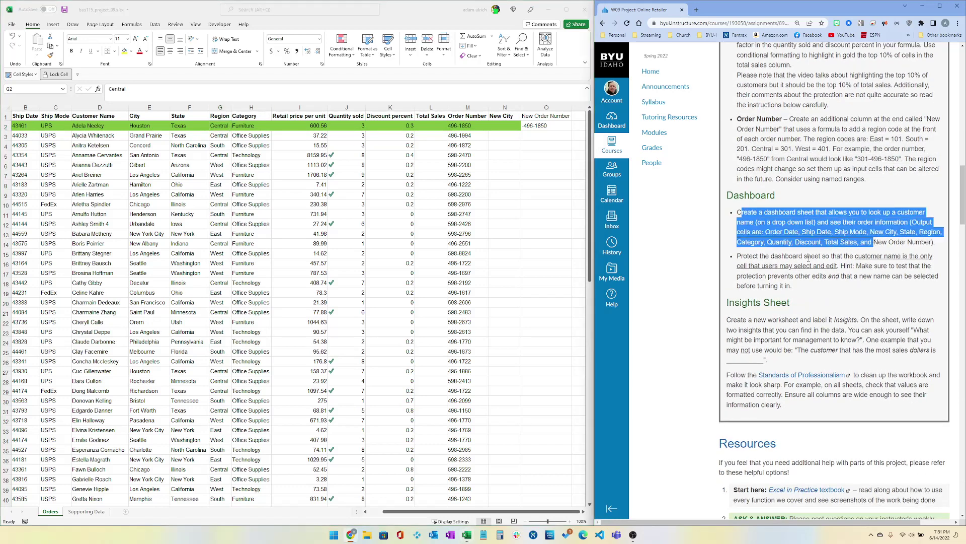
{"action": "left_click", "coordinate": [808, 259]}
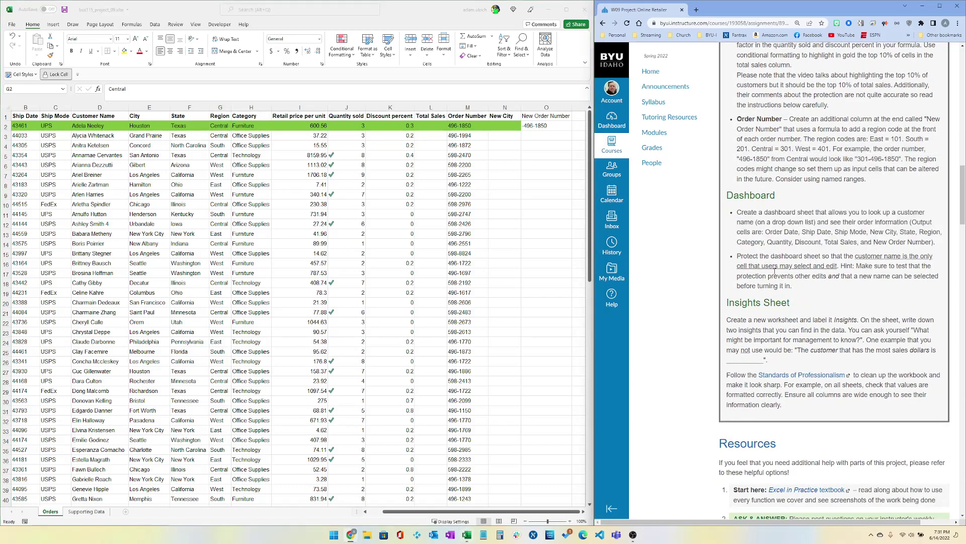
Add a new worksheet and name it 'Dashboard'
{"action": "left_click", "coordinate": [126, 512]}
{"action": "left_click", "coordinate": [125, 512]}
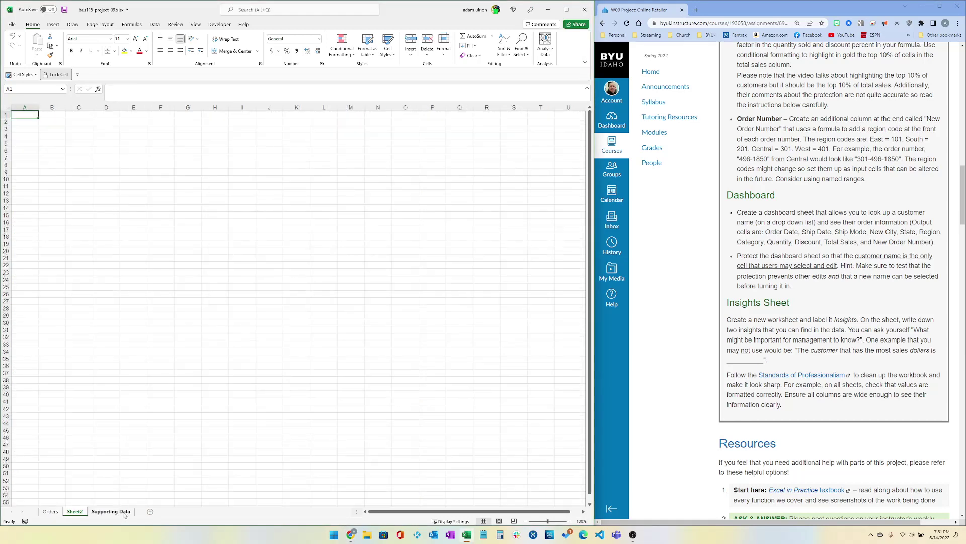
{"action": "right_click", "coordinate": [80, 511]}
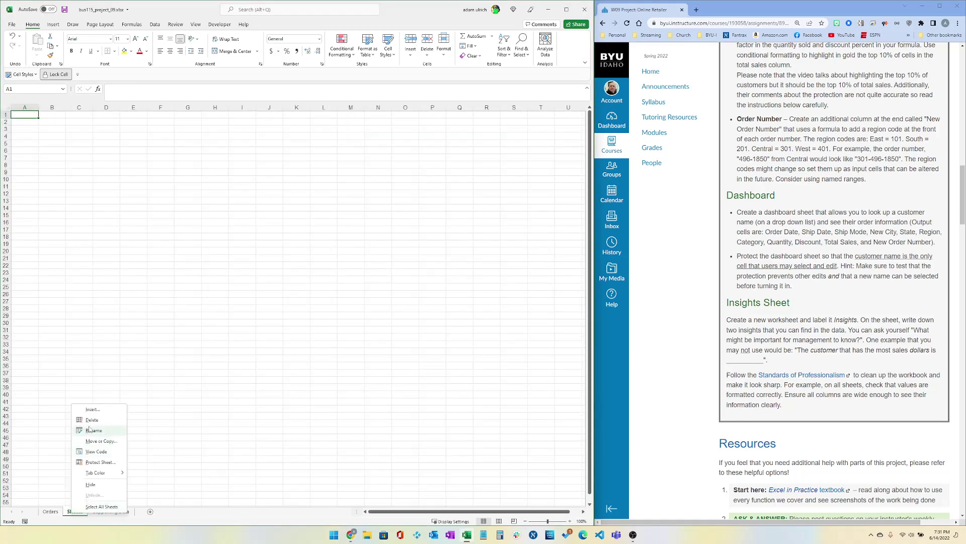
{"action": "left_click", "coordinate": [89, 429]}
{"action": "type", "text": "Dashboard"}
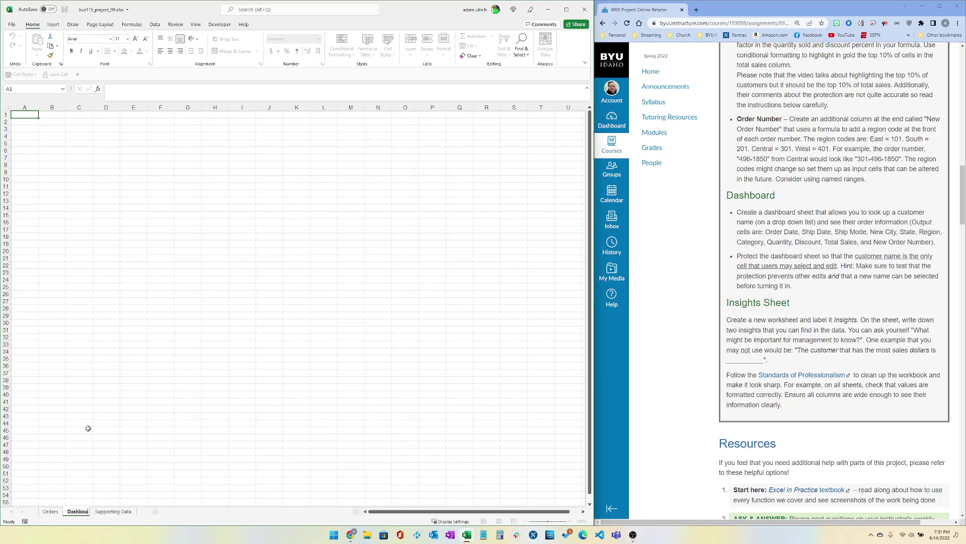
{"action": "key", "text": "Return"}
Enter the label 'Customer' in C5 and widen column D
{"action": "left_click", "coordinate": [63, 136]}
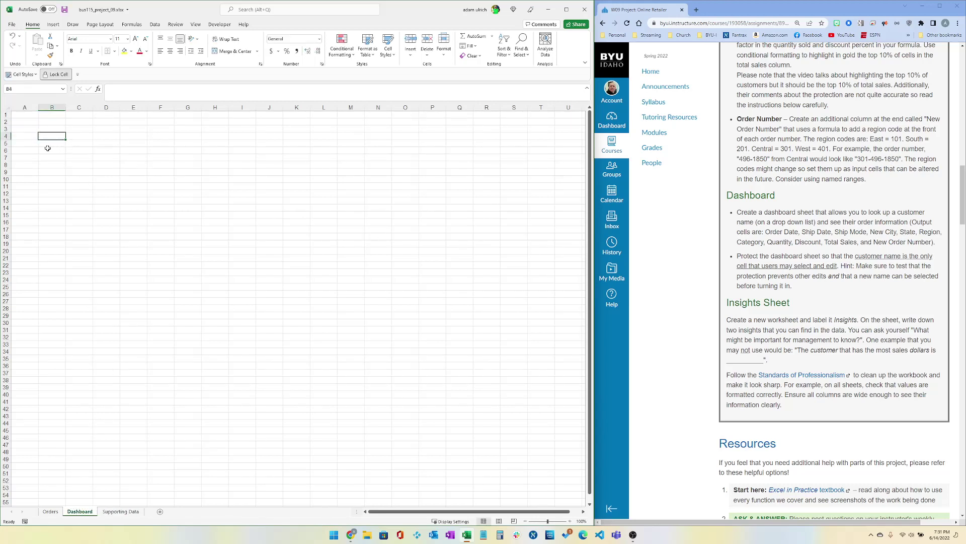
{"action": "left_click", "coordinate": [70, 141]}
{"action": "type", "text": "C"}
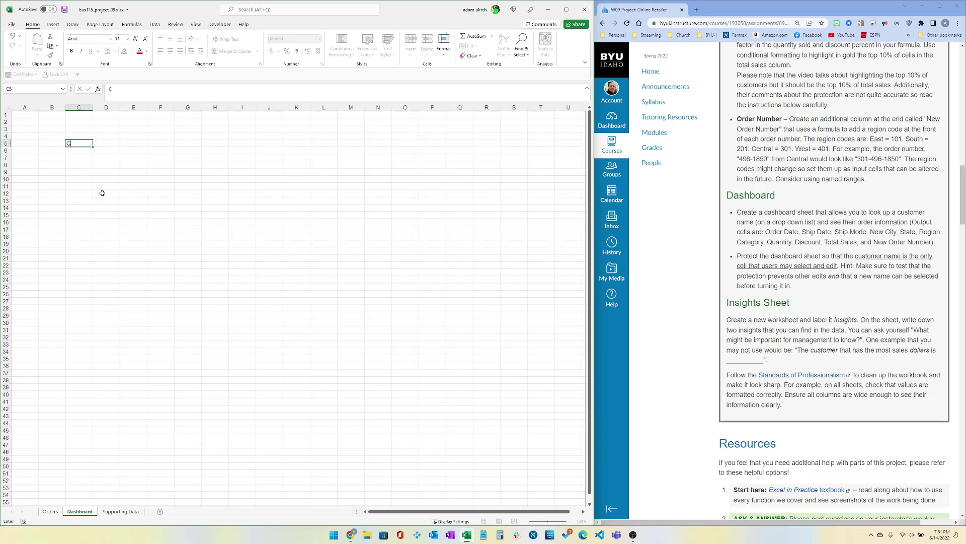
{"action": "type", "text": "ustomer"}
{"action": "key", "text": "Tab"}
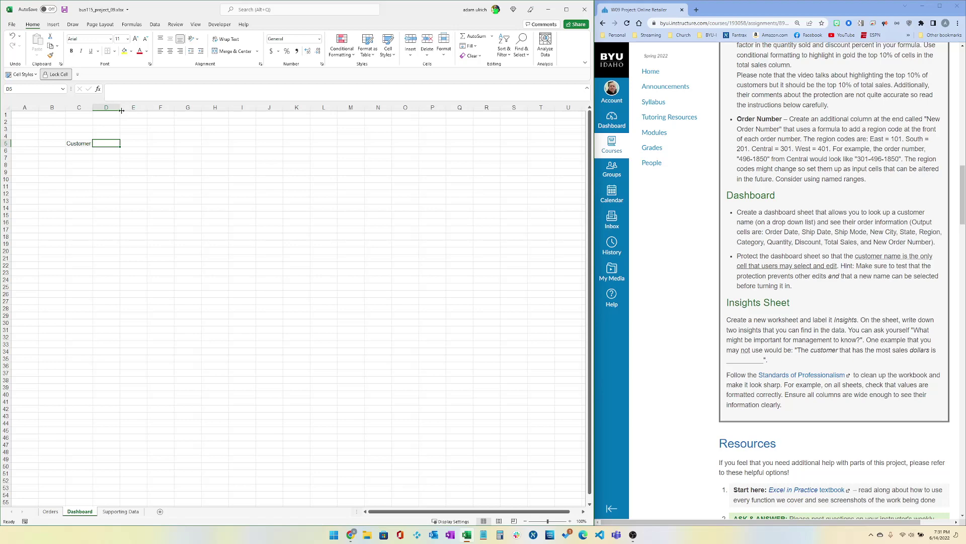
{"action": "left_click_drag", "start_coordinate": [120, 108], "coordinate": [147, 107]}
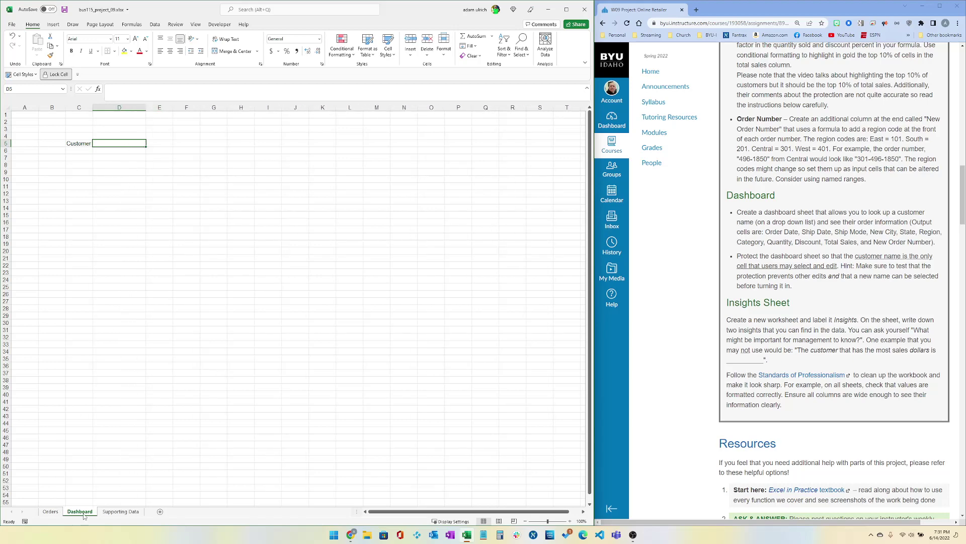
Select the customer names D2:D82 on Orders, then return to Dashboard
{"action": "left_click", "coordinate": [56, 512]}
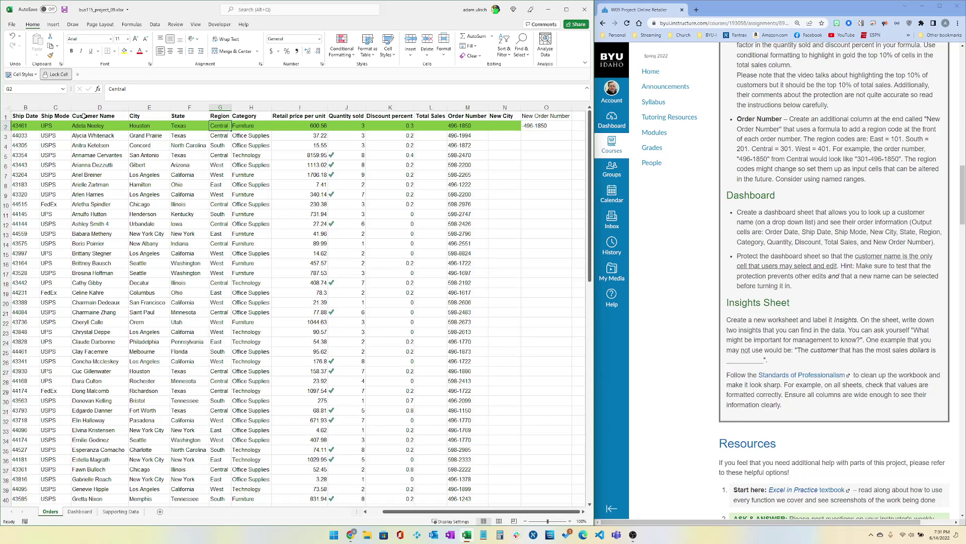
{"action": "left_click_drag", "start_coordinate": [82, 128], "coordinate": [98, 239]}
{"action": "scroll", "coordinate": [98, 239], "scroll_direction": "up", "scroll_amount": 20}
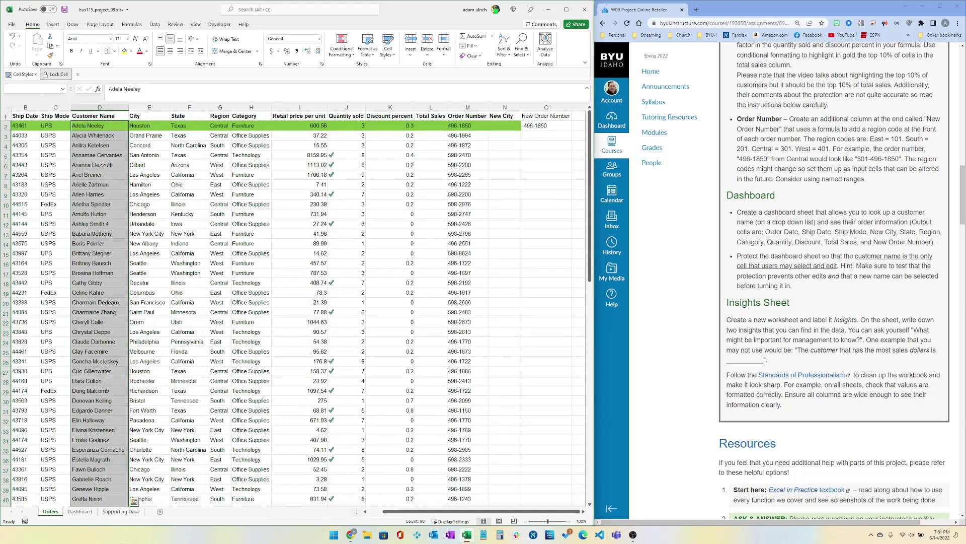
{"action": "left_click", "coordinate": [80, 512]}
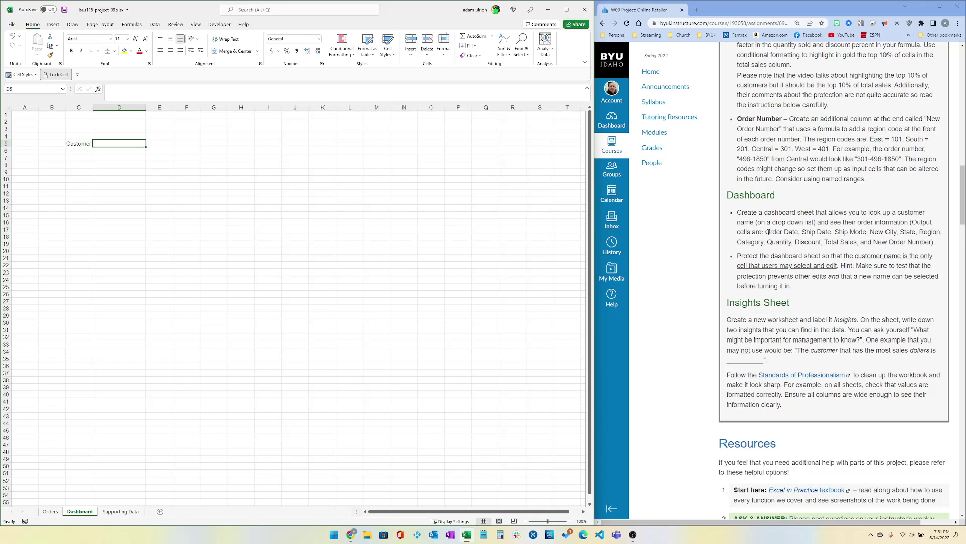
Review the required output fields and mark out Dashboard cells around input cell D5
{"action": "left_click_drag", "start_coordinate": [768, 232], "coordinate": [934, 244]}
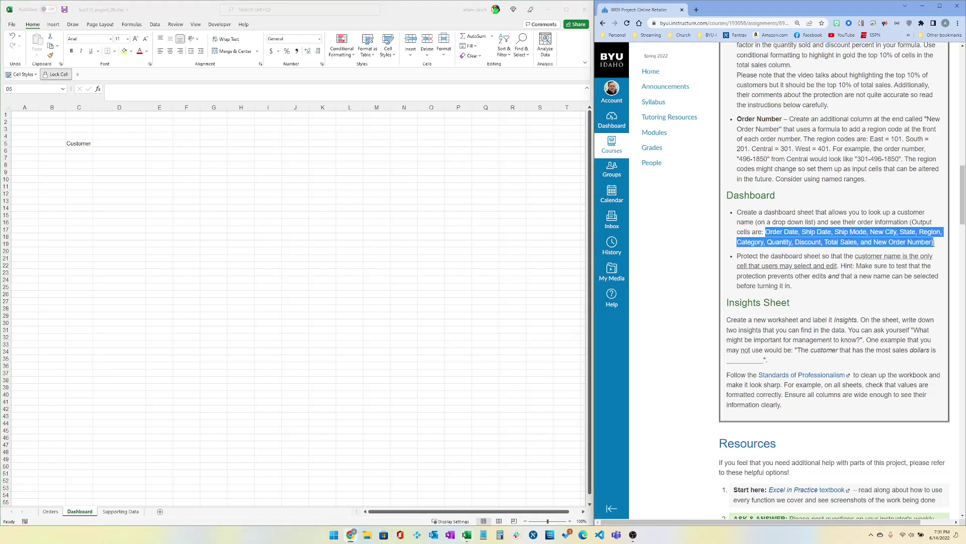
{"action": "left_click", "coordinate": [92, 157]}
{"action": "left_click_drag", "start_coordinate": [79, 172], "coordinate": [79, 244]}
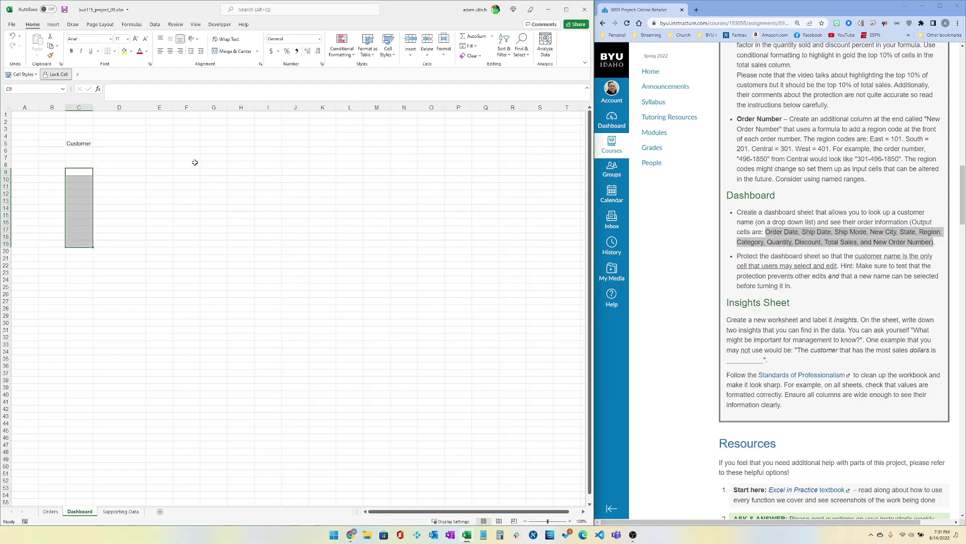
{"action": "left_click_drag", "start_coordinate": [154, 137], "coordinate": [440, 135]}
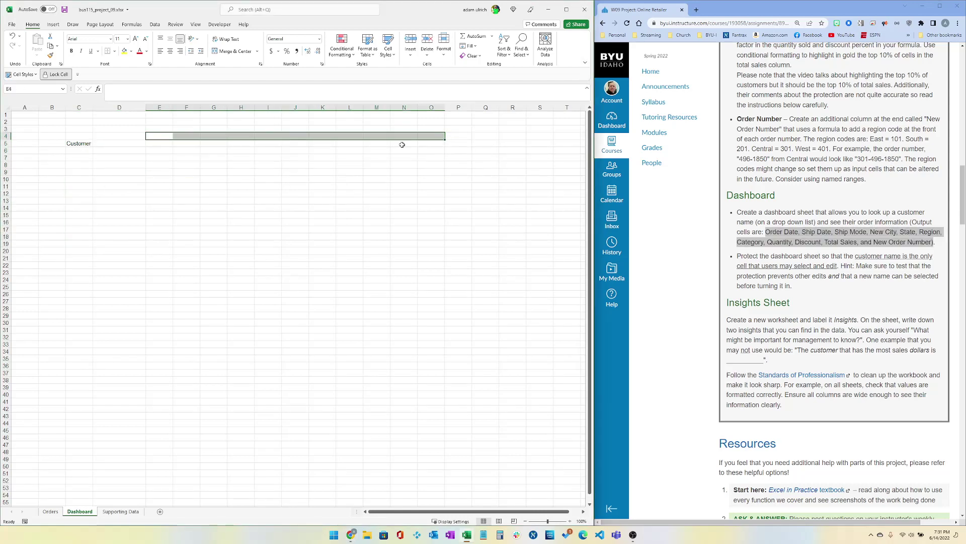
{"action": "left_click", "coordinate": [160, 145]}
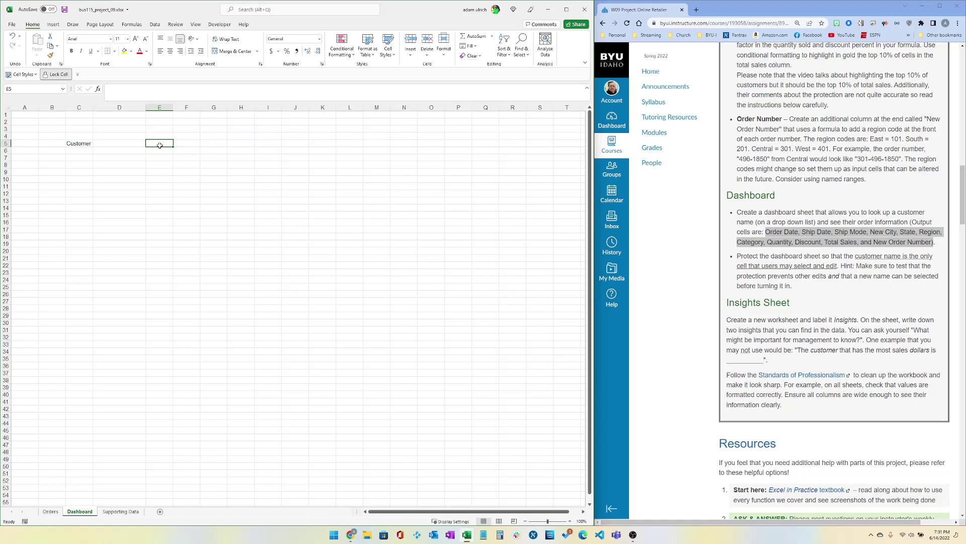
{"action": "left_click", "coordinate": [108, 146]}
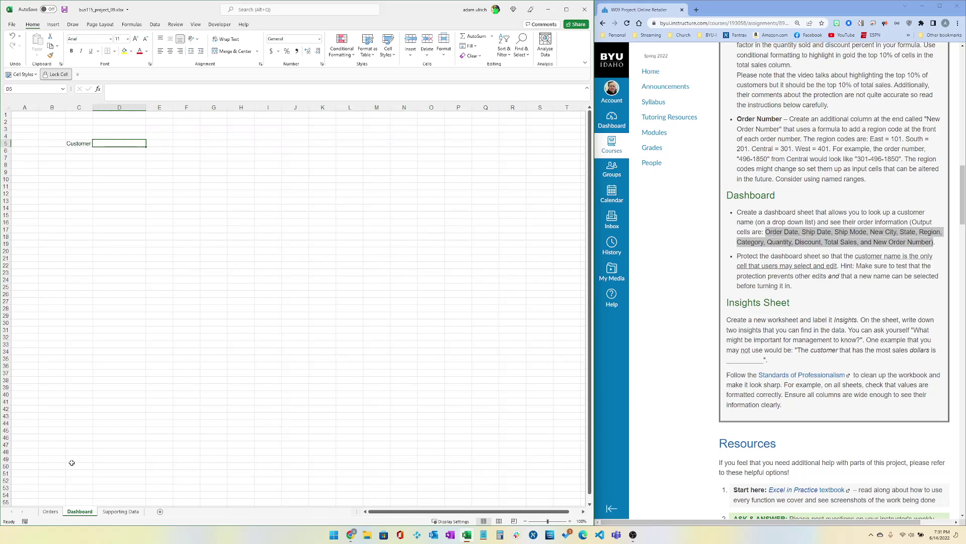
{"action": "left_click", "coordinate": [51, 511]}
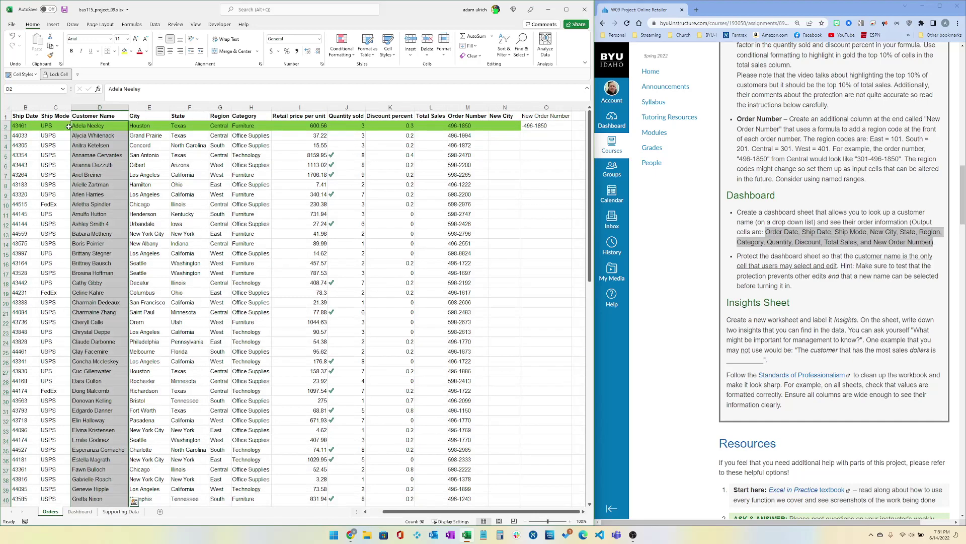
Try dragging the Customer Name column to column A, cancelling the overwrite
{"action": "left_click", "coordinate": [82, 146]}
{"action": "key", "text": "Left"}
{"action": "key", "text": "Left"}
{"action": "key", "text": "Left"}
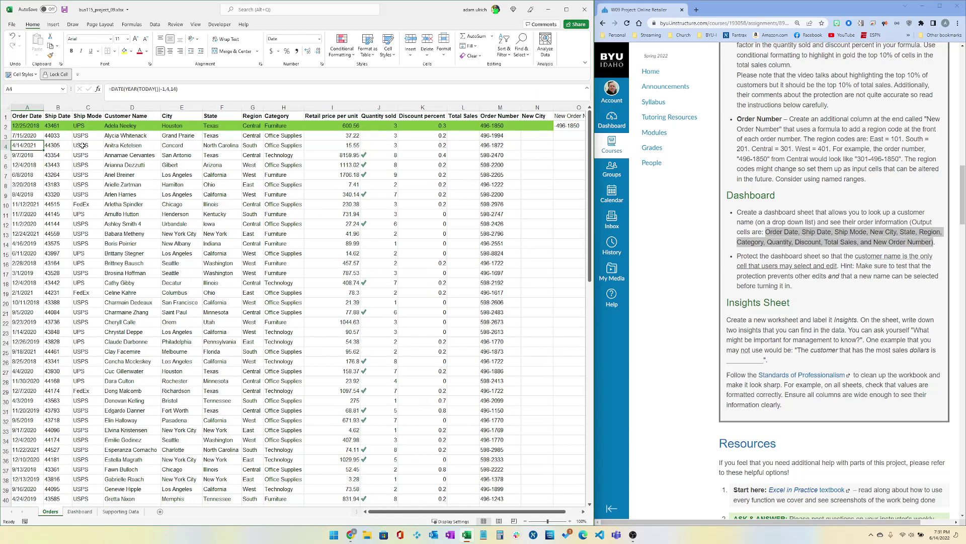
{"action": "left_click", "coordinate": [132, 107]}
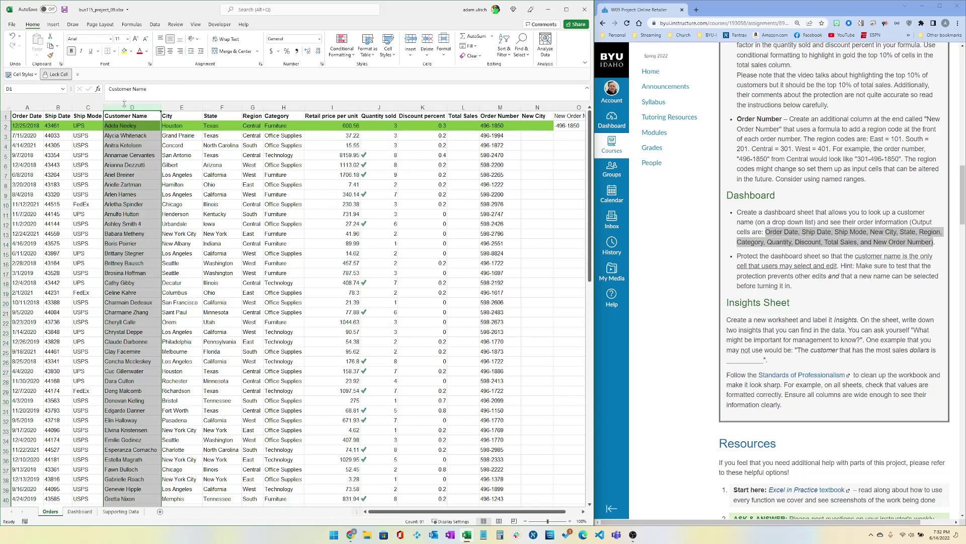
{"action": "left_click_drag", "start_coordinate": [105, 112], "coordinate": [3, 119]}
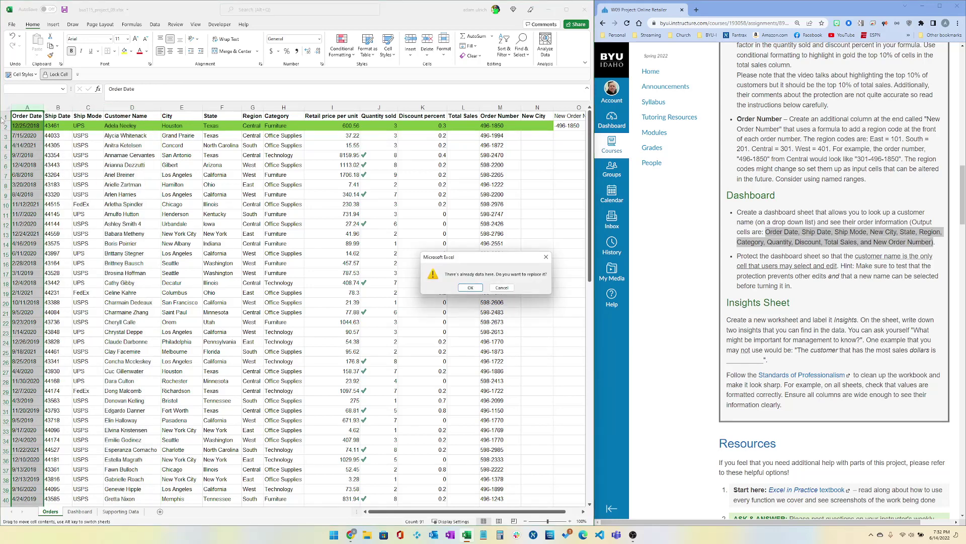
{"action": "left_click", "coordinate": [511, 289]}
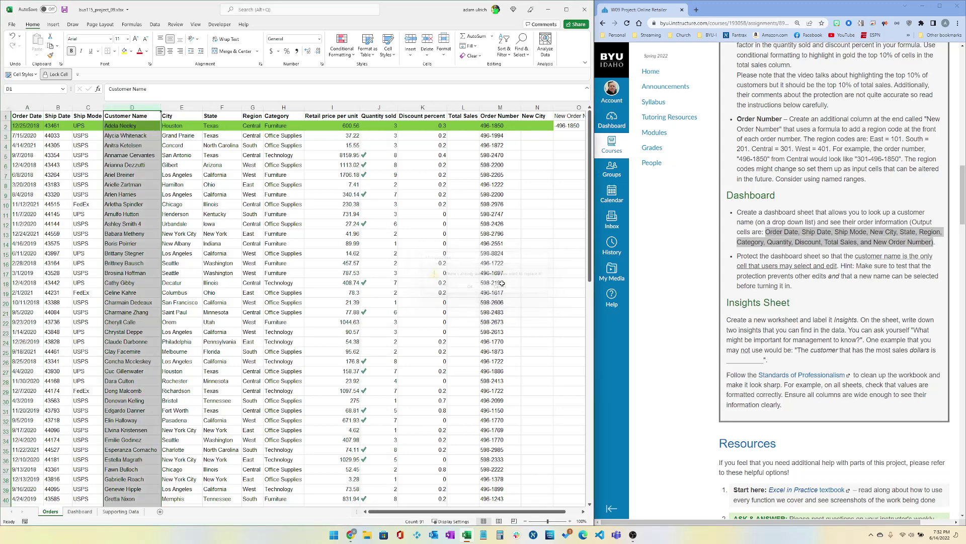
Move Customer Name before column A with Insert Cut Cells, then undo and cancel the cut
{"action": "right_click", "coordinate": [139, 108]}
{"action": "left_click", "coordinate": [166, 126]}
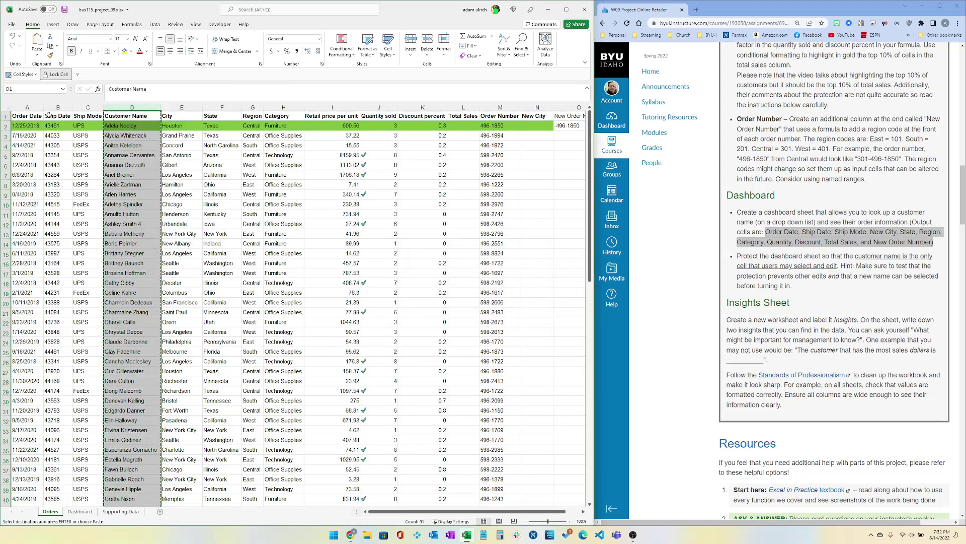
{"action": "right_click", "coordinate": [28, 108]}
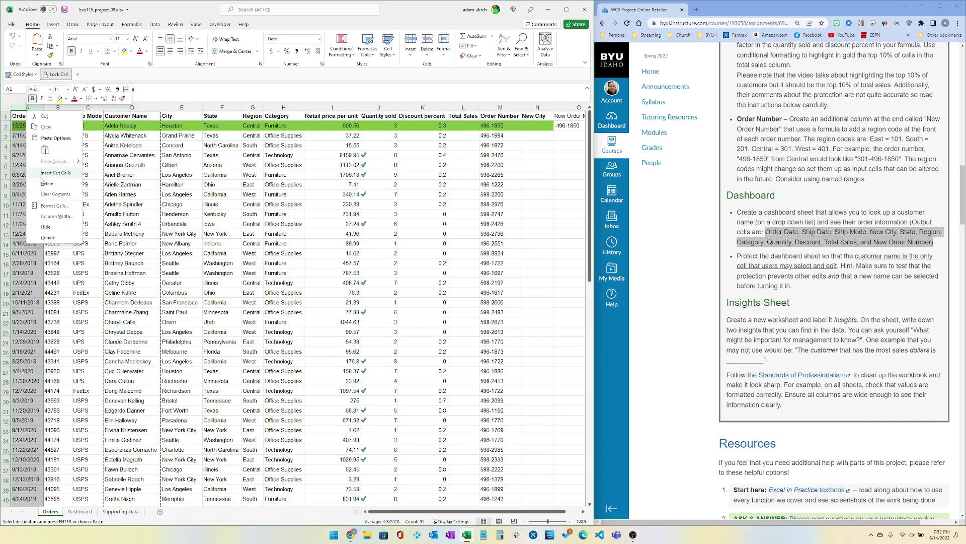
{"action": "left_click", "coordinate": [41, 172]}
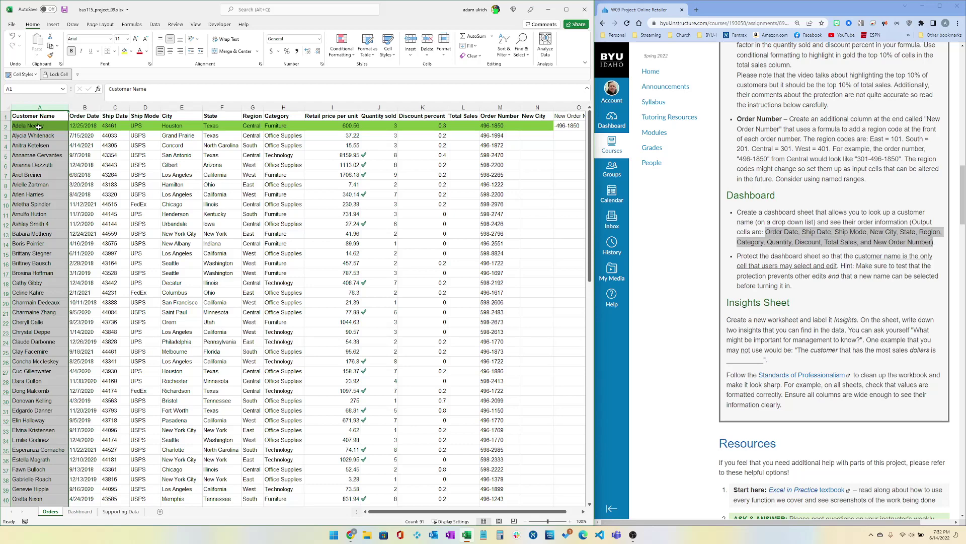
{"action": "key", "text": "ctrl+z"}
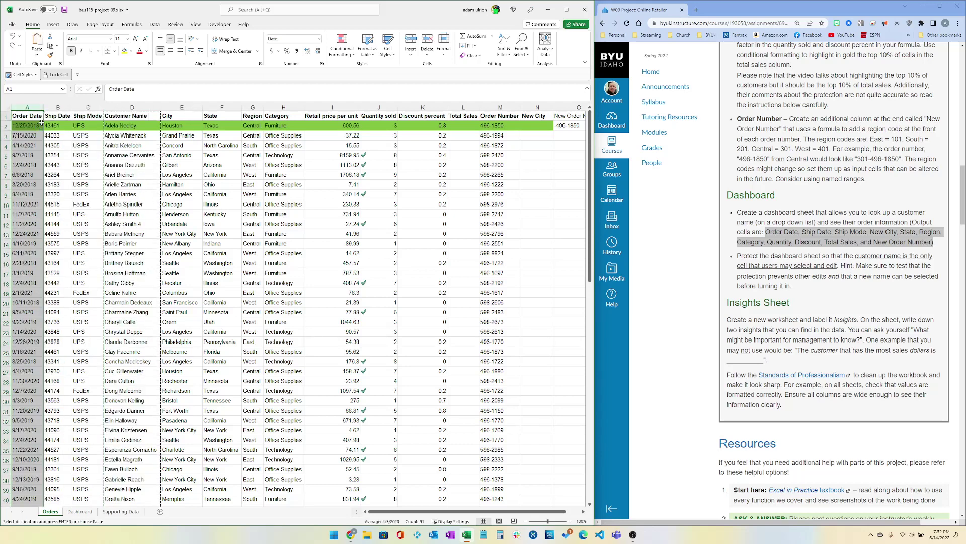
{"action": "left_click", "coordinate": [139, 144]}
{"action": "key", "text": "Escape"}
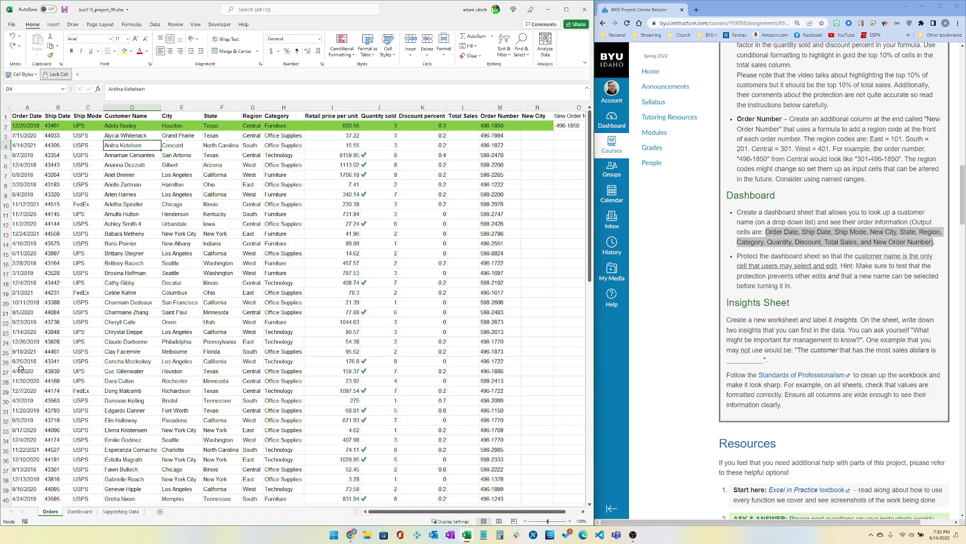
{"action": "left_click", "coordinate": [86, 512]}
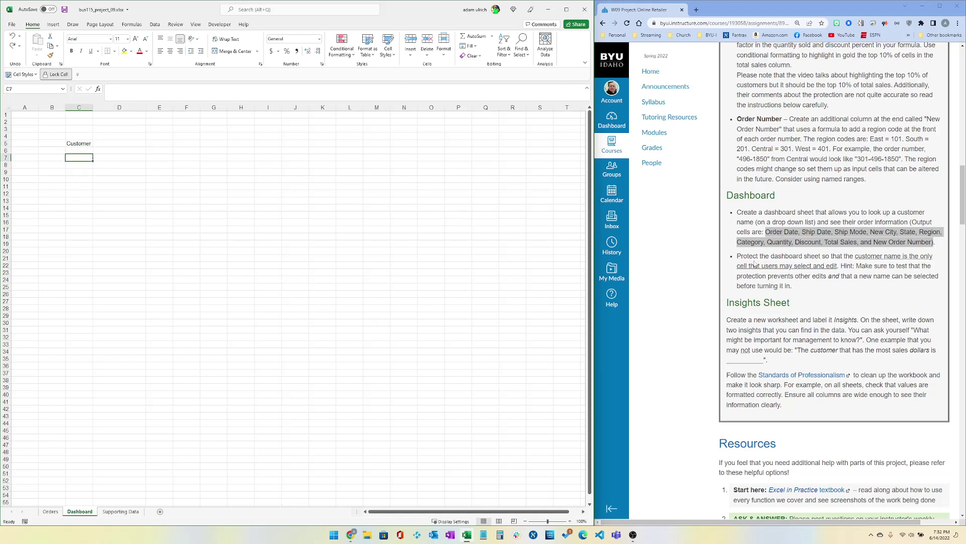
{"action": "left_click", "coordinate": [766, 242]}
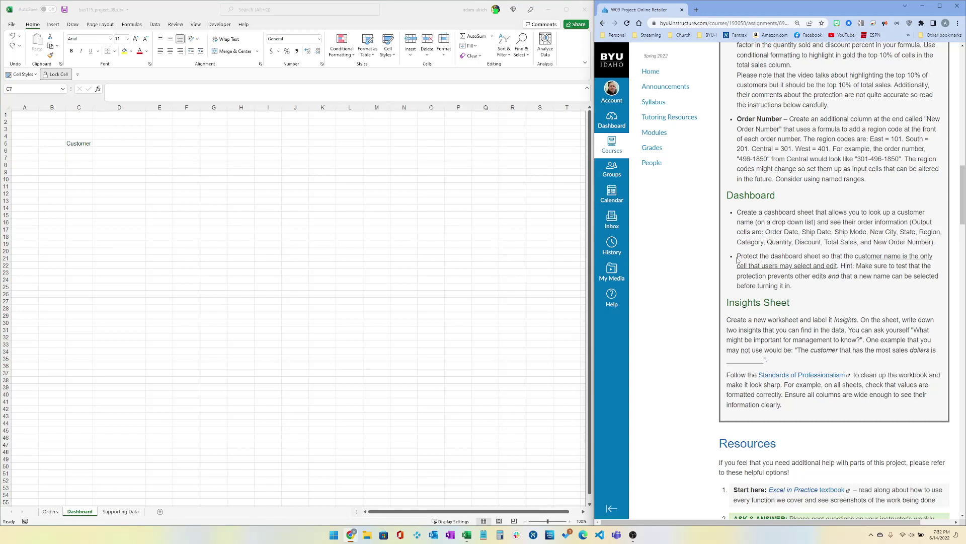
{"action": "left_click_drag", "start_coordinate": [737, 260], "coordinate": [854, 285]}
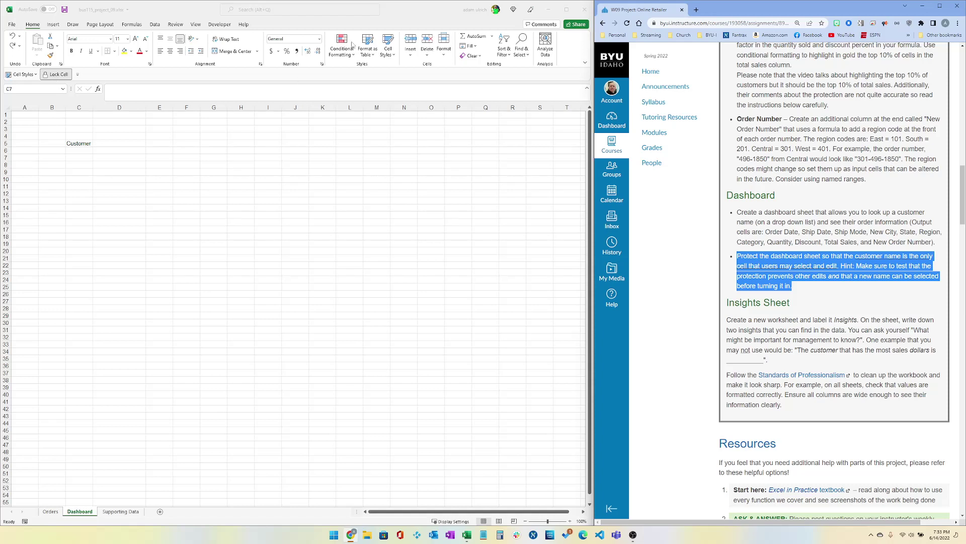
{"action": "left_click", "coordinate": [198, 25]}
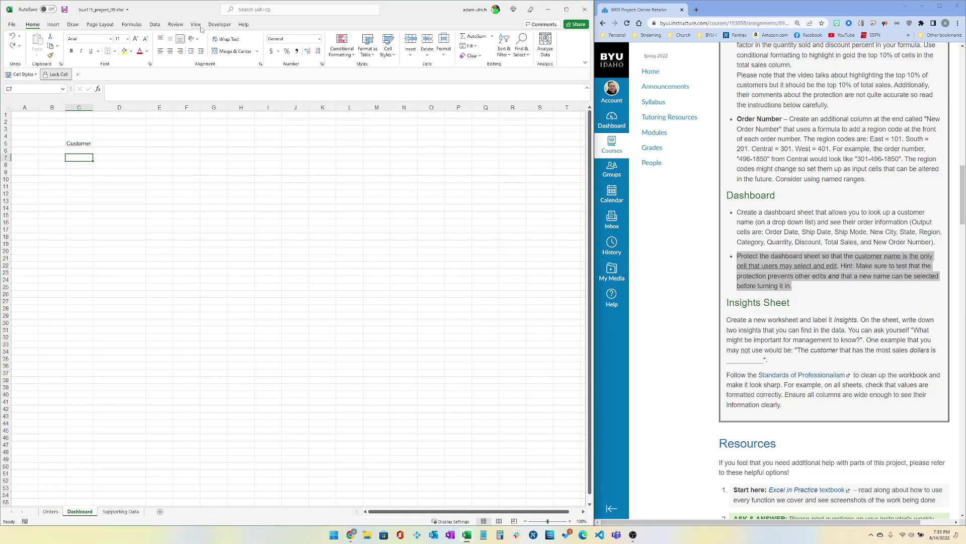
{"action": "left_click", "coordinate": [174, 25]}
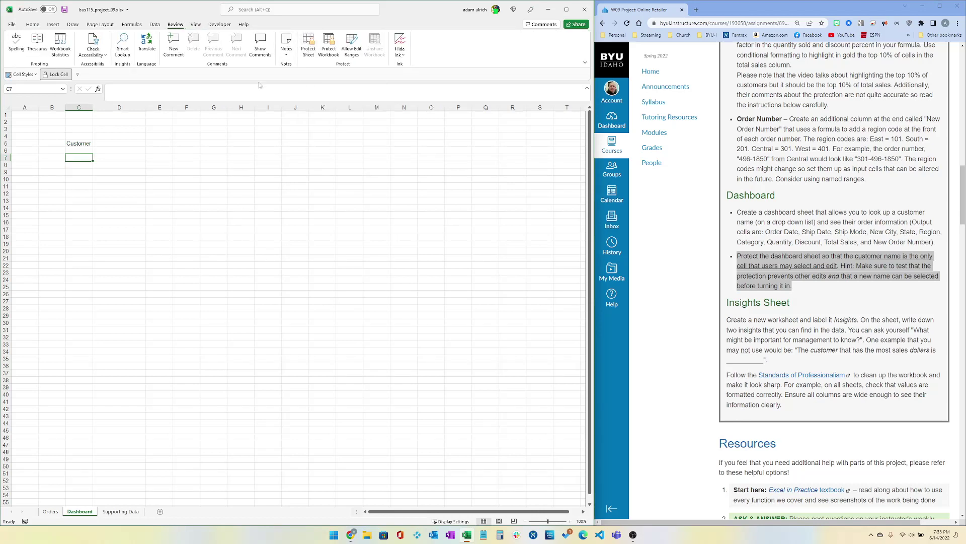
{"action": "left_click", "coordinate": [308, 46]}
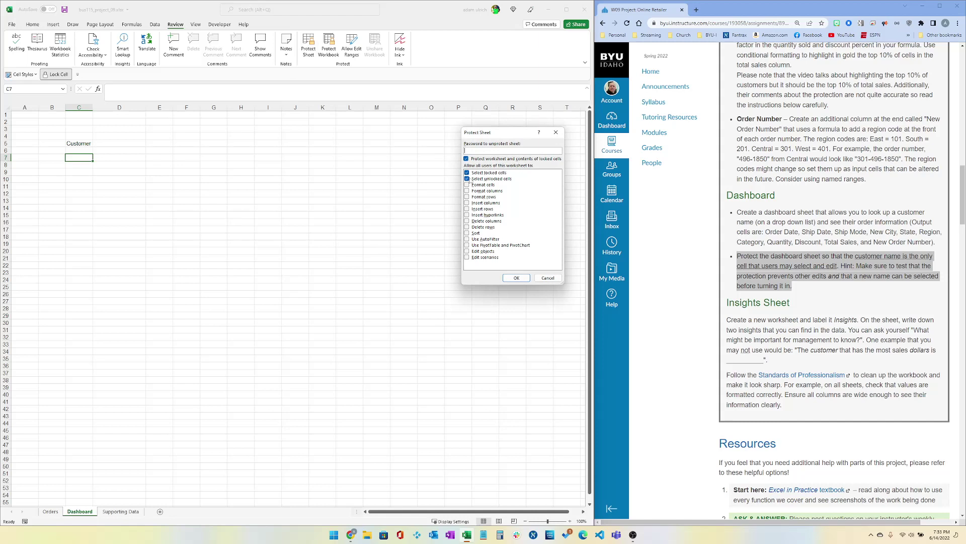
{"action": "left_click", "coordinate": [466, 172]}
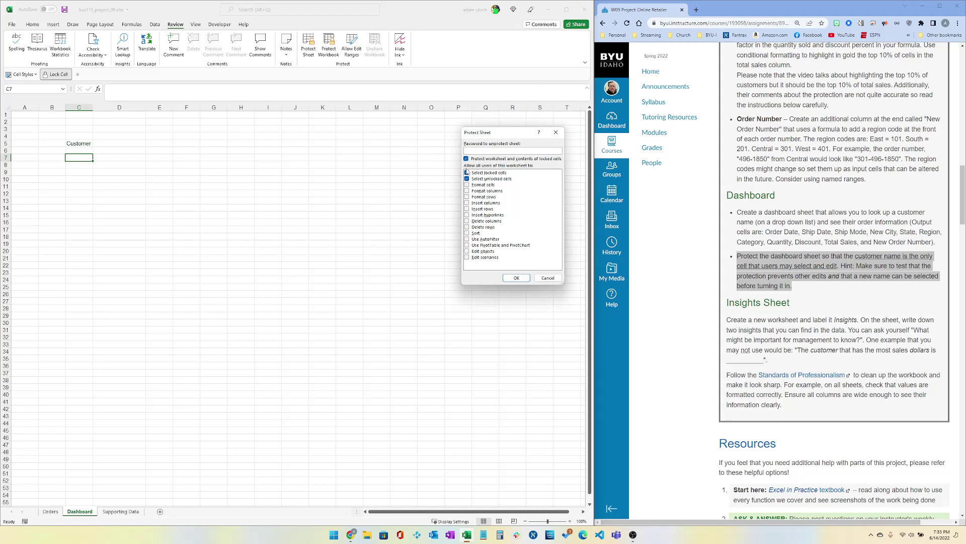
{"action": "left_click", "coordinate": [547, 278]}
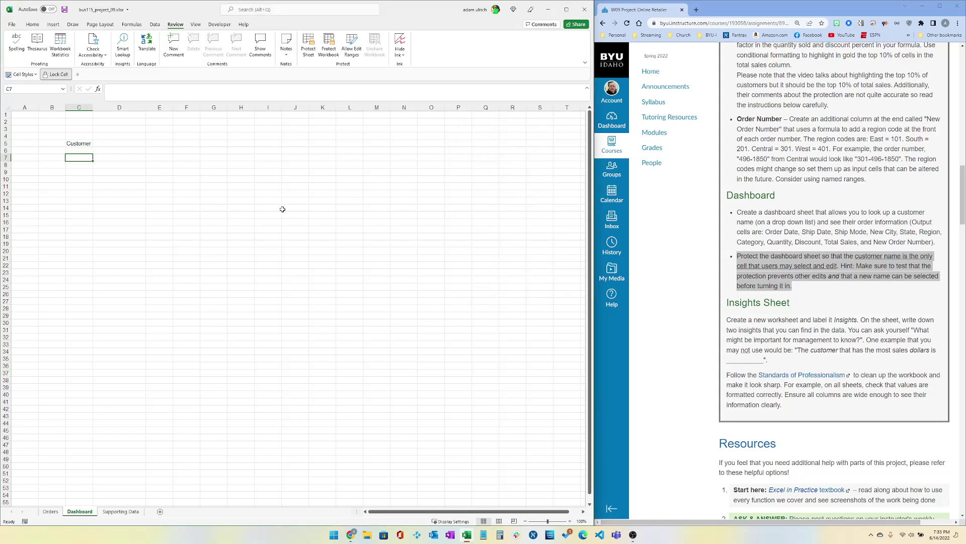
Select the entire order data range on the Orders sheet
{"action": "left_click", "coordinate": [51, 511]}
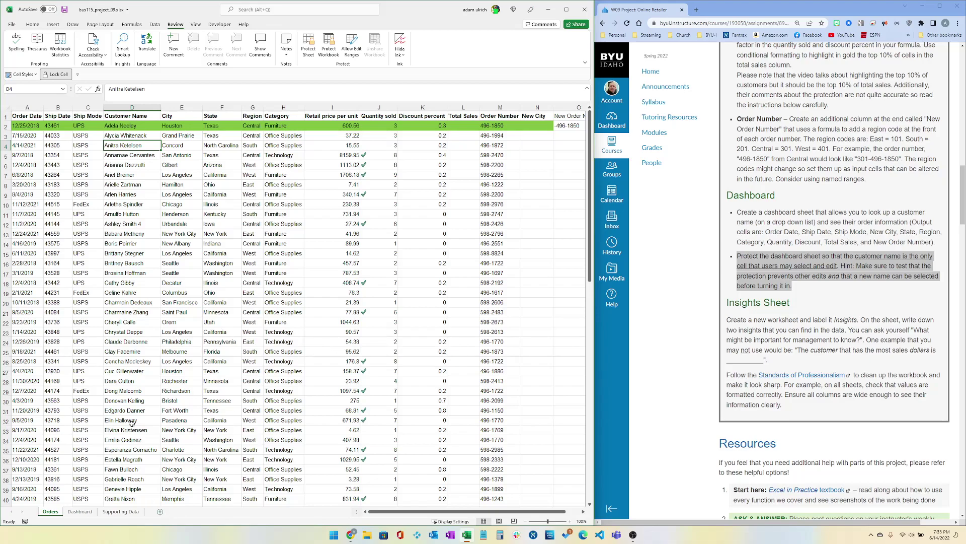
{"action": "scroll", "coordinate": [133, 421], "scroll_direction": "down", "scroll_amount": 1}
{"action": "scroll", "coordinate": [121, 378], "scroll_direction": "up", "scroll_amount": 1}
{"action": "scroll", "coordinate": [169, 410], "scroll_direction": "down", "scroll_amount": 4}
{"action": "left_click", "coordinate": [119, 342]}
{"action": "scroll", "coordinate": [120, 342], "scroll_direction": "up", "scroll_amount": 4}
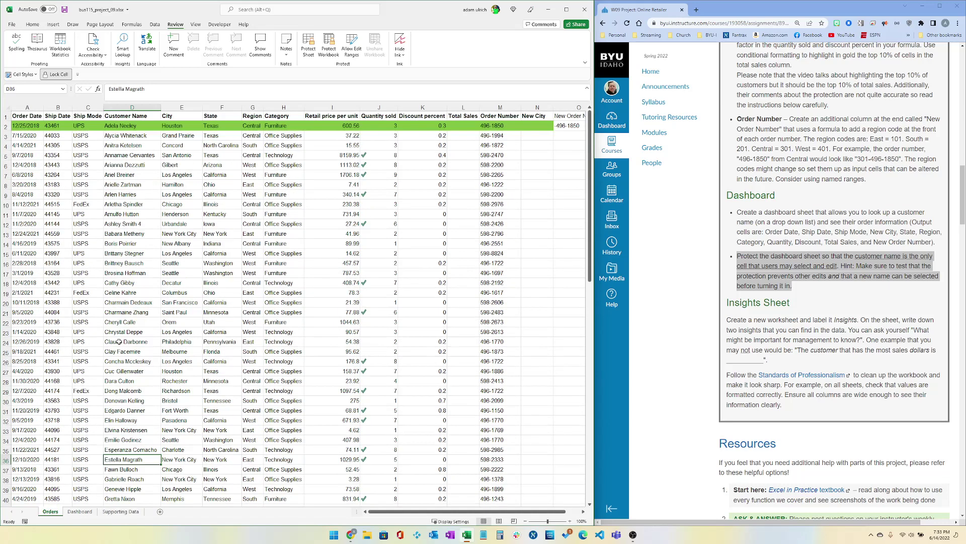
{"action": "key", "text": "ctrl+a"}
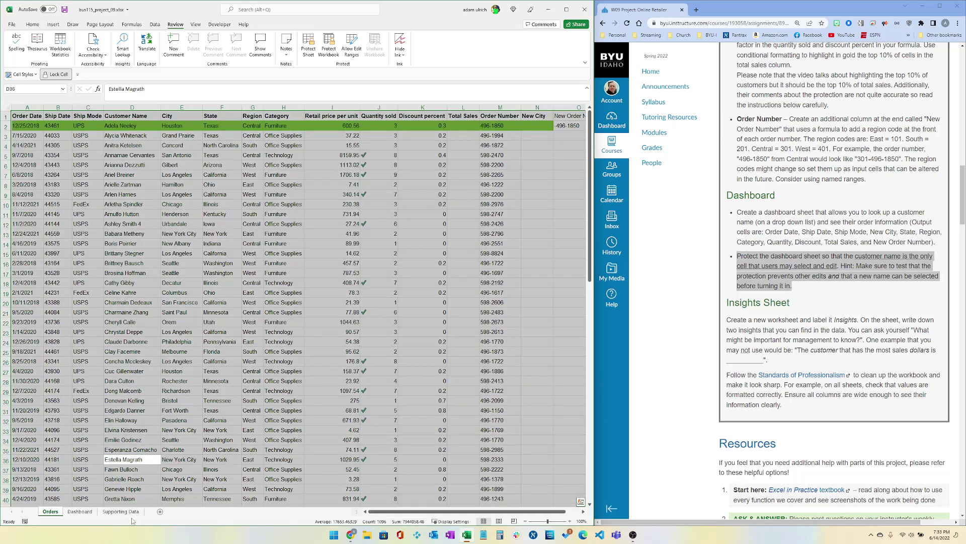
Insert a PivotTable from the Orders data range on a new worksheet
{"action": "left_click", "coordinate": [32, 25]}
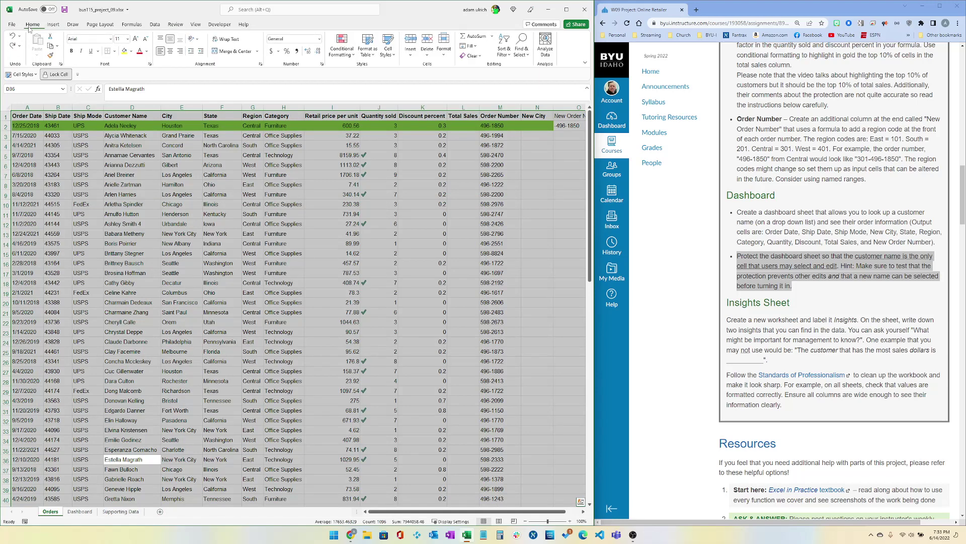
{"action": "left_click", "coordinate": [53, 24]}
{"action": "left_click", "coordinate": [16, 54]}
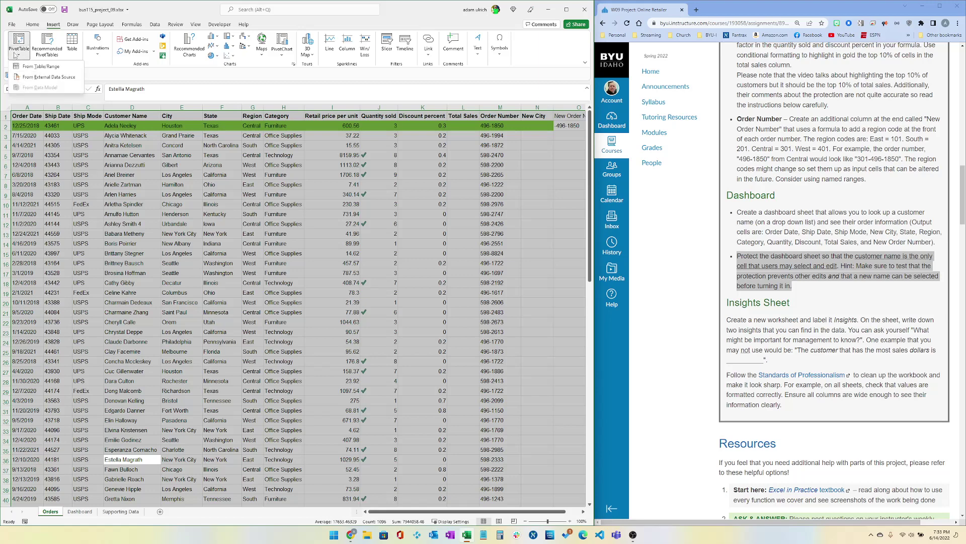
{"action": "left_click", "coordinate": [40, 66]}
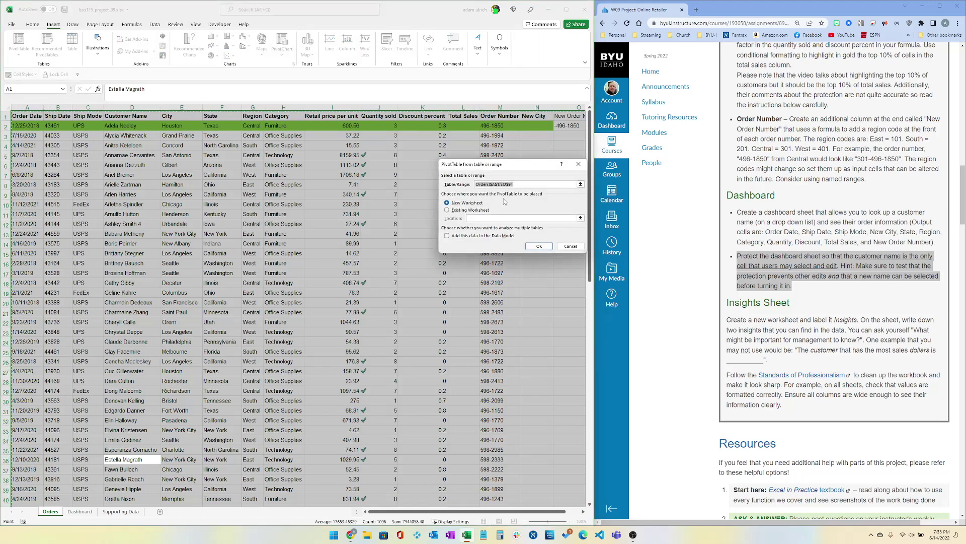
{"action": "left_click", "coordinate": [538, 247]}
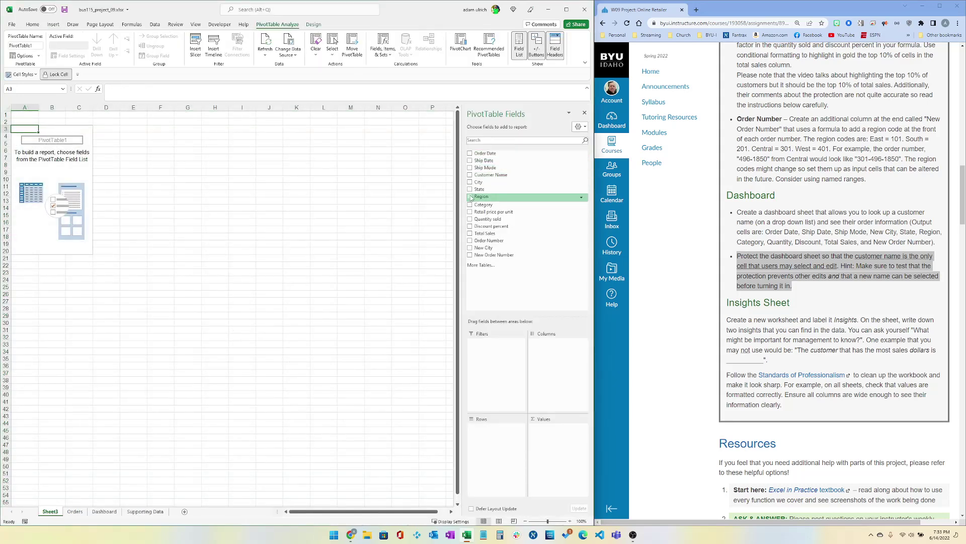
Try pivot layouts with Region, City, Total Sales and Quantity sold, moving Region into rows
{"action": "left_click_drag", "start_coordinate": [471, 198], "coordinate": [555, 349]}
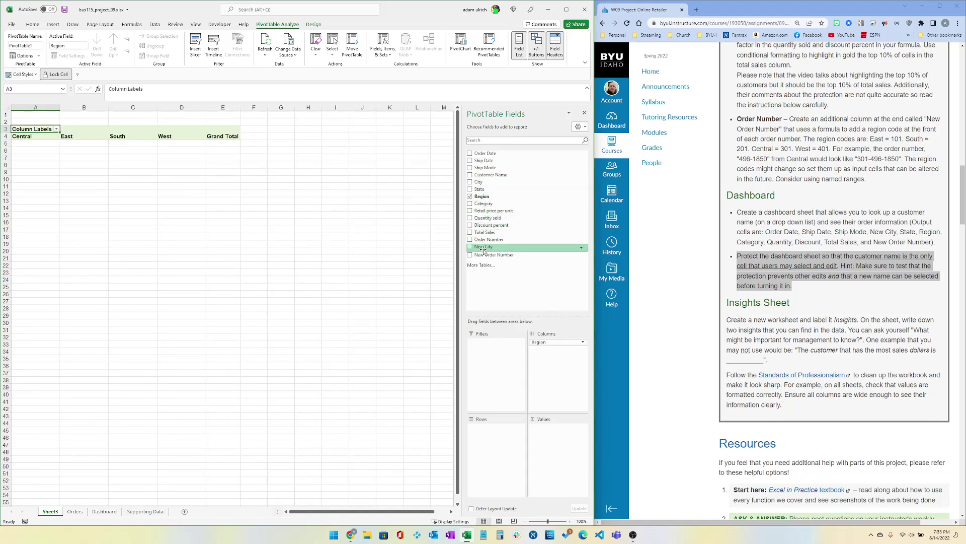
{"action": "left_click_drag", "start_coordinate": [485, 232], "coordinate": [545, 428]}
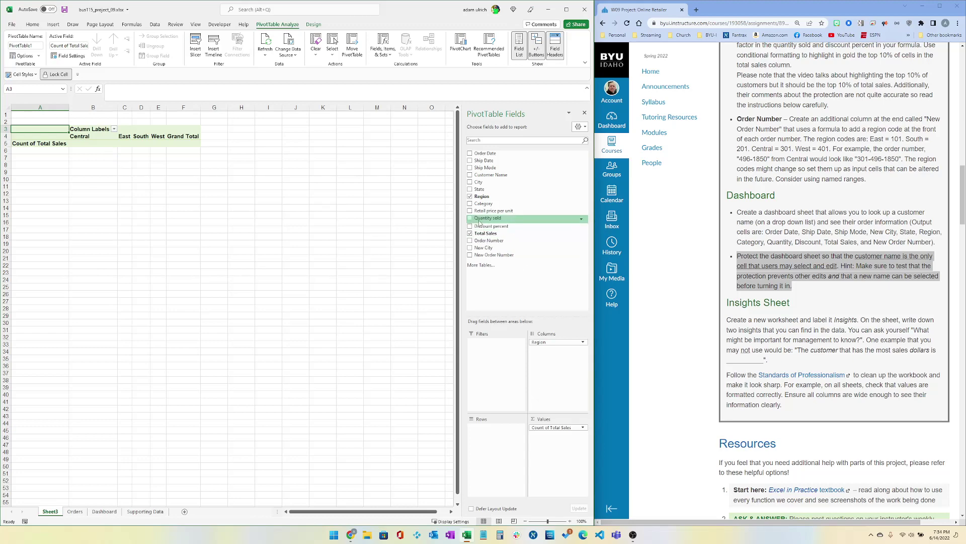
{"action": "left_click_drag", "start_coordinate": [479, 222], "coordinate": [556, 427]}
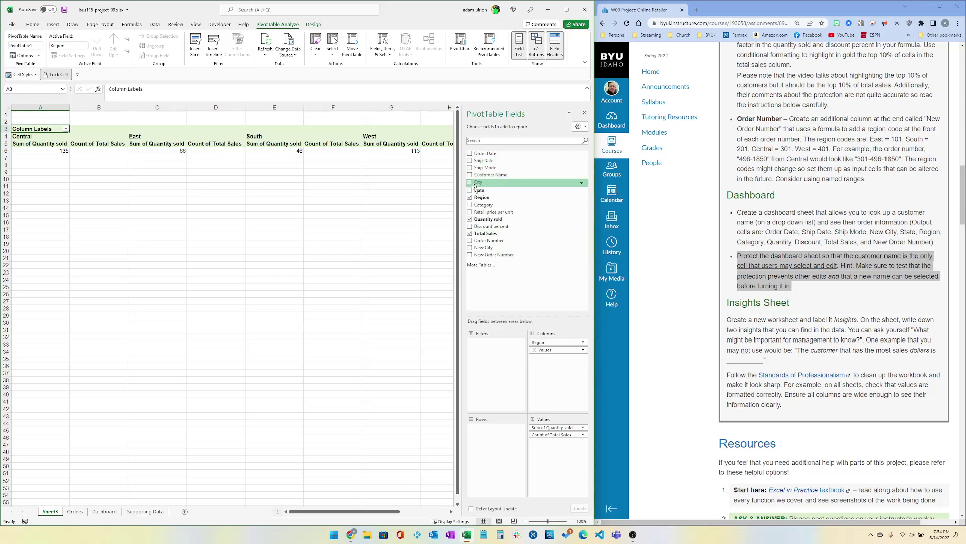
{"action": "left_click", "coordinate": [470, 182]}
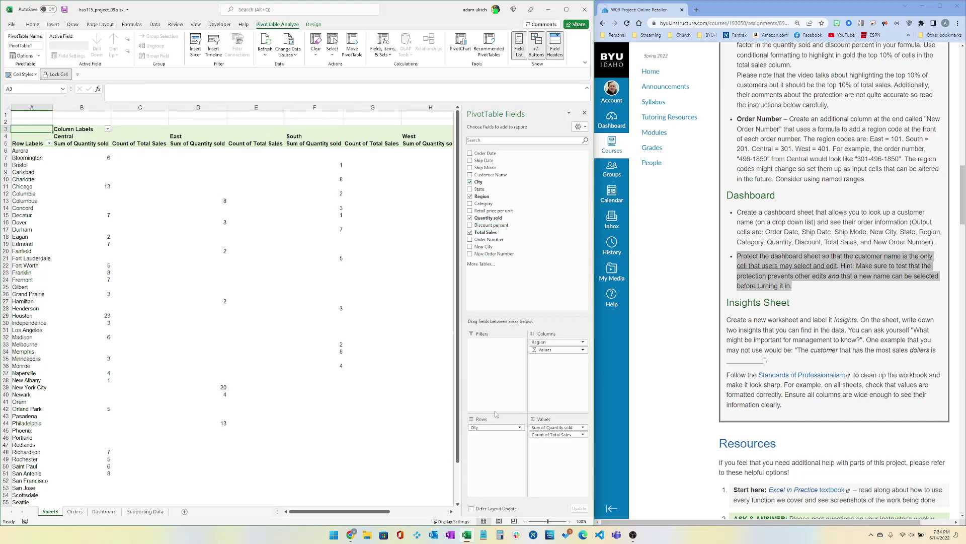
{"action": "left_click_drag", "start_coordinate": [546, 345], "coordinate": [520, 295]}
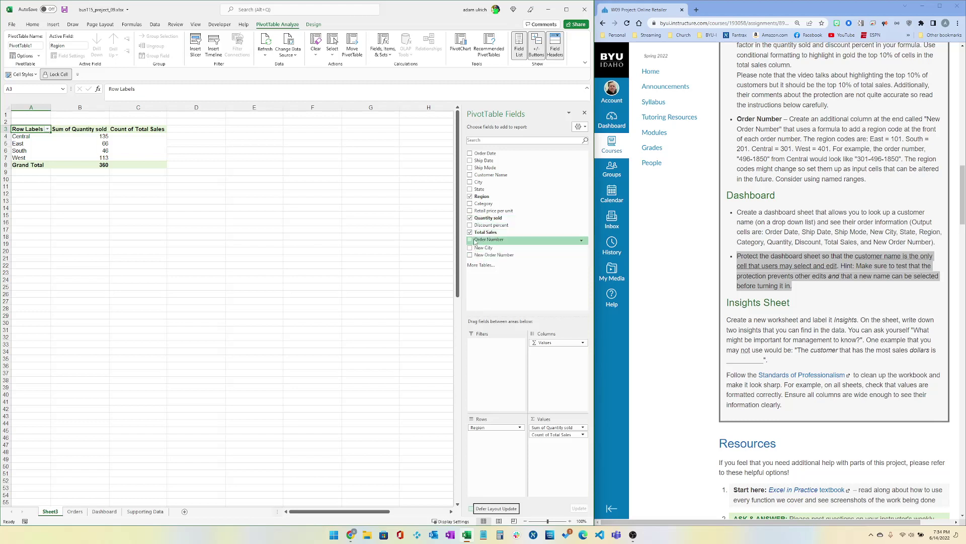
Put Category in columns, drop other values, and show Sum of Quantity sold
{"action": "left_click", "coordinate": [470, 203]}
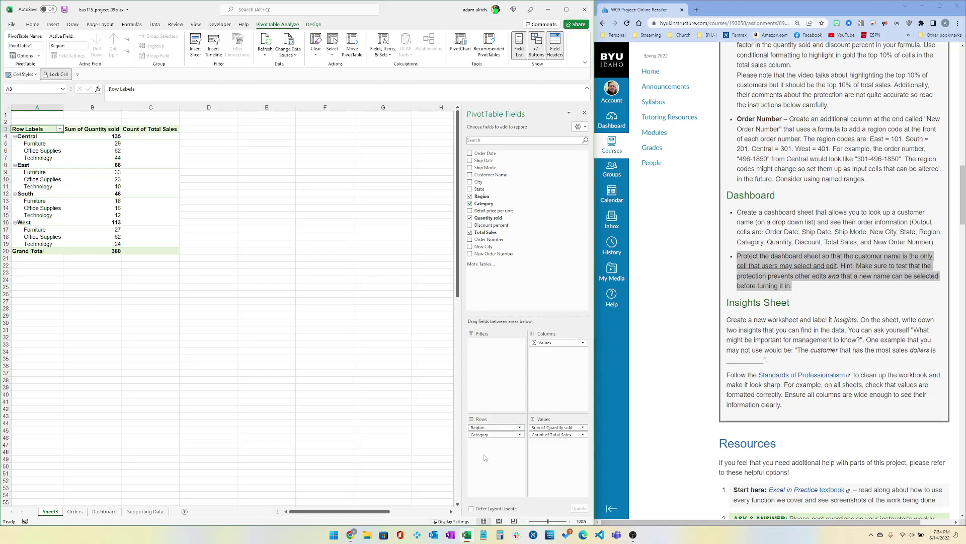
{"action": "left_click_drag", "start_coordinate": [484, 435], "coordinate": [558, 350]}
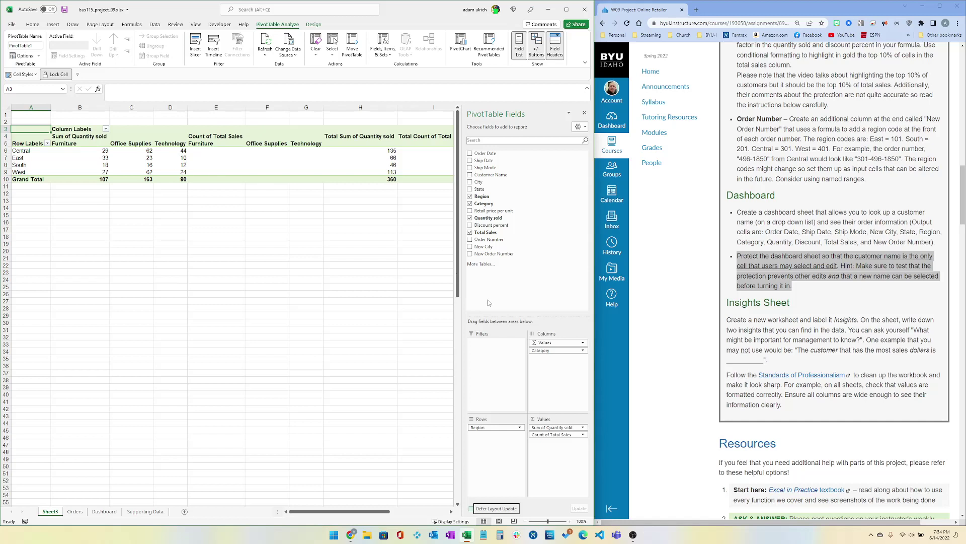
{"action": "left_click_drag", "start_coordinate": [545, 342], "coordinate": [516, 298]}
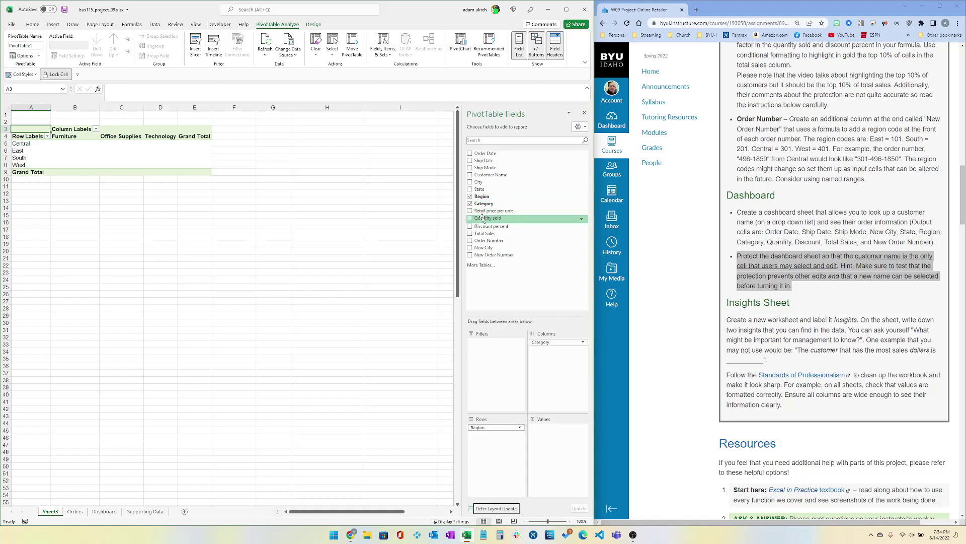
{"action": "left_click_drag", "start_coordinate": [485, 219], "coordinate": [551, 427]}
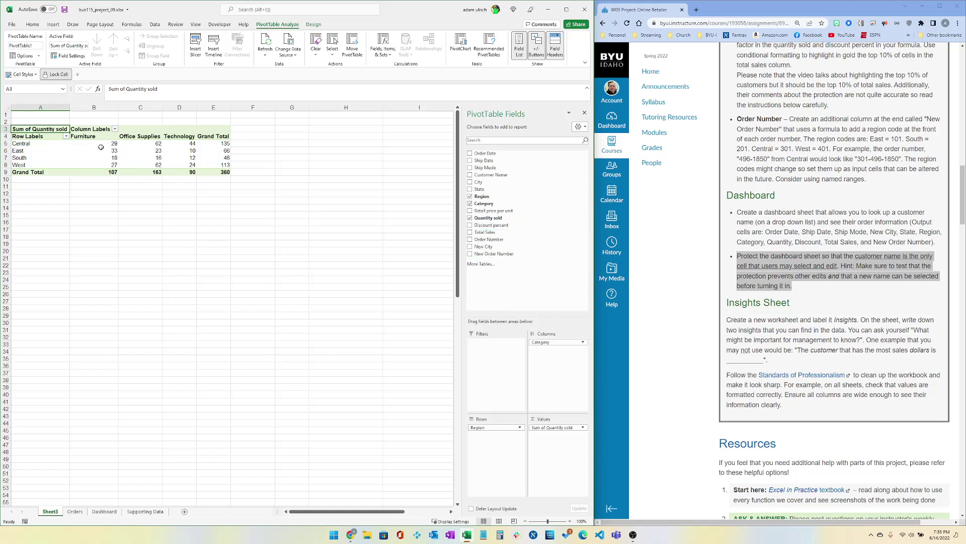
Check pivot quantities: Central Office Supplies 62, South Furniture 18, Central Technology 44
{"action": "left_click", "coordinate": [140, 145]}
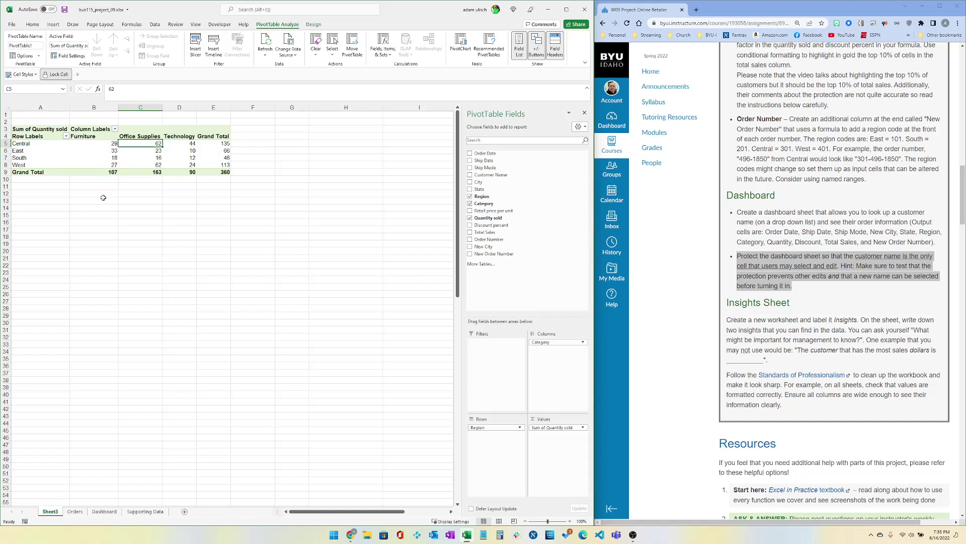
{"action": "left_click", "coordinate": [103, 158]}
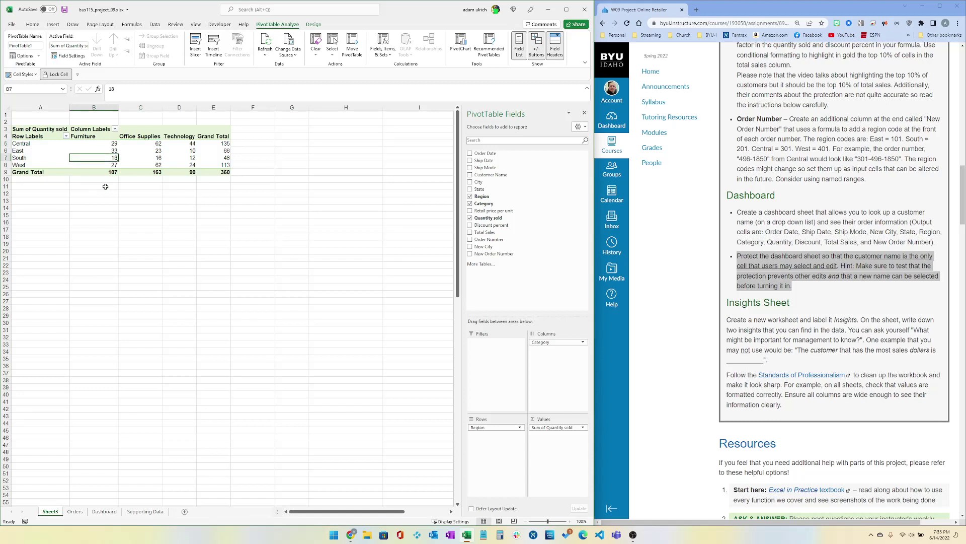
{"action": "left_click", "coordinate": [184, 144]}
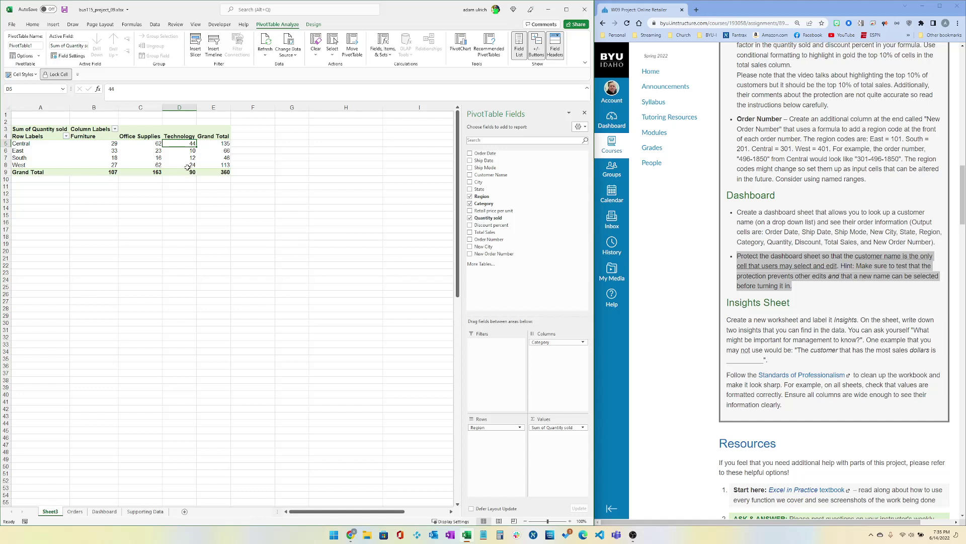
{"action": "mouse_move", "coordinate": [186, 166]}
Scroll the assignment page down to the rubric and show the Orders sheet
{"action": "scroll", "coordinate": [753, 354], "scroll_direction": "down", "scroll_amount": 2}
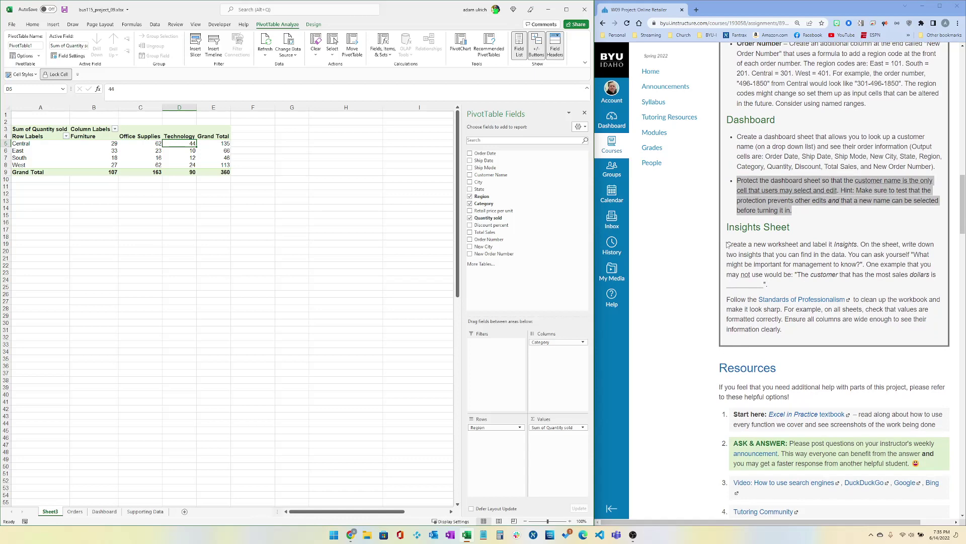
{"action": "scroll", "coordinate": [740, 226], "scroll_direction": "down", "scroll_amount": 3}
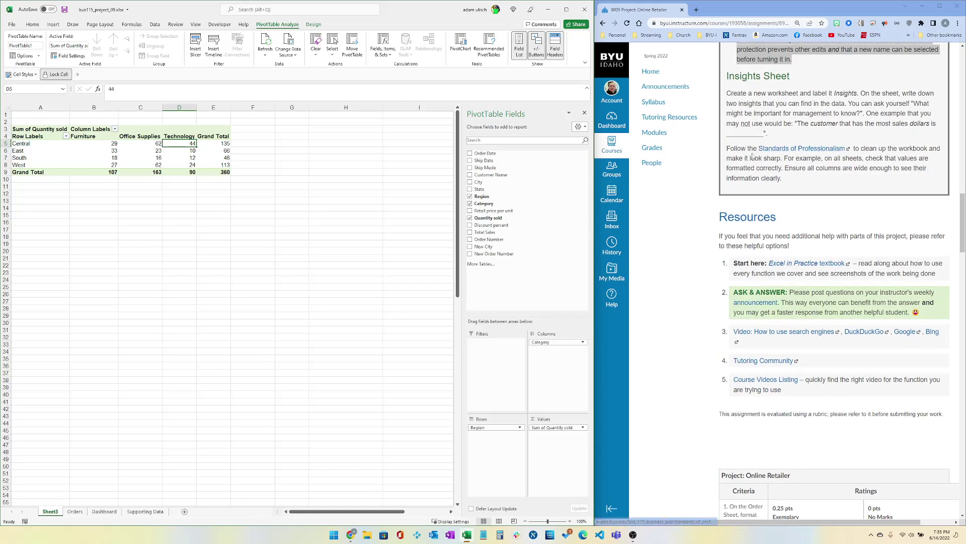
{"action": "scroll", "coordinate": [754, 157], "scroll_direction": "down", "scroll_amount": 7}
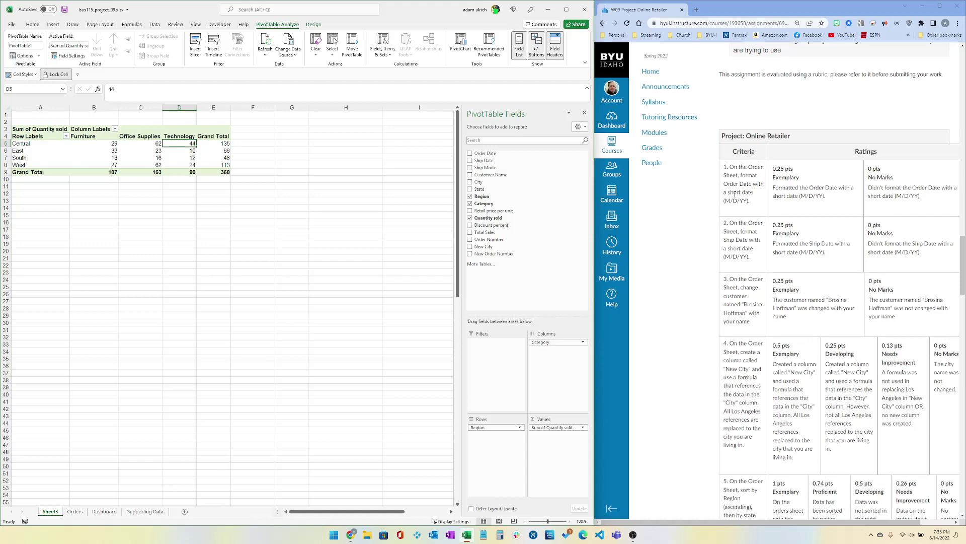
{"action": "scroll", "coordinate": [735, 193], "scroll_direction": "down", "scroll_amount": 2}
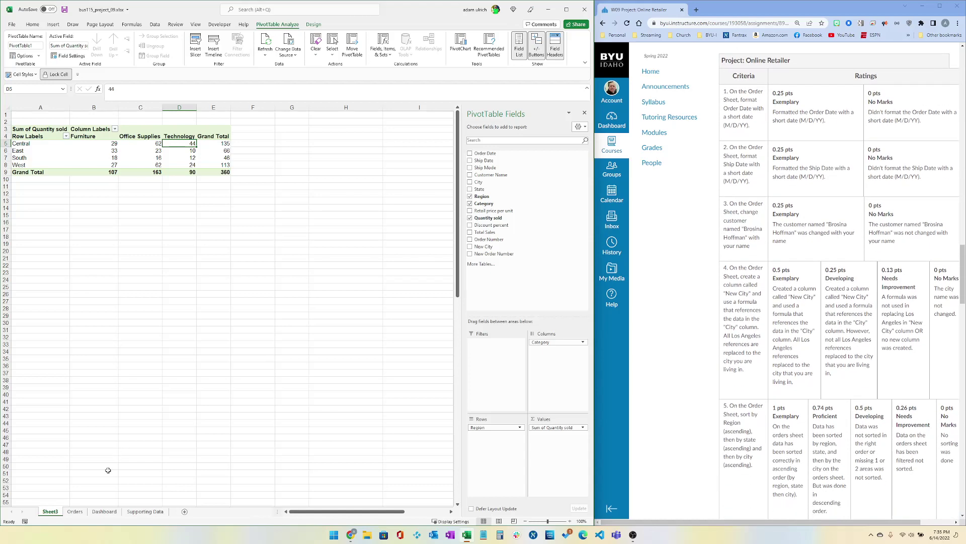
{"action": "left_click", "coordinate": [76, 511]}
{"action": "left_click", "coordinate": [40, 145]}
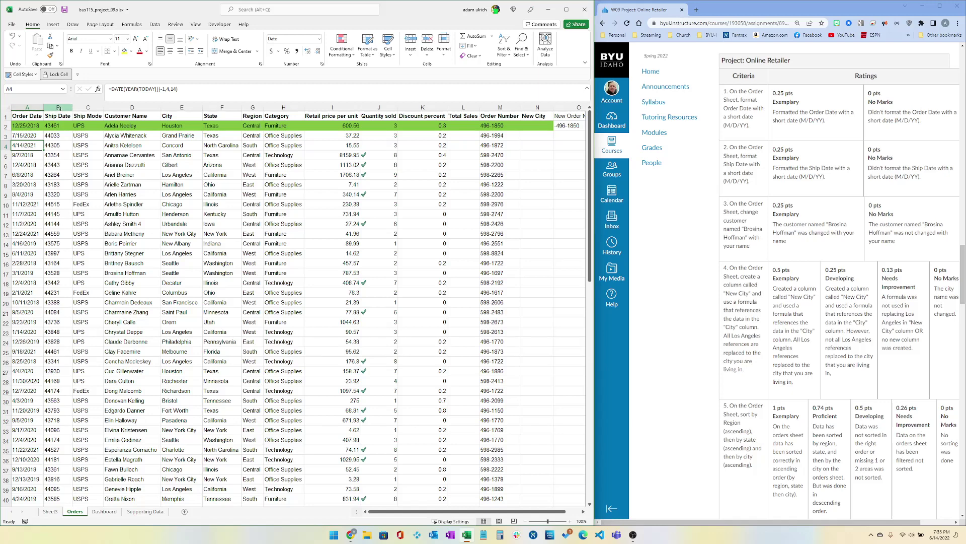
Read rubric criterion 3, the order-sorting criterion 5, and the Technology row-highlighting criterion
{"action": "scroll", "coordinate": [740, 160], "scroll_direction": "down", "scroll_amount": 2}
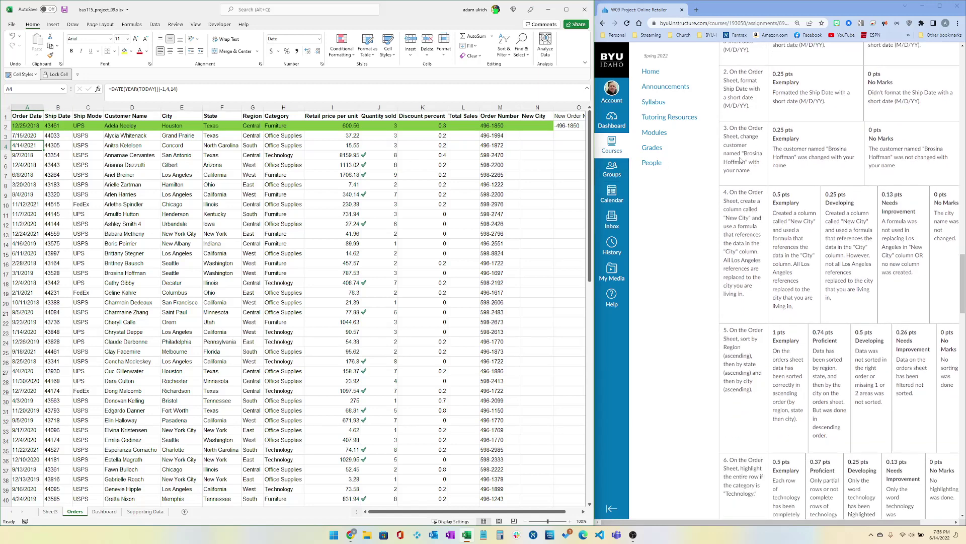
{"action": "left_click_drag", "start_coordinate": [735, 128], "coordinate": [753, 155]}
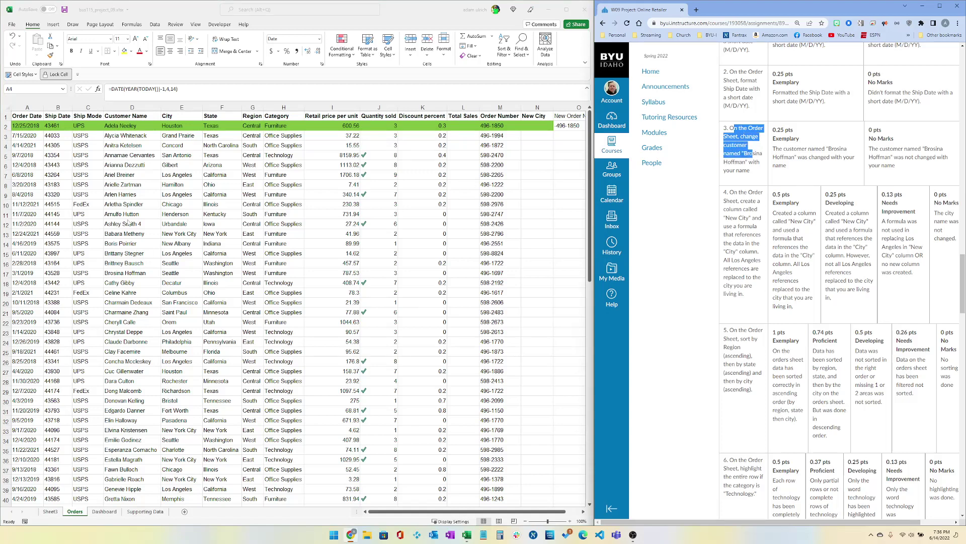
{"action": "left_click", "coordinate": [140, 275]}
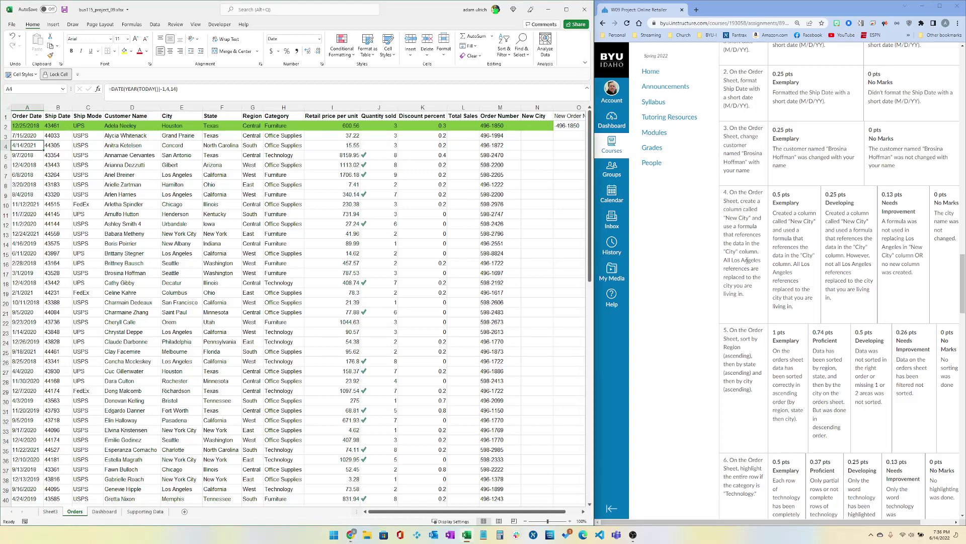
{"action": "scroll", "coordinate": [747, 260], "scroll_direction": "down", "scroll_amount": 3}
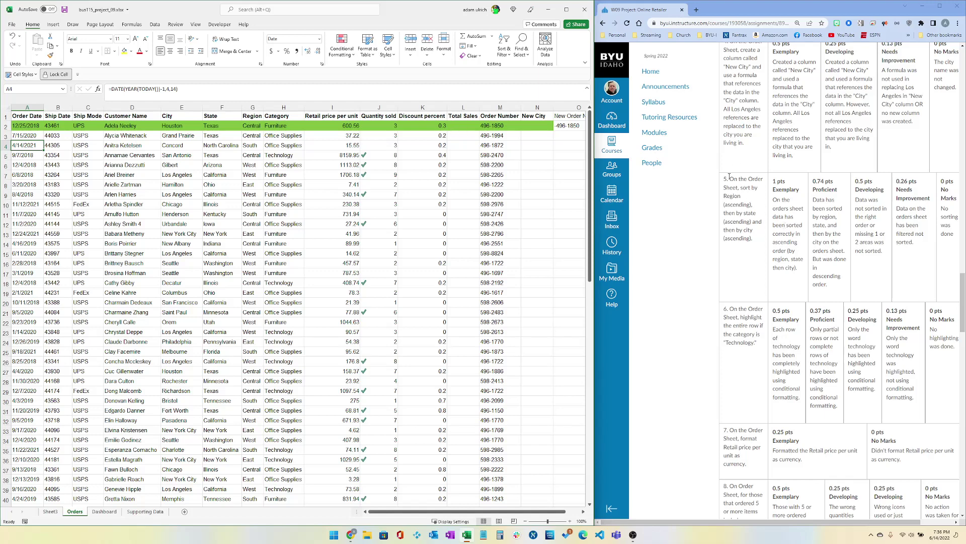
{"action": "left_click_drag", "start_coordinate": [729, 176], "coordinate": [755, 248]}
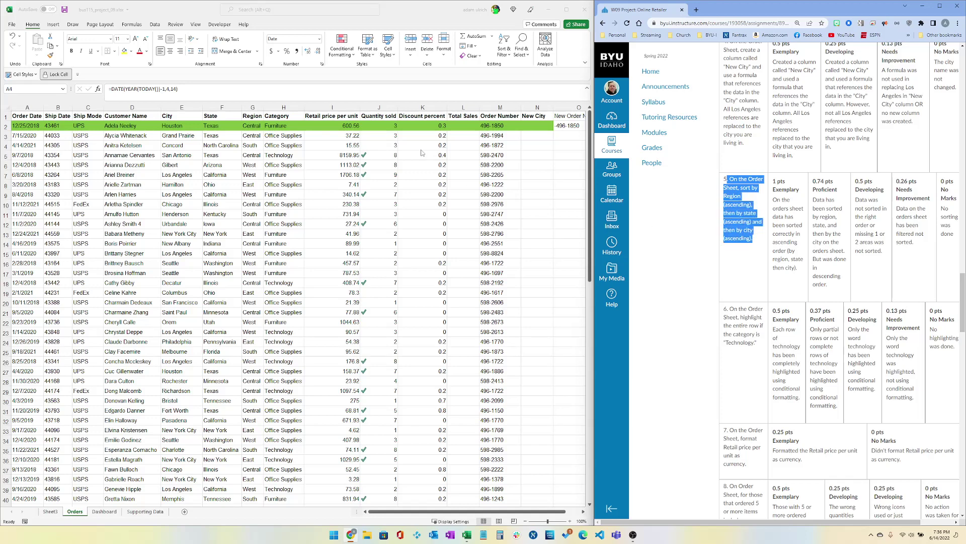
{"action": "scroll", "coordinate": [704, 264], "scroll_direction": "down", "scroll_amount": 3}
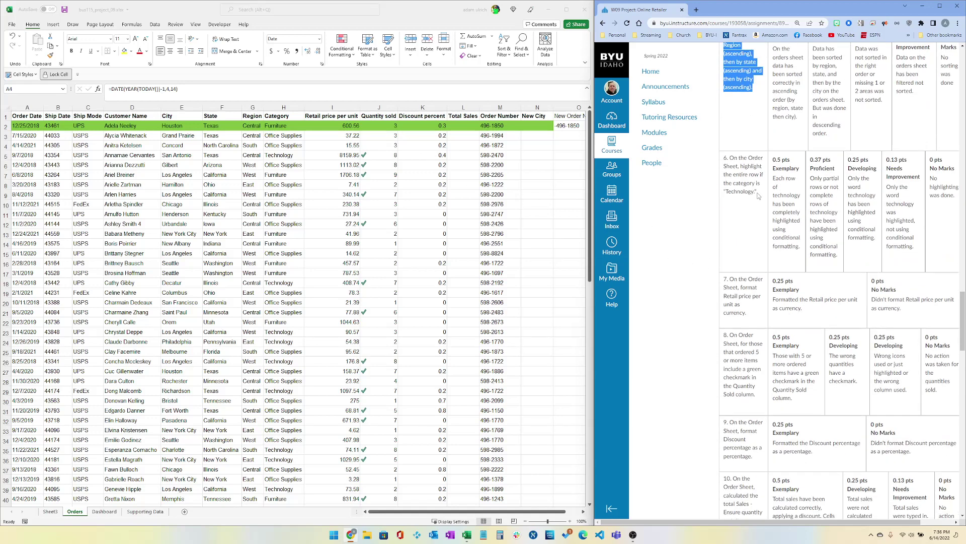
{"action": "left_click_drag", "start_coordinate": [761, 197], "coordinate": [725, 174]}
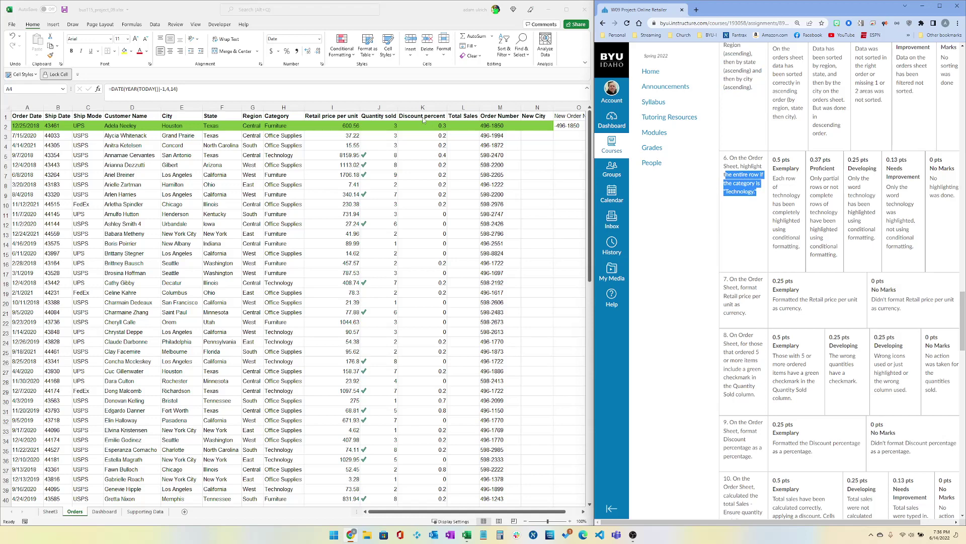
{"action": "scroll", "coordinate": [675, 250], "scroll_direction": "down", "scroll_amount": 2}
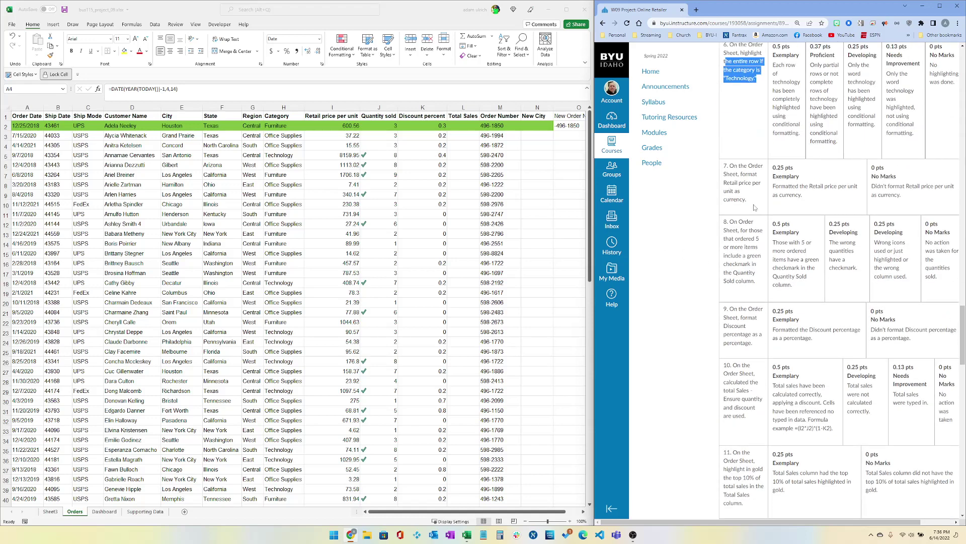
{"action": "left_click", "coordinate": [331, 109]}
{"action": "left_click", "coordinate": [332, 109]}
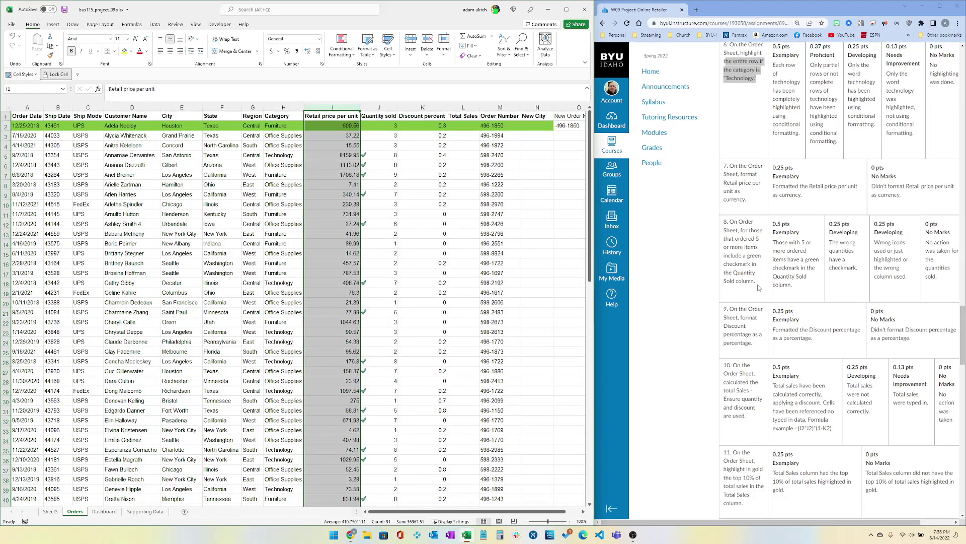
{"action": "left_click_drag", "start_coordinate": [760, 283], "coordinate": [725, 238]}
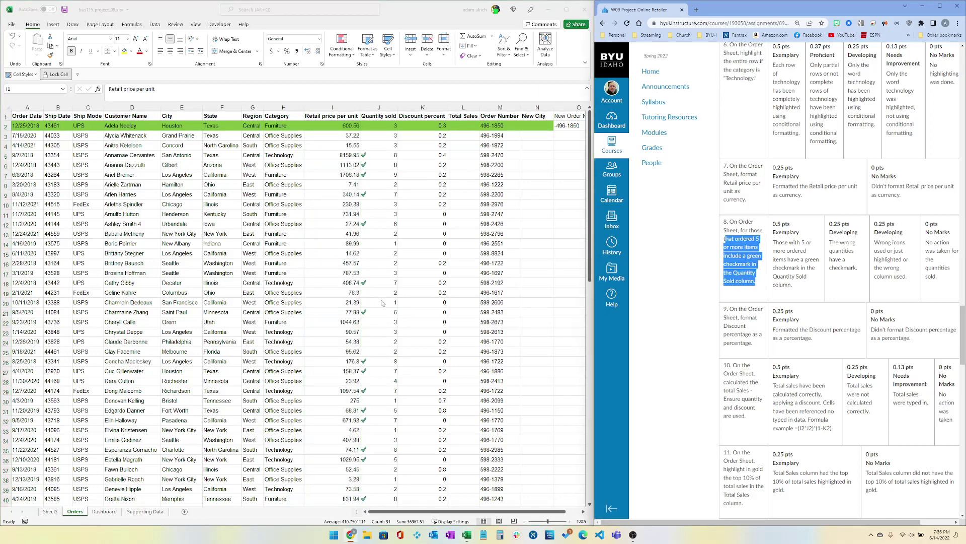
{"action": "scroll", "coordinate": [736, 296], "scroll_direction": "down", "scroll_amount": 2}
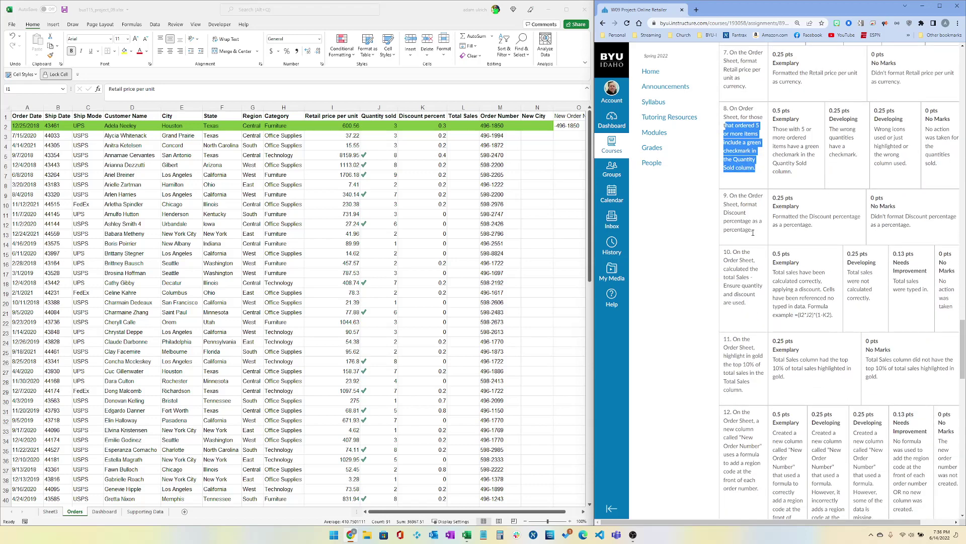
{"action": "left_click", "coordinate": [427, 109]}
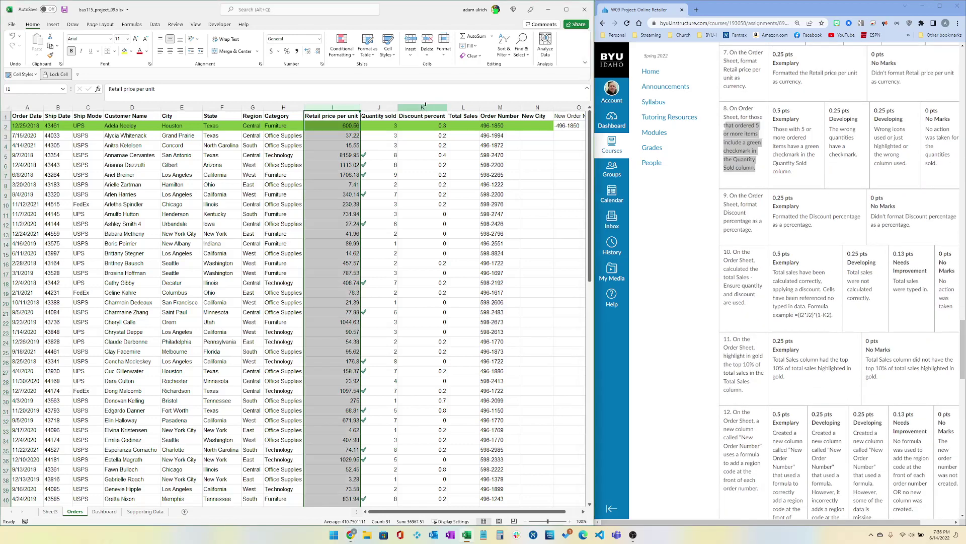
{"action": "left_click", "coordinate": [423, 107]}
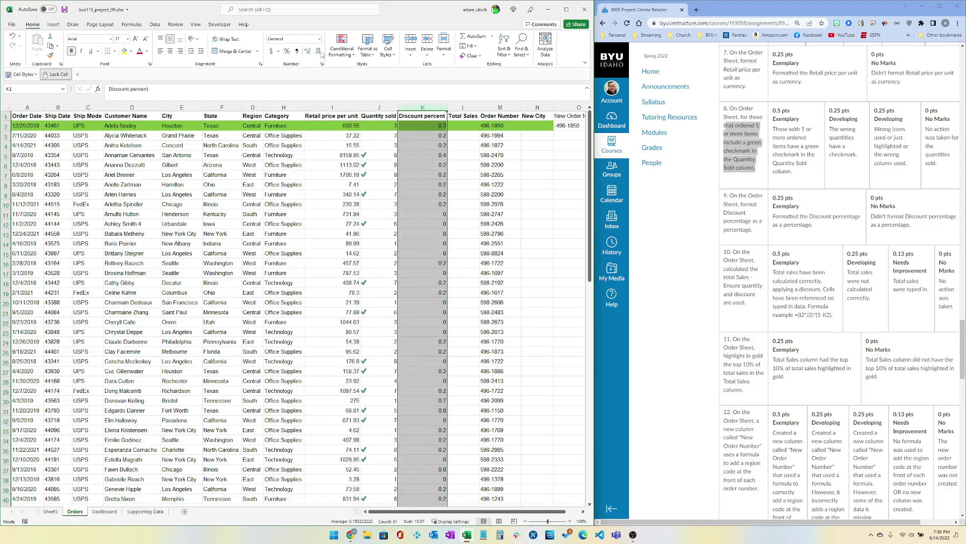
{"action": "scroll", "coordinate": [743, 287], "scroll_direction": "down", "scroll_amount": 1}
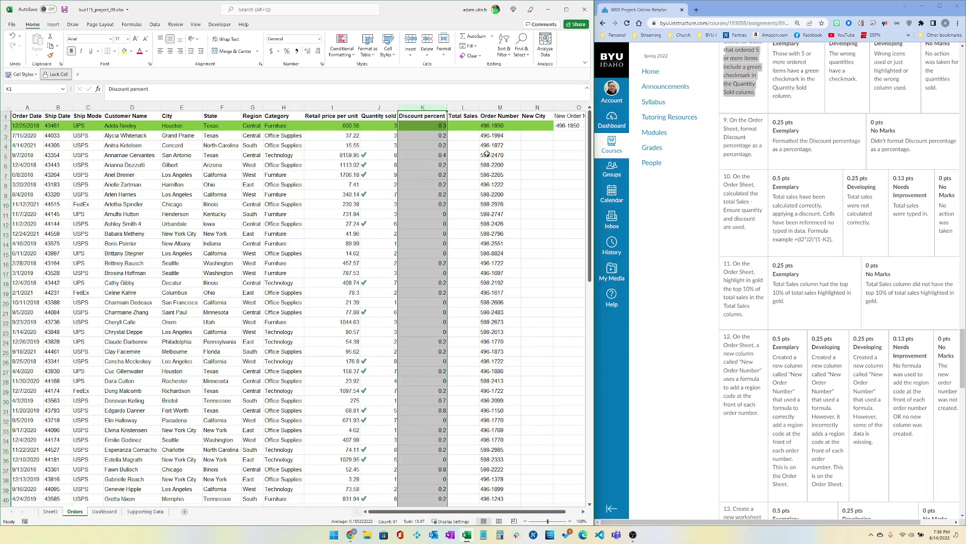
{"action": "left_click", "coordinate": [464, 112]}
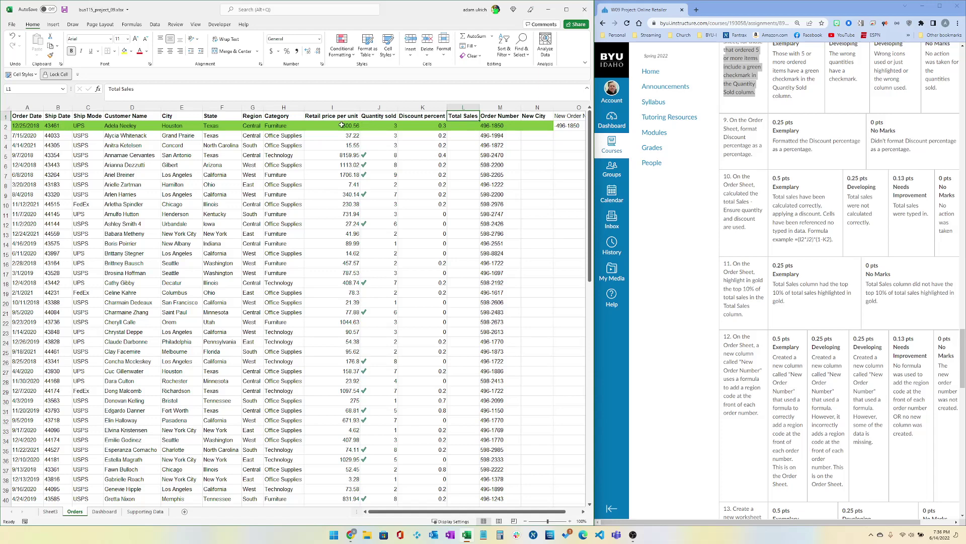
{"action": "left_click_drag", "start_coordinate": [341, 125], "coordinate": [432, 126]}
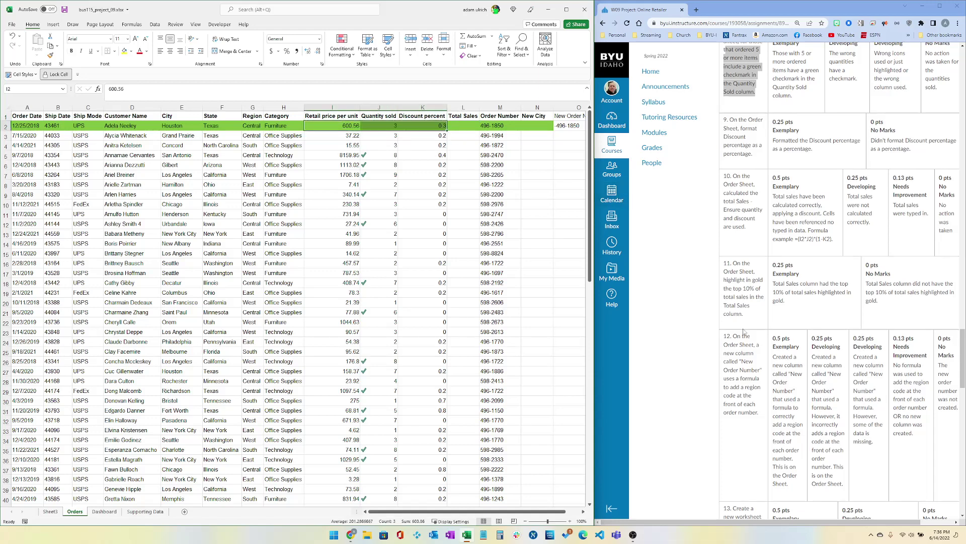
{"action": "scroll", "coordinate": [743, 330], "scroll_direction": "down", "scroll_amount": 2}
{"action": "left_click_drag", "start_coordinate": [746, 208], "coordinate": [724, 159]}
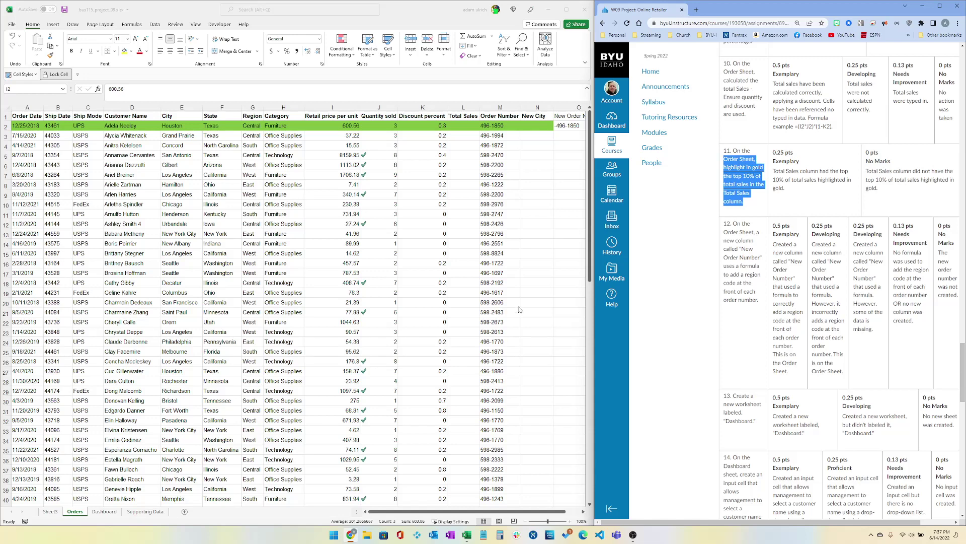
{"action": "key", "text": "alt+Tab"}
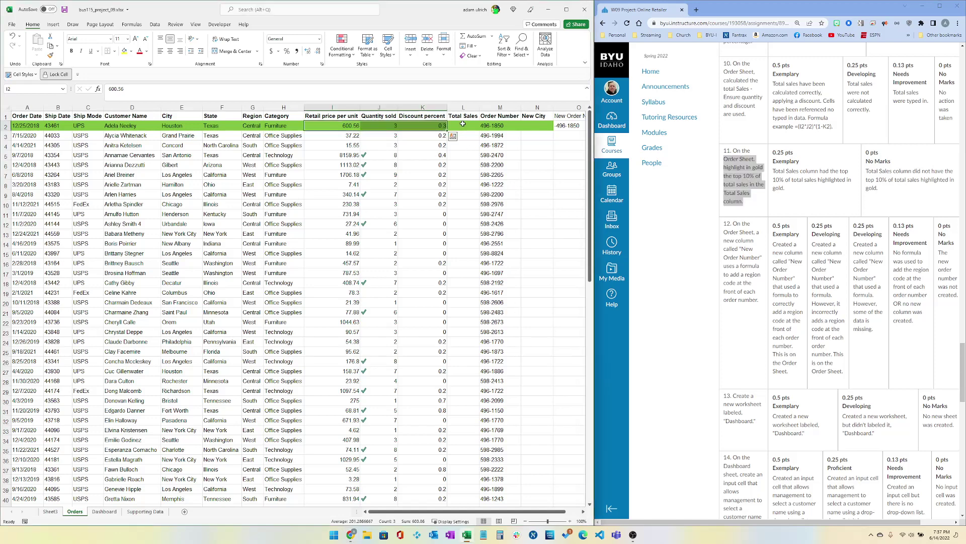
{"action": "scroll", "coordinate": [813, 328], "scroll_direction": "up", "scroll_amount": 4}
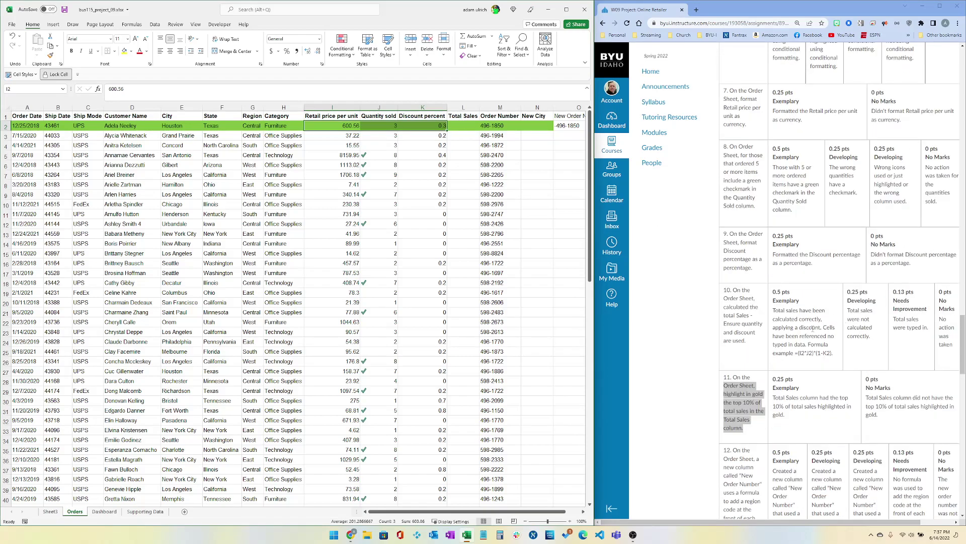
{"action": "scroll", "coordinate": [813, 328], "scroll_direction": "up", "scroll_amount": 12}
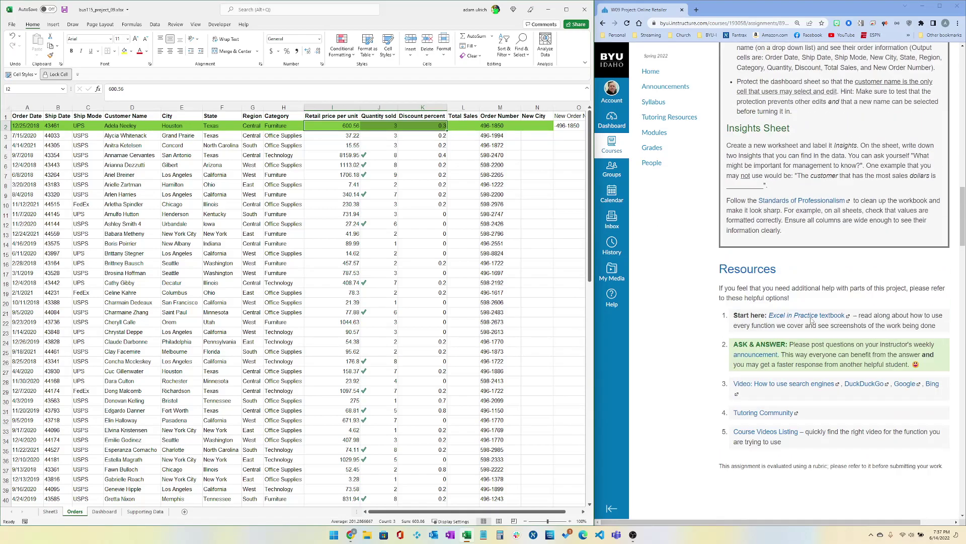
{"action": "scroll", "coordinate": [811, 320], "scroll_direction": "up", "scroll_amount": 3}
{"action": "scroll", "coordinate": [811, 321], "scroll_direction": "up", "scroll_amount": 3}
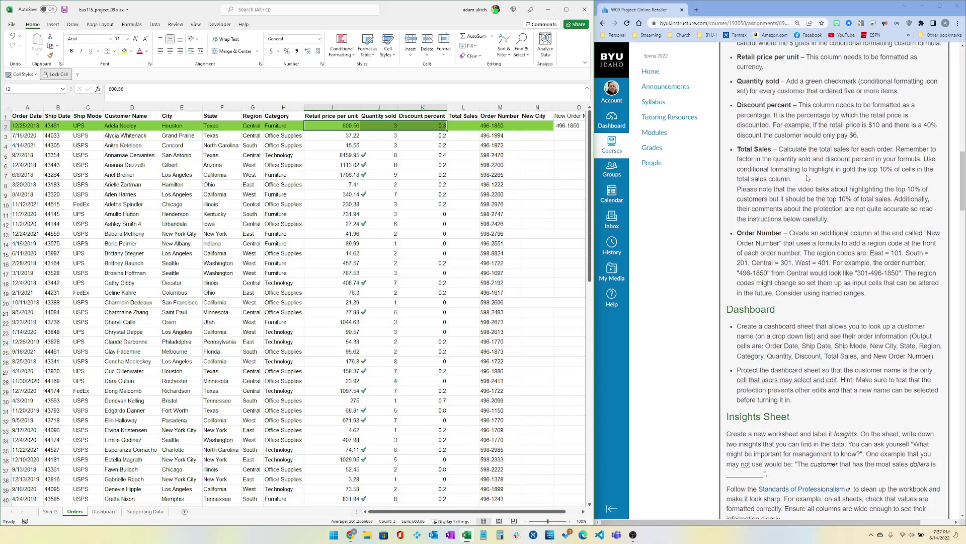
{"action": "left_click_drag", "start_coordinate": [920, 159], "coordinate": [922, 180]}
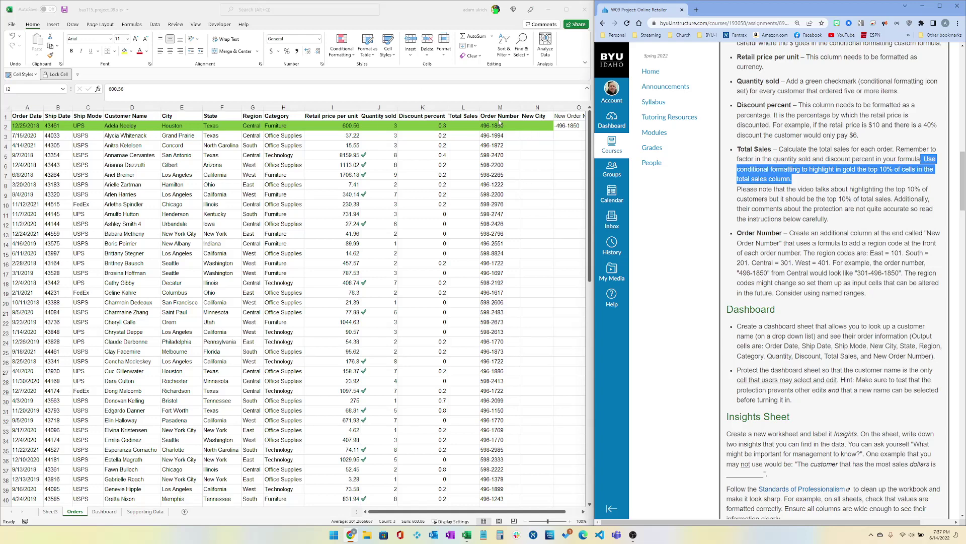
Select the Total Sales column L and browse the Conditional Formatting menu
{"action": "key", "text": "alt+Tab"}
{"action": "left_click", "coordinate": [463, 116]}
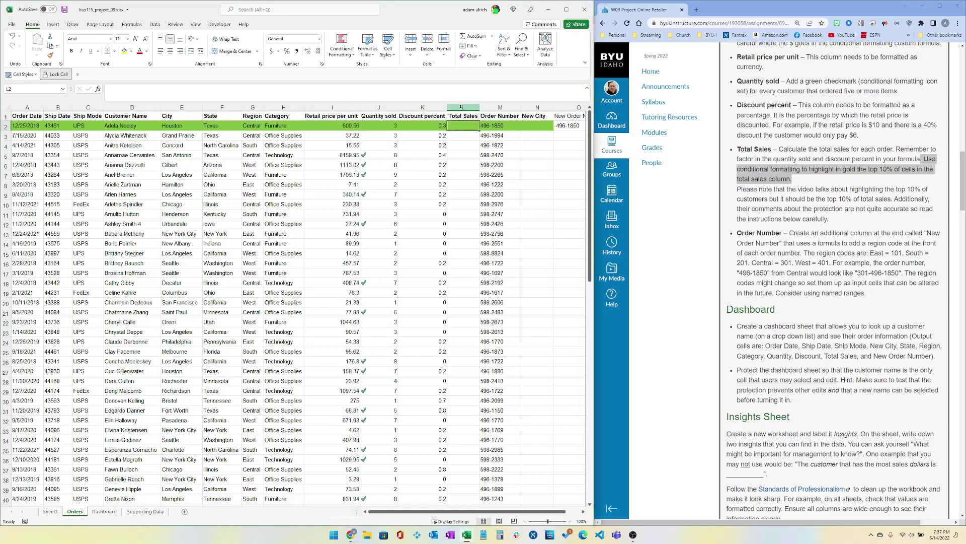
{"action": "key", "text": "ctrl+shift+Down"}
{"action": "left_click", "coordinate": [341, 54]}
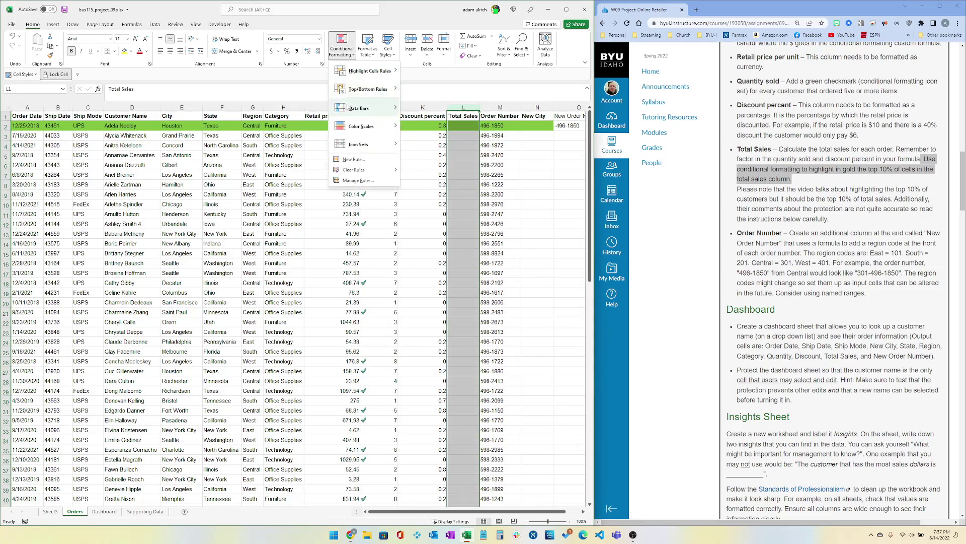
{"action": "mouse_move", "coordinate": [372, 127]}
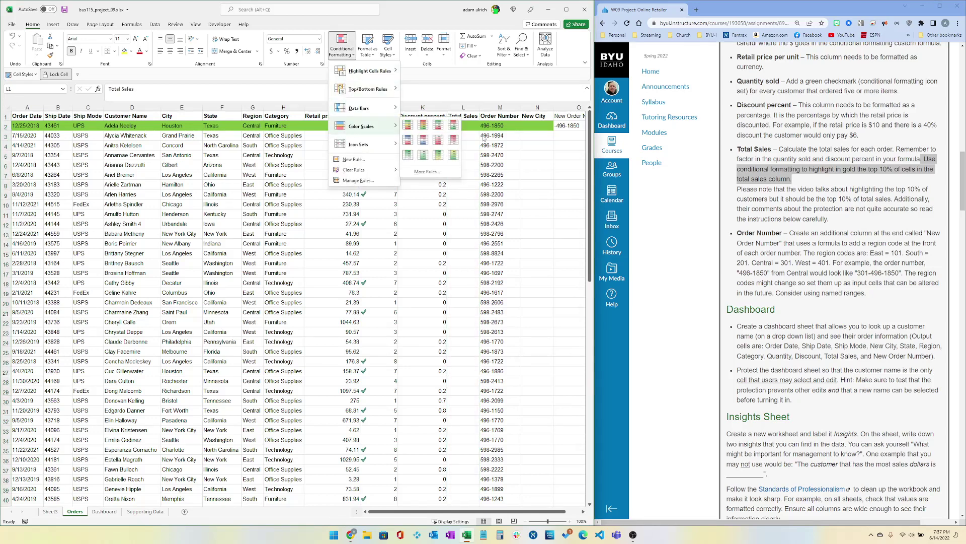
{"action": "left_click", "coordinate": [454, 155]}
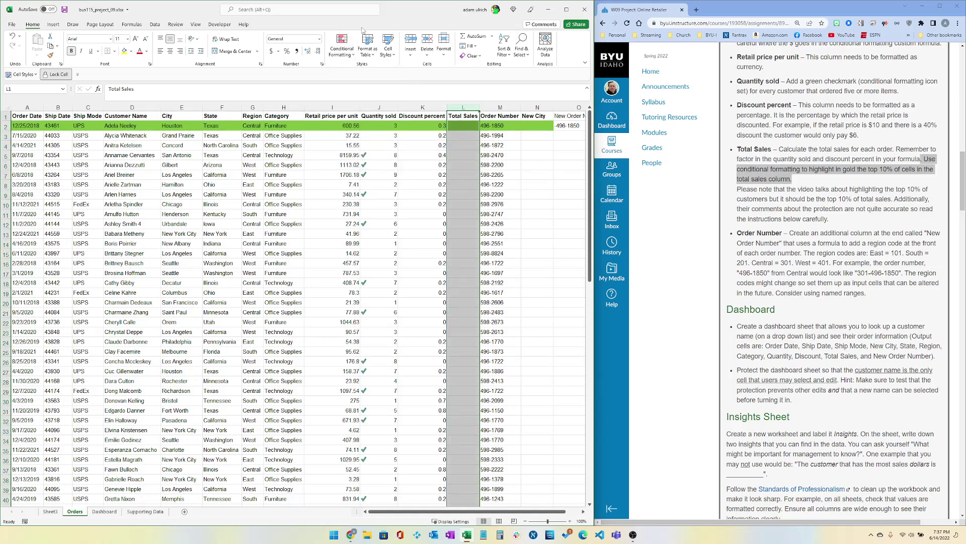
Edit the existing colour-scale rule: gold for highest values, white for lowest
{"action": "left_click", "coordinate": [342, 45]}
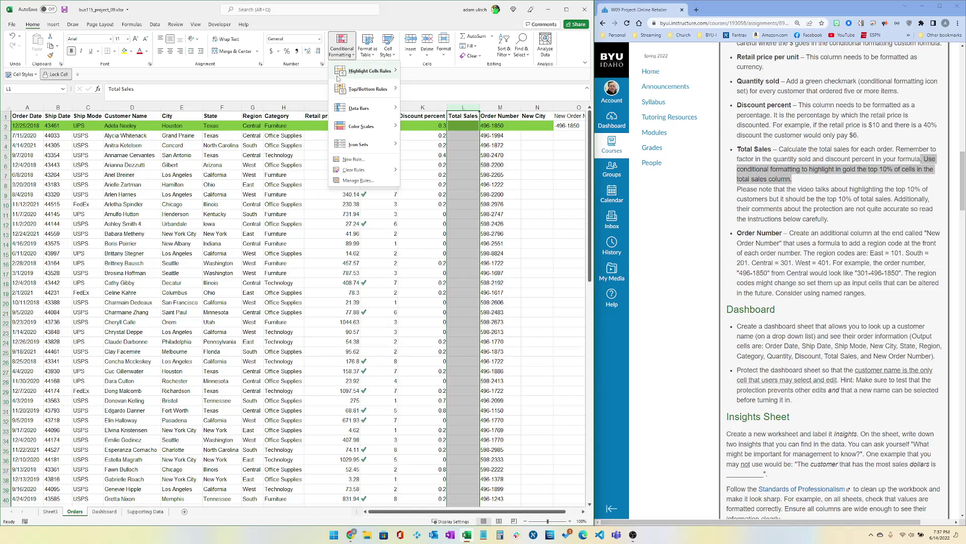
{"action": "left_click", "coordinate": [354, 181]}
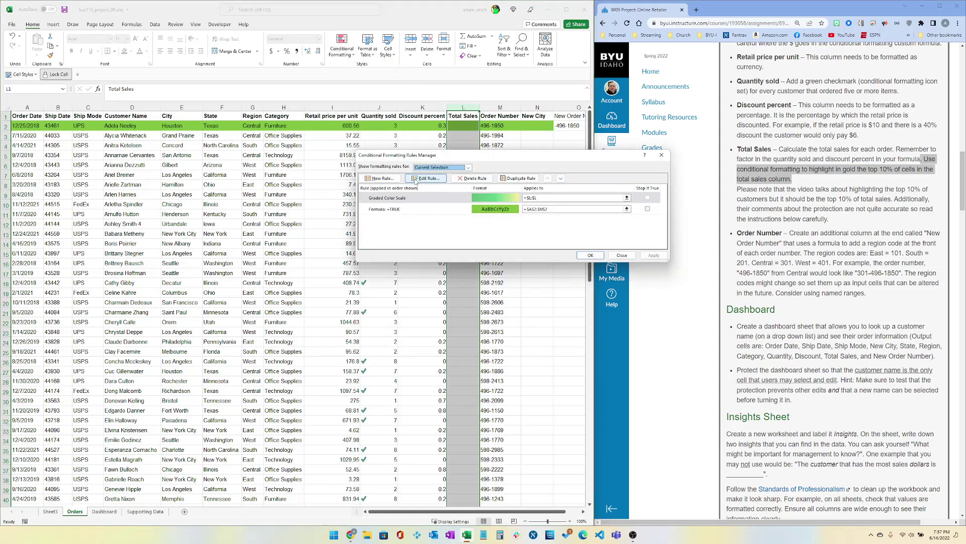
{"action": "left_click", "coordinate": [416, 179]}
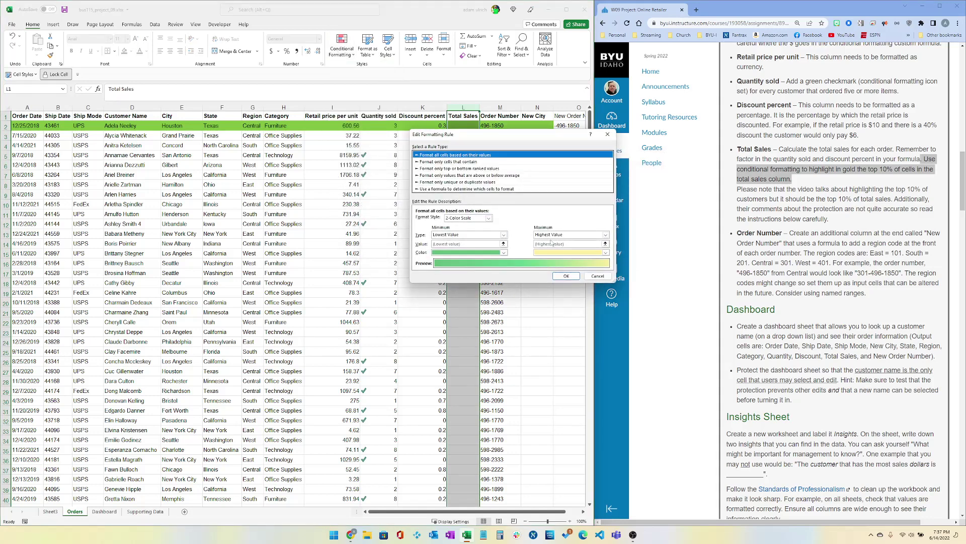
{"action": "left_click", "coordinate": [606, 252]}
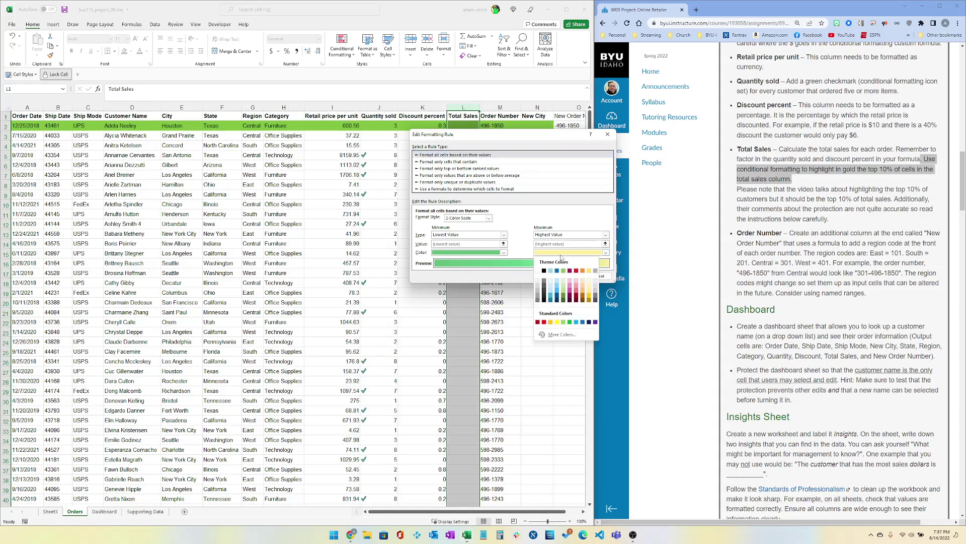
{"action": "left_click", "coordinate": [583, 297]}
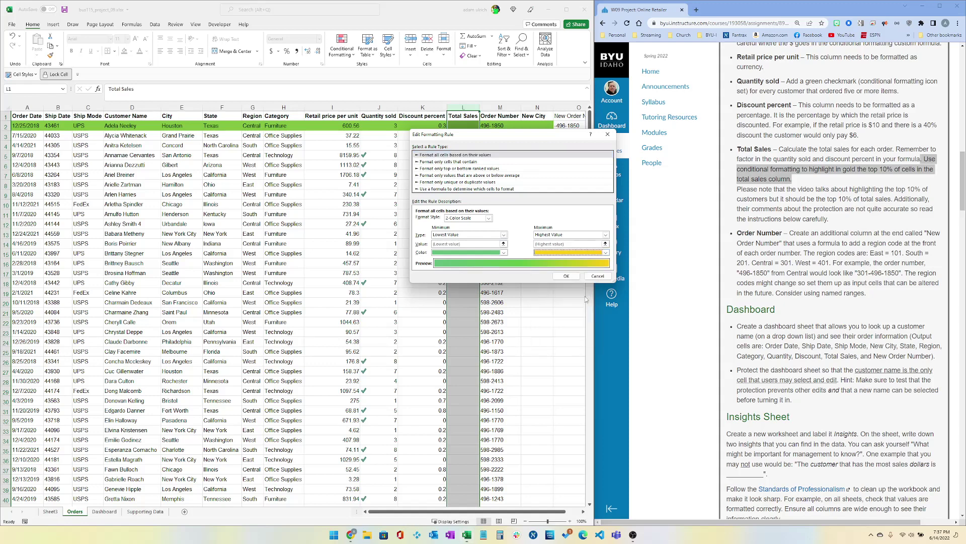
{"action": "left_click", "coordinate": [470, 254]}
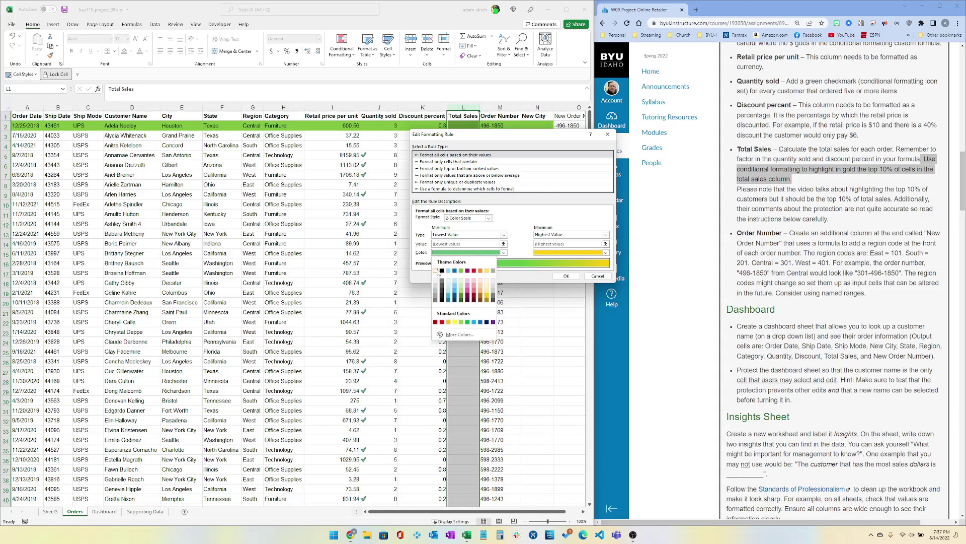
{"action": "left_click", "coordinate": [437, 272]}
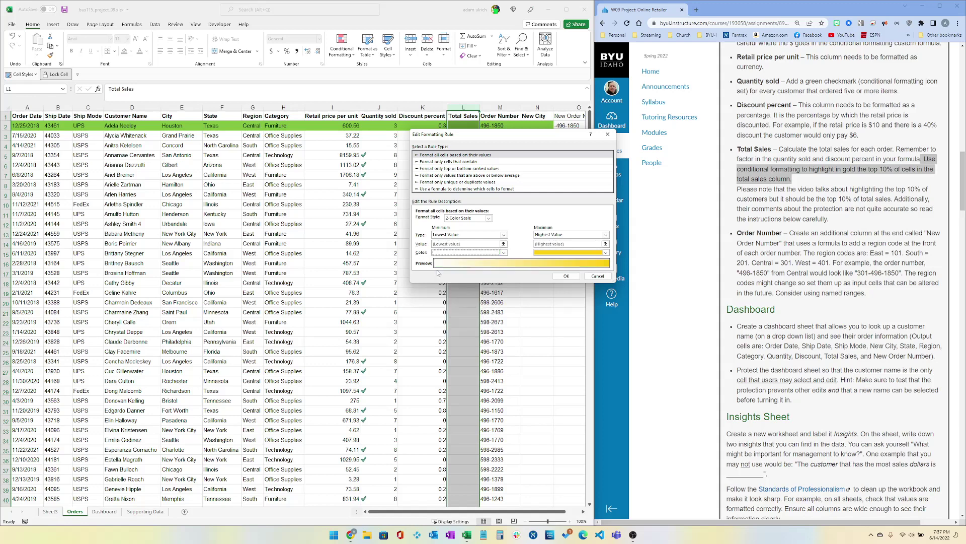
Switch the rule editor to a formula-based rule type
{"action": "left_click", "coordinate": [478, 219]}
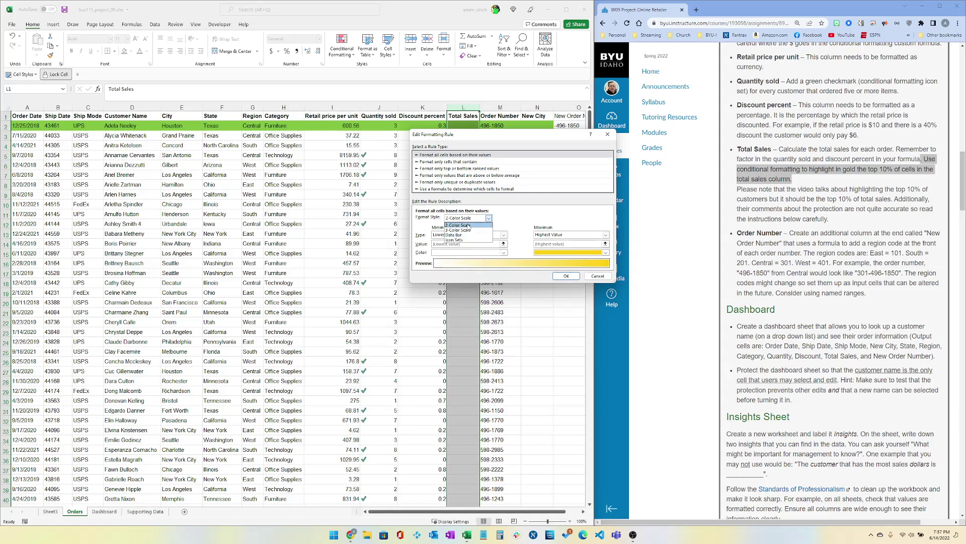
{"action": "left_click", "coordinate": [544, 218]}
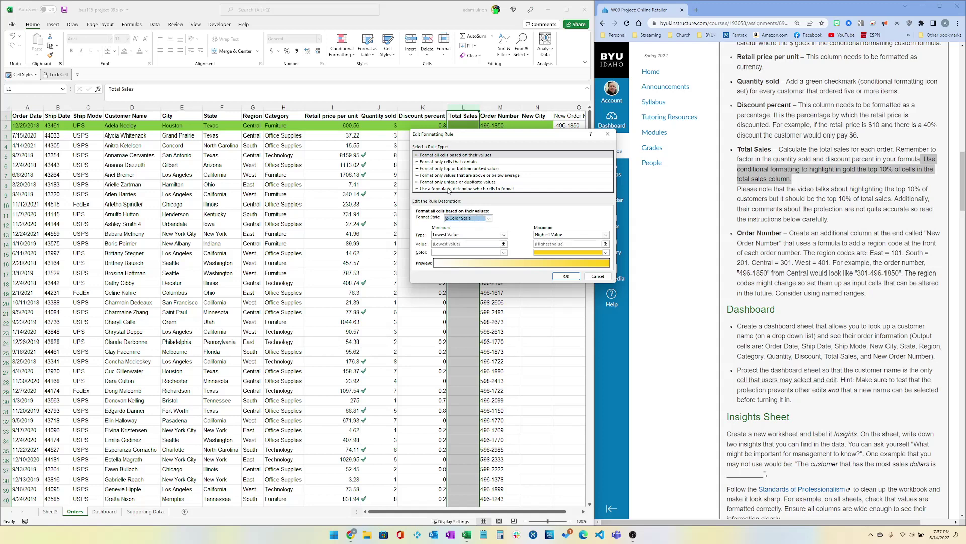
{"action": "left_click", "coordinate": [452, 188]}
{"action": "left_click_drag", "start_coordinate": [468, 137], "coordinate": [454, 144]}
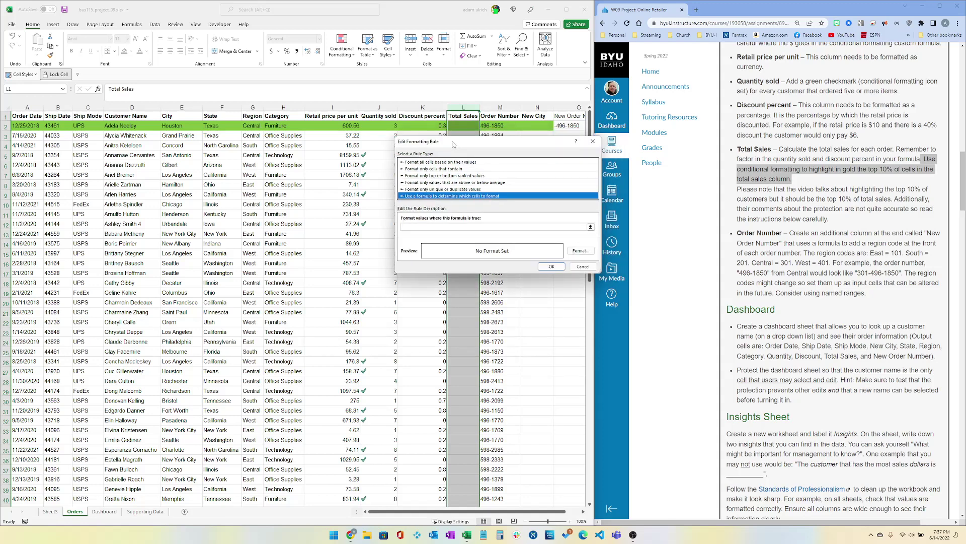
Change the Total Sales rule to top 10% ranked values with a gold fill and apply it
{"action": "left_click", "coordinate": [429, 162]}
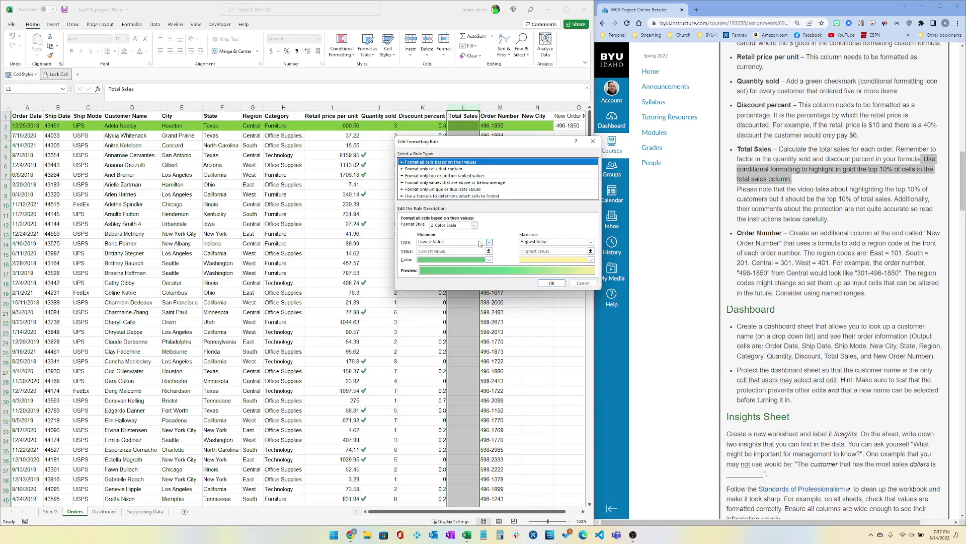
{"action": "left_click", "coordinate": [432, 175]}
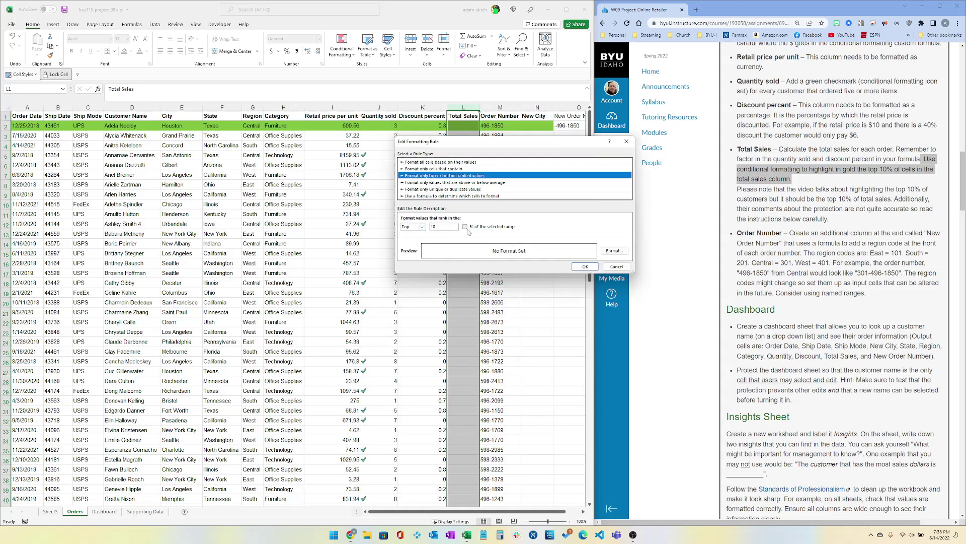
{"action": "left_click", "coordinate": [465, 227]}
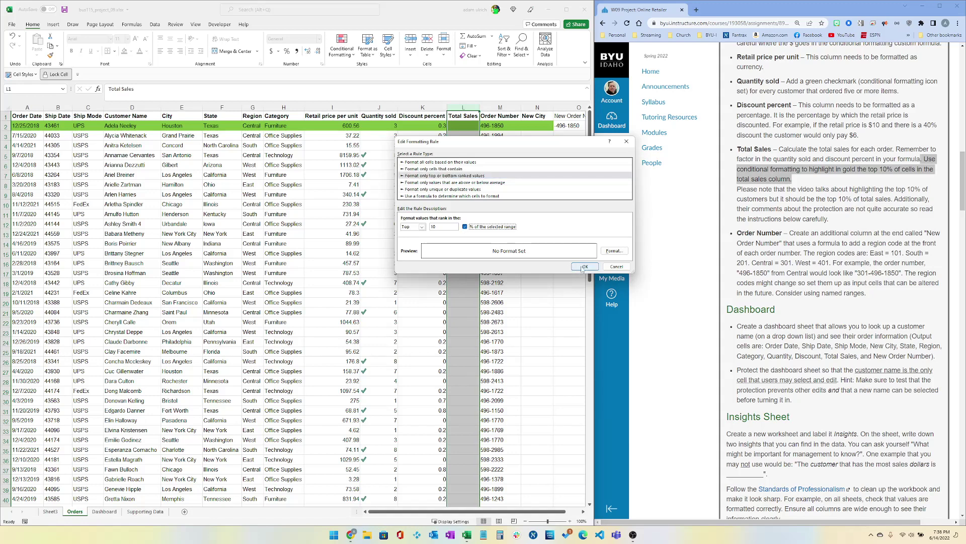
{"action": "left_click", "coordinate": [614, 250]}
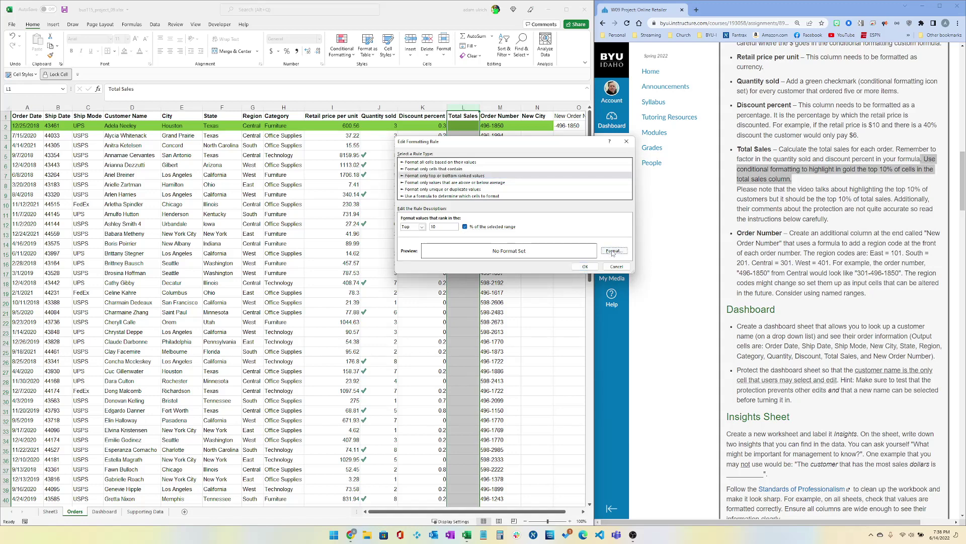
{"action": "left_click", "coordinate": [480, 169]}
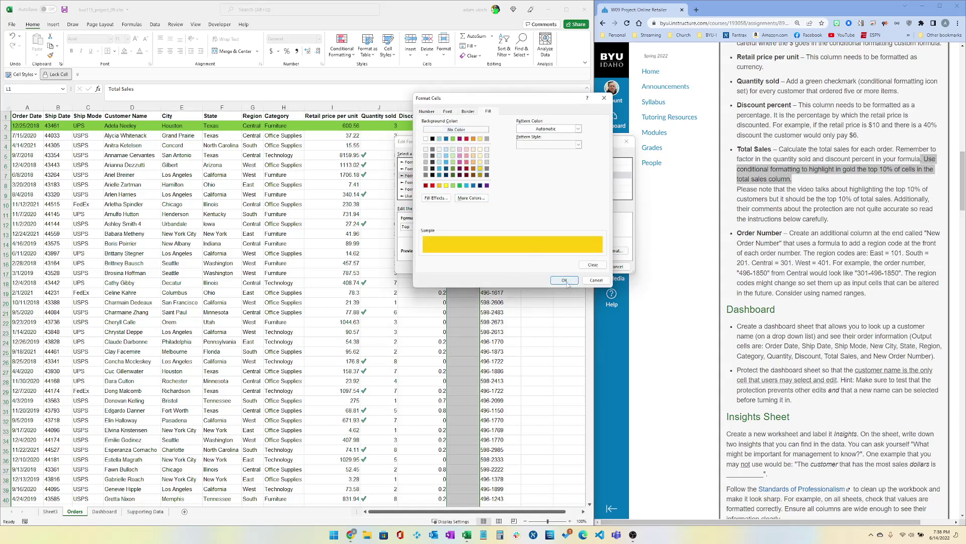
{"action": "left_click", "coordinate": [564, 281]}
{"action": "left_click", "coordinate": [574, 268]}
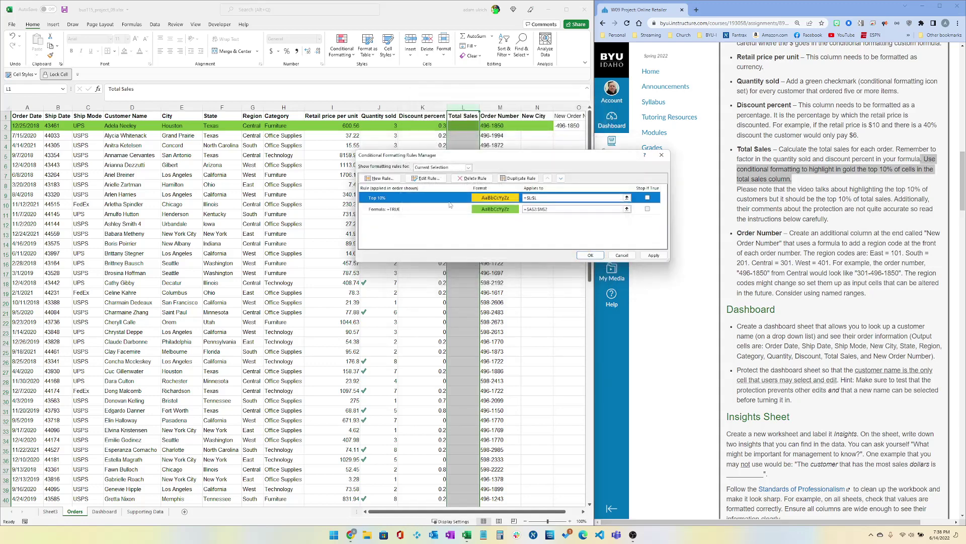
{"action": "left_click", "coordinate": [592, 254]}
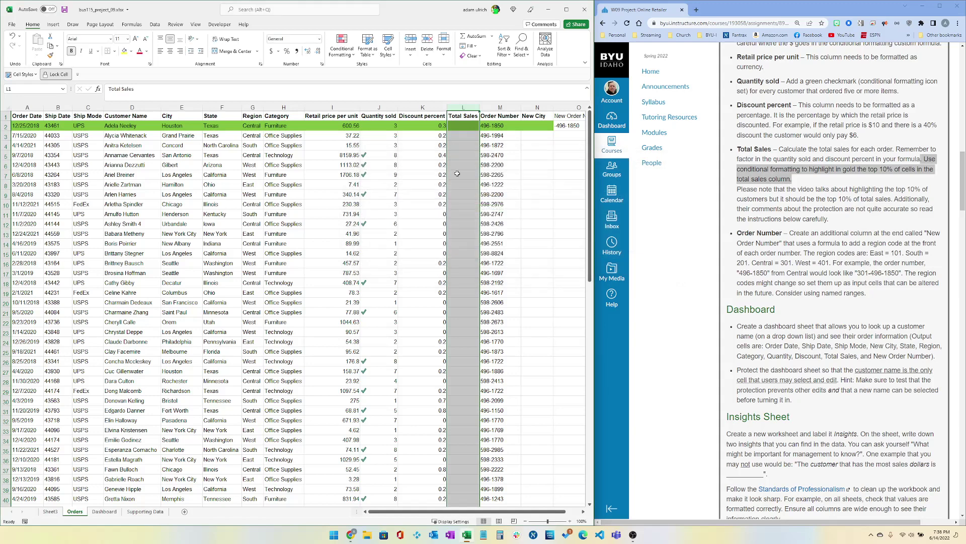
Enter test values 1, 2, 4, 10 and 1 into Total Sales cells L7:L11
{"action": "left_click", "coordinate": [471, 177]}
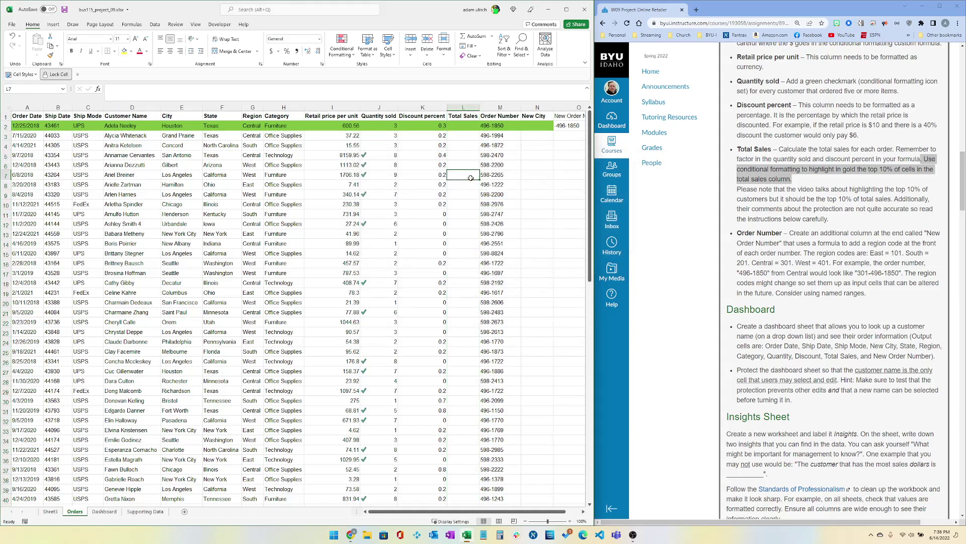
{"action": "type", "text": "1"}
{"action": "key", "text": "Return"}
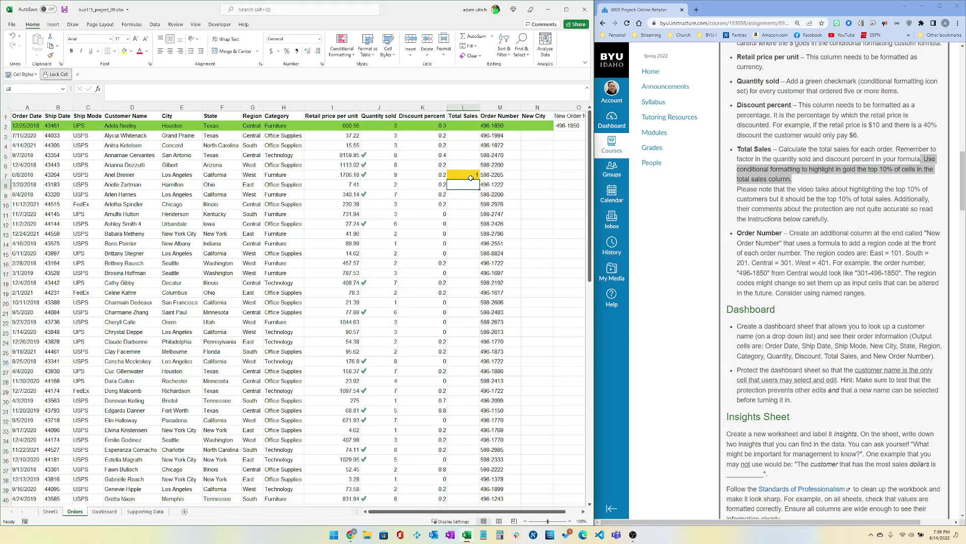
{"action": "type", "text": "2"}
{"action": "key", "text": "Return"}
{"action": "type", "text": "4"}
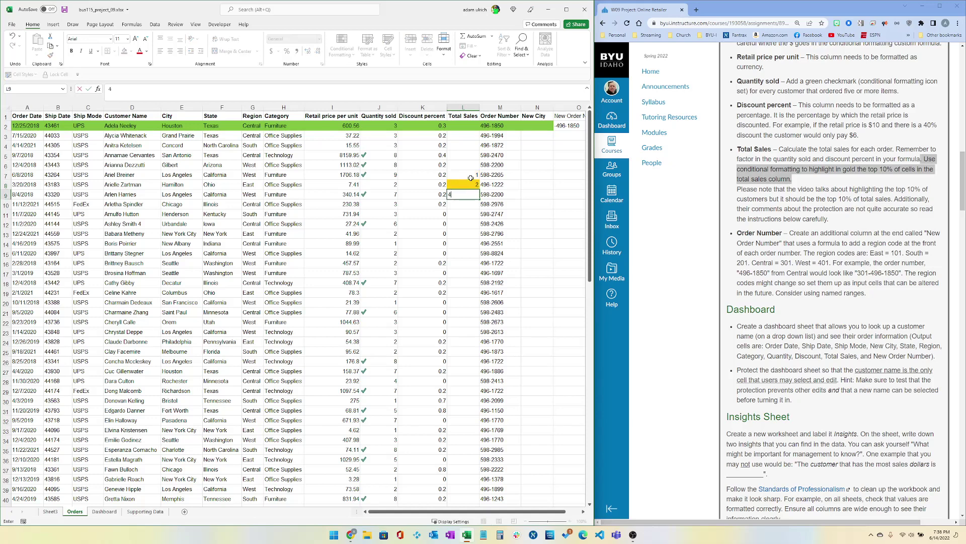
{"action": "key", "text": "Return"}
{"action": "type", "text": "10"}
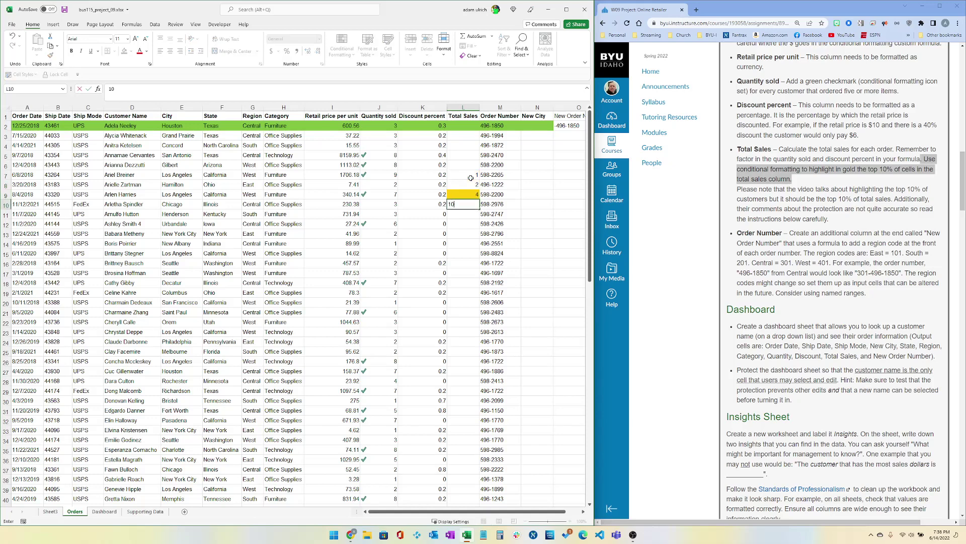
{"action": "key", "text": "Return"}
{"action": "type", "text": "1"}
{"action": "key", "text": "Return"}
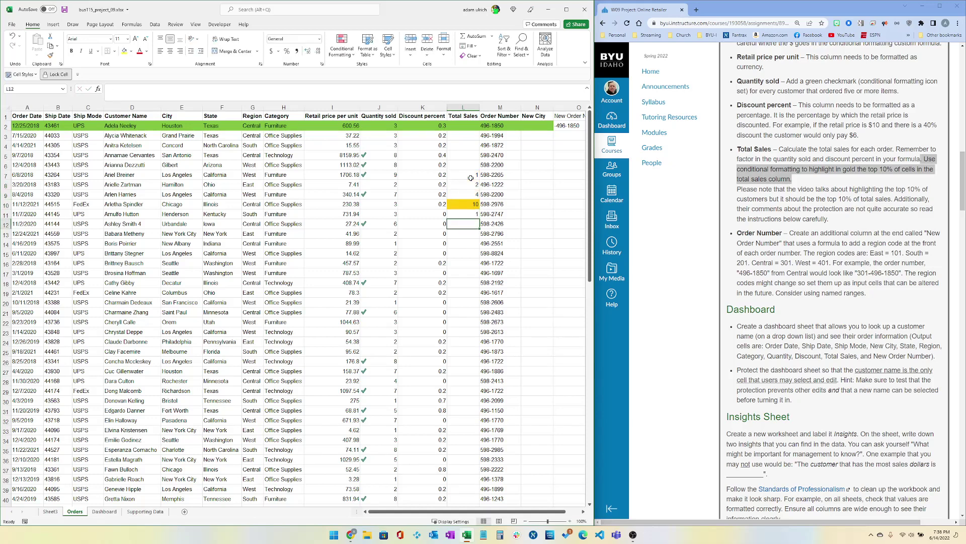
{"action": "scroll", "coordinate": [824, 302], "scroll_direction": "down", "scroll_amount": 15}
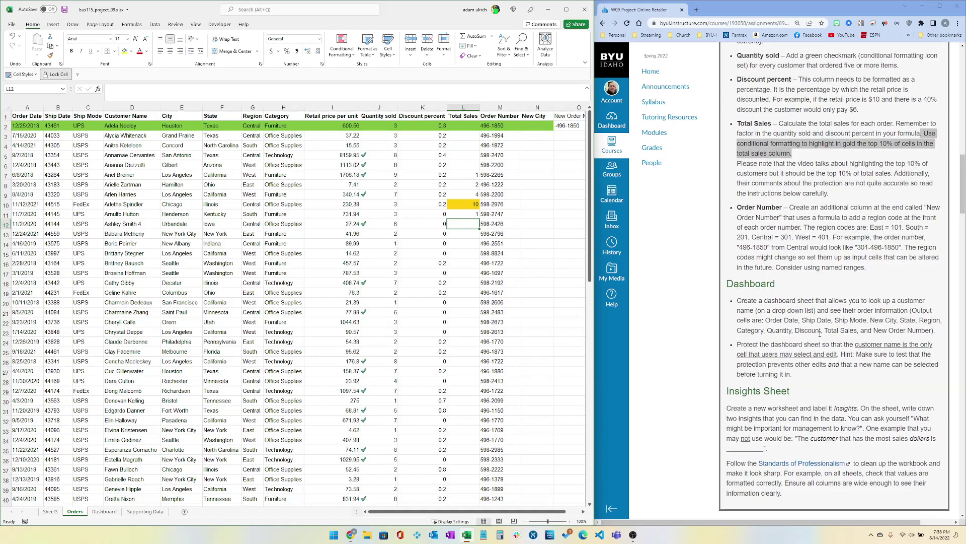
{"action": "scroll", "coordinate": [781, 371], "scroll_direction": "down", "scroll_amount": 10}
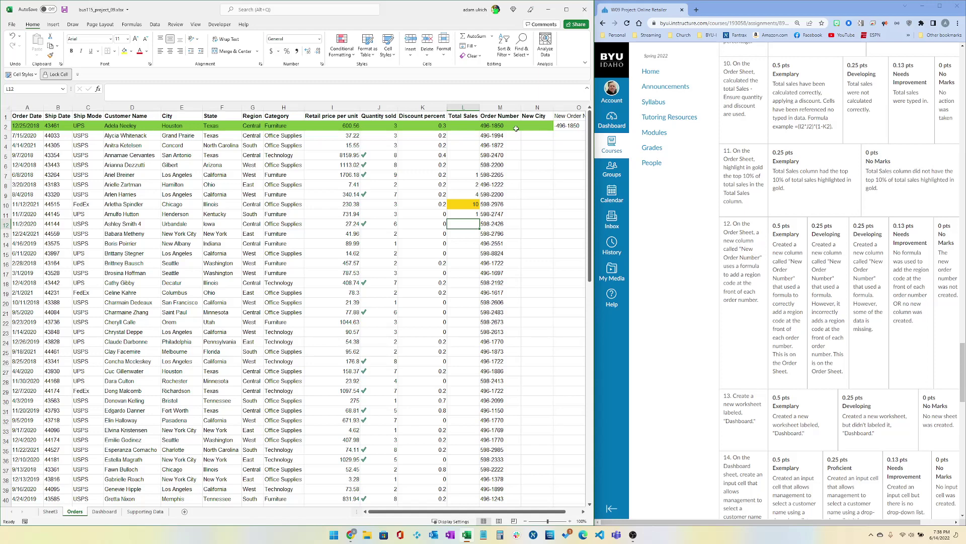
{"action": "scroll", "coordinate": [735, 232], "scroll_direction": "down", "scroll_amount": 4}
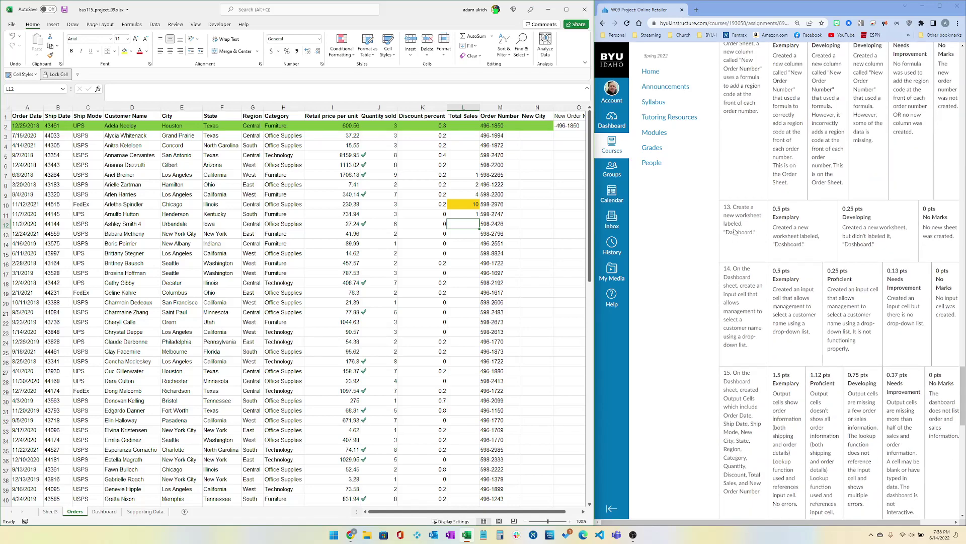
{"action": "scroll", "coordinate": [745, 308], "scroll_direction": "down", "scroll_amount": 1}
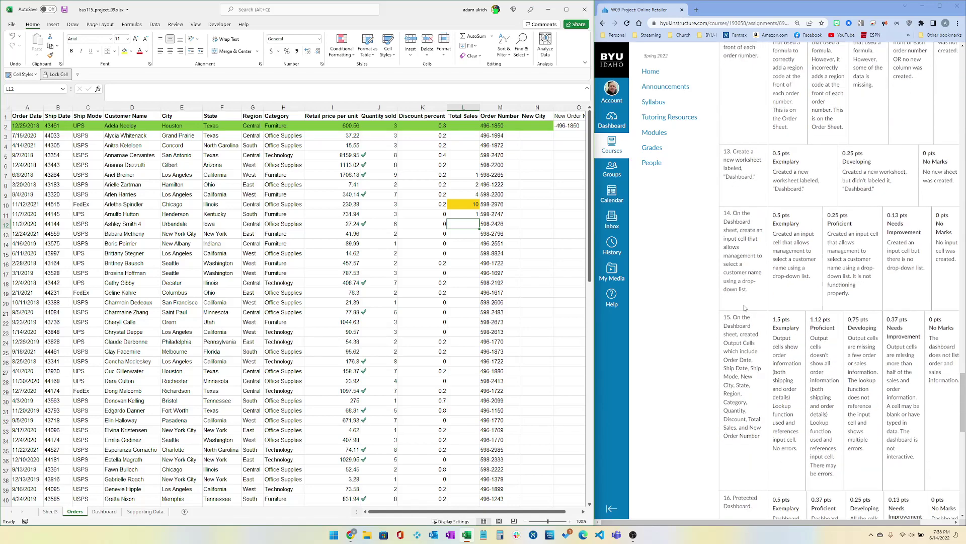
{"action": "scroll", "coordinate": [745, 308], "scroll_direction": "down", "scroll_amount": 2}
On Dashboard, check input cell D5 and empty ranges C8:C18 and D7:D20 against the rubric
{"action": "left_click", "coordinate": [104, 511]}
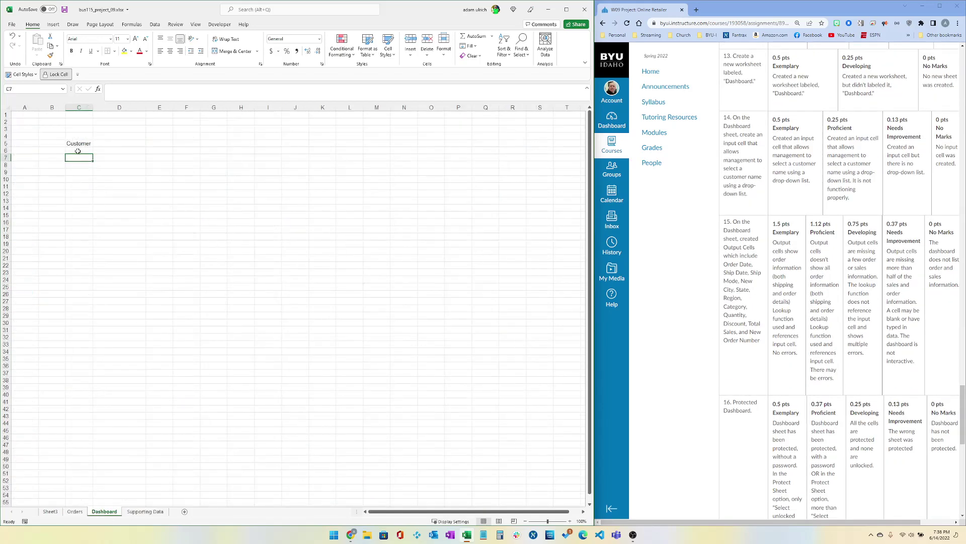
{"action": "left_click", "coordinate": [118, 145]}
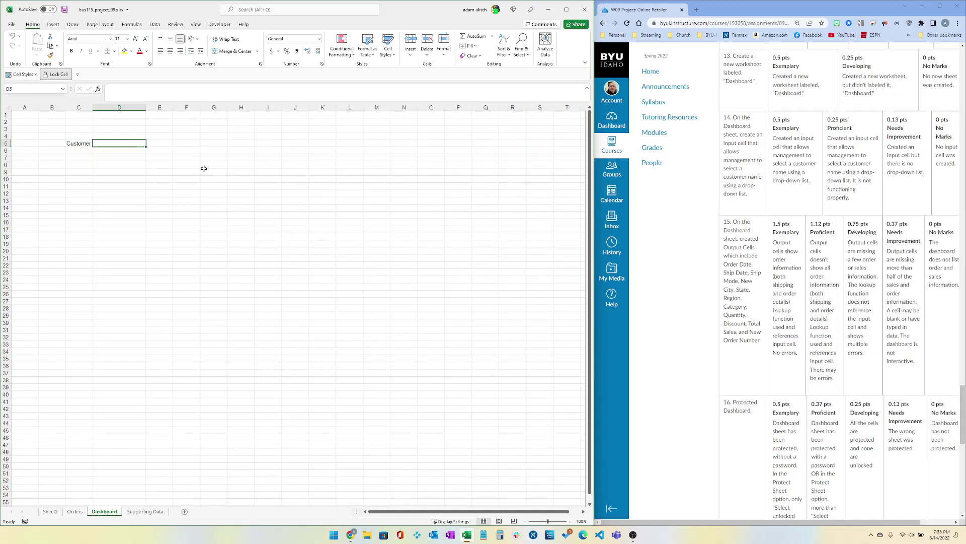
{"action": "left_click_drag", "start_coordinate": [88, 165], "coordinate": [83, 236]}
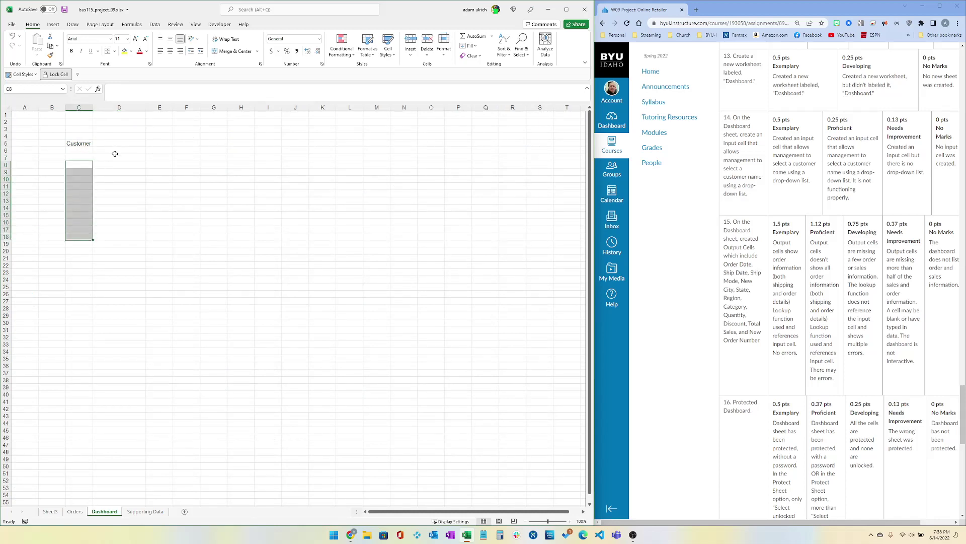
{"action": "left_click_drag", "start_coordinate": [115, 157], "coordinate": [134, 252]}
{"action": "scroll", "coordinate": [764, 301], "scroll_direction": "down", "scroll_amount": 4}
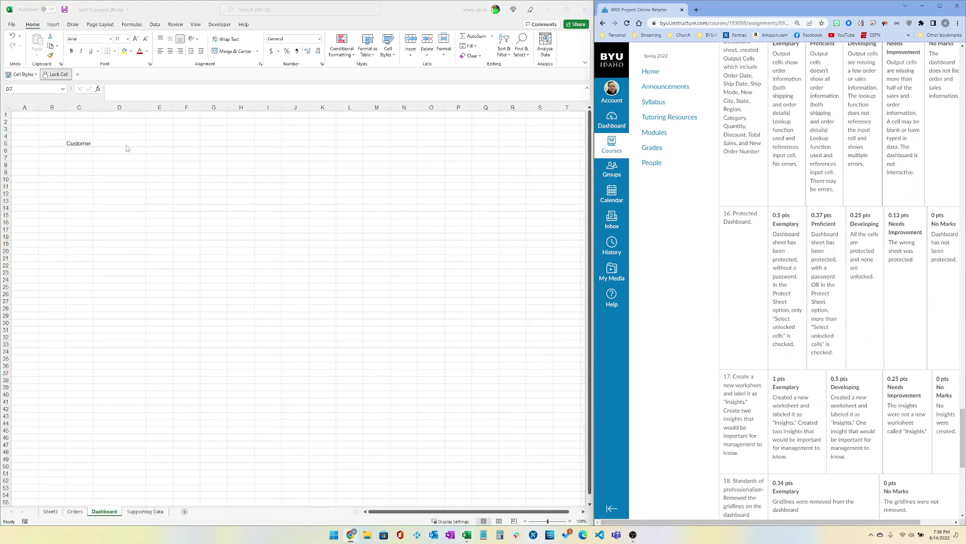
{"action": "left_click", "coordinate": [143, 144]}
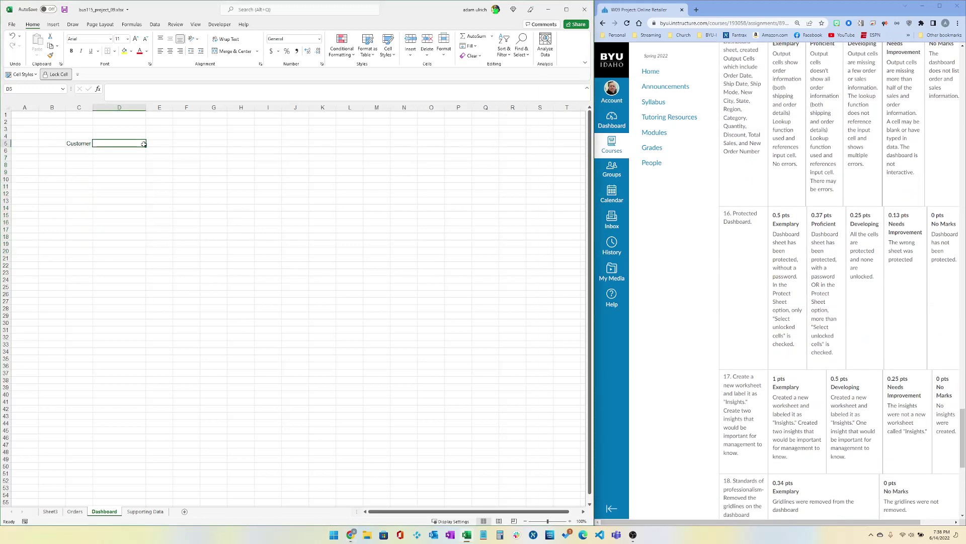
{"action": "scroll", "coordinate": [750, 286], "scroll_direction": "down", "scroll_amount": 3}
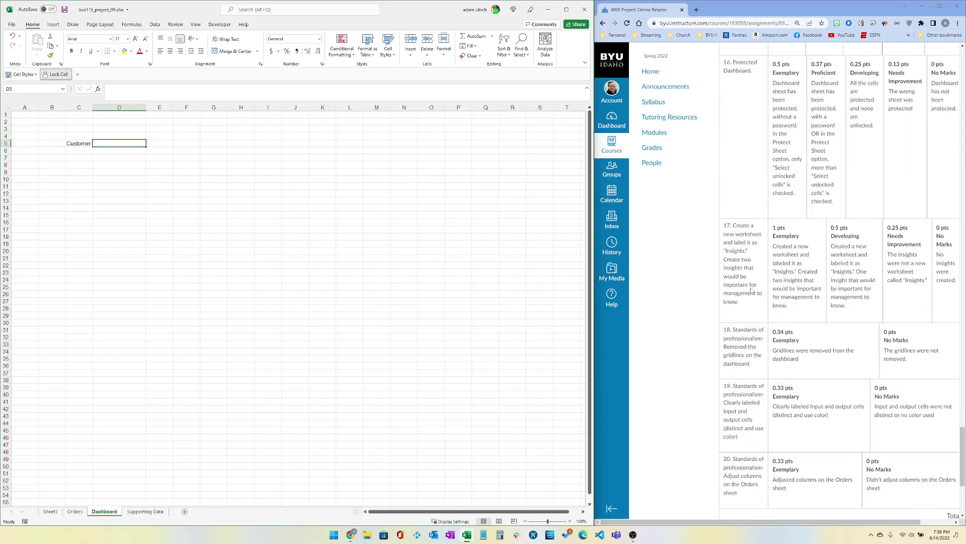
{"action": "left_click", "coordinate": [750, 285]}
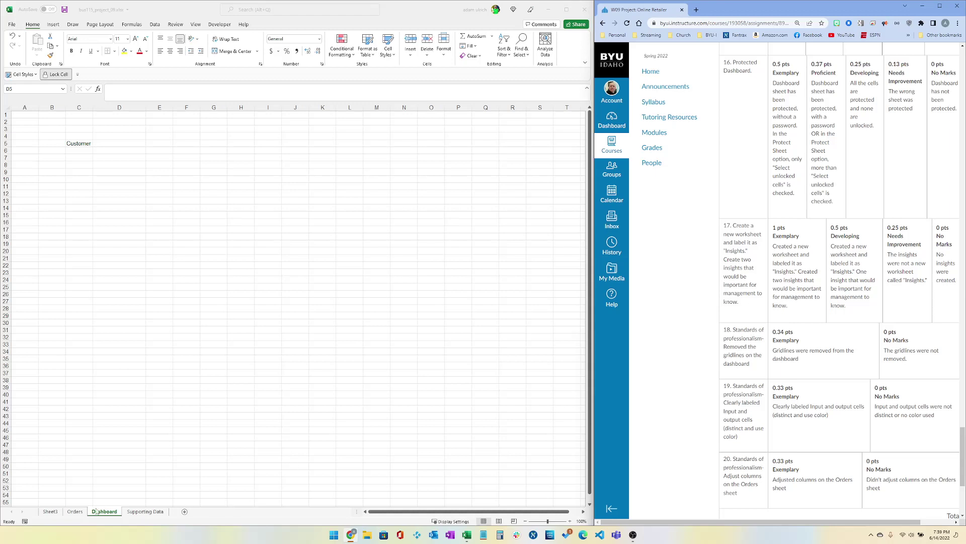
{"action": "left_click", "coordinate": [59, 513]}
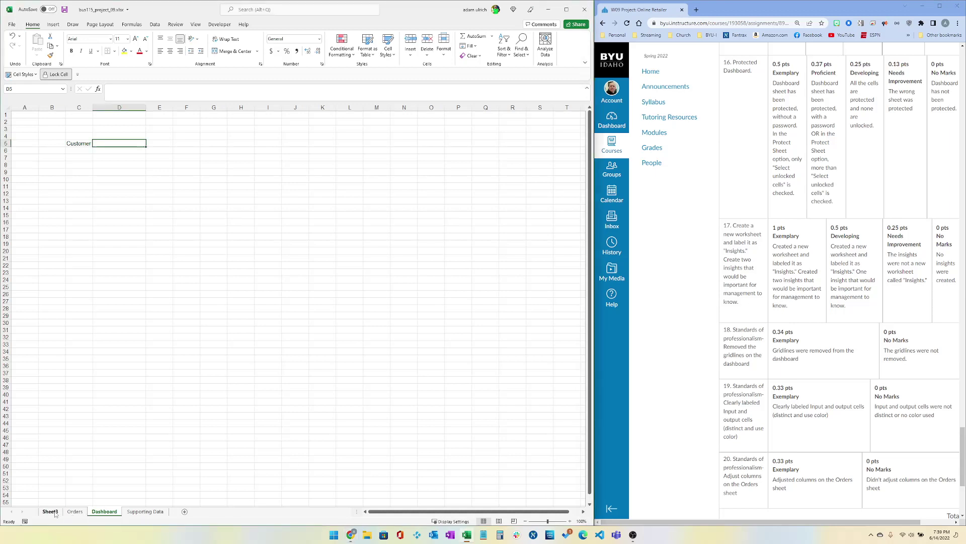
Compare the Sheet3 PivotTable with the rubric's labelled input and output cells criterion
{"action": "left_click", "coordinate": [51, 511]}
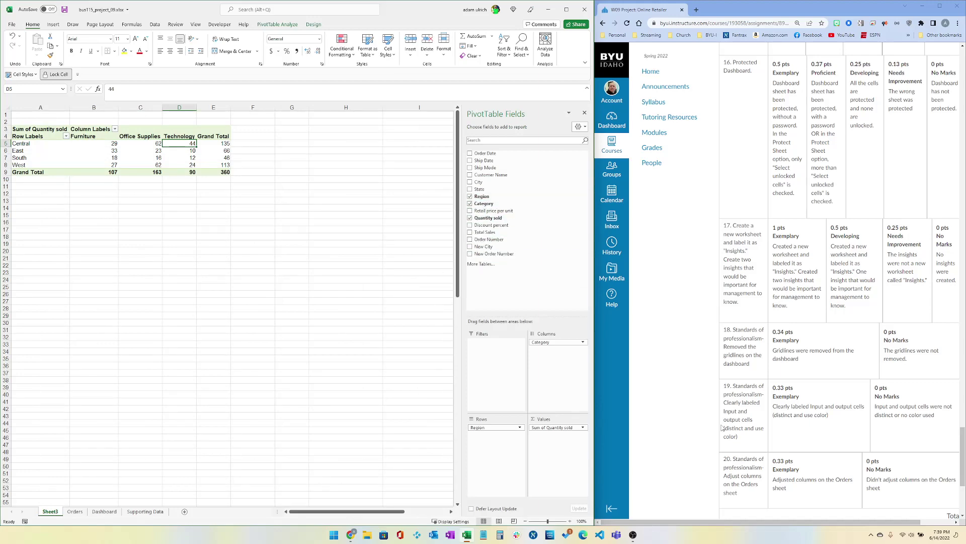
{"action": "scroll", "coordinate": [768, 394], "scroll_direction": "down", "scroll_amount": 1}
{"action": "scroll", "coordinate": [767, 394], "scroll_direction": "down", "scroll_amount": 3}
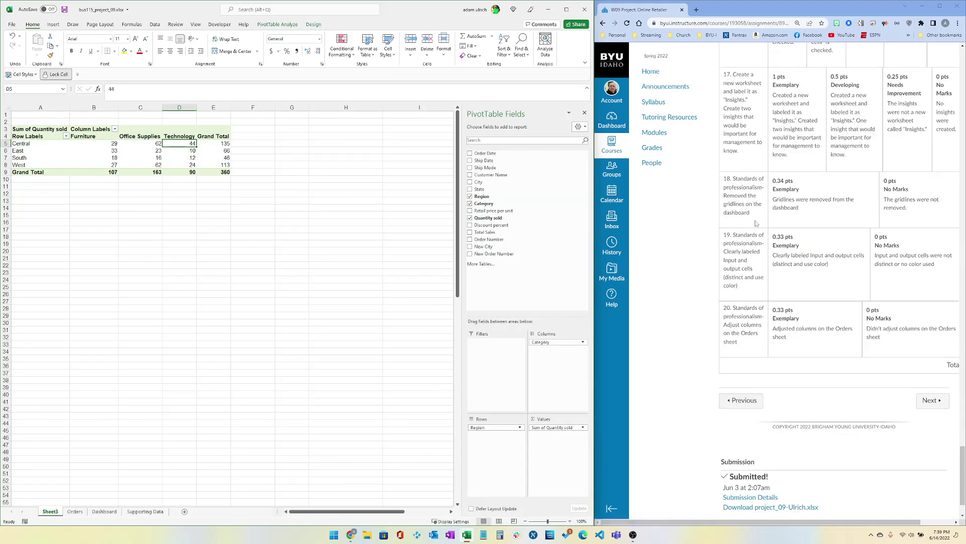
{"action": "left_click_drag", "start_coordinate": [758, 219], "coordinate": [700, 186]}
{"action": "left_click_drag", "start_coordinate": [748, 291], "coordinate": [721, 248]}
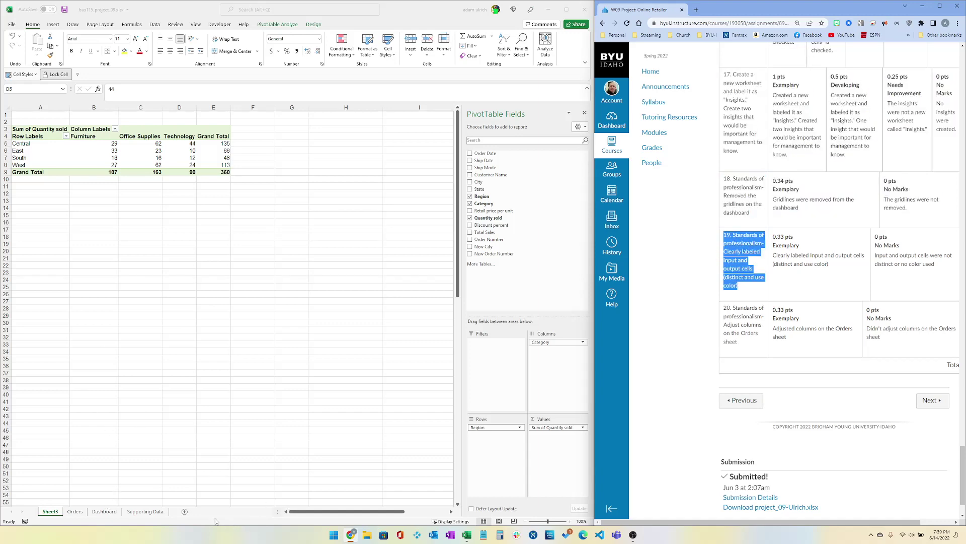
{"action": "left_click", "coordinate": [157, 512]}
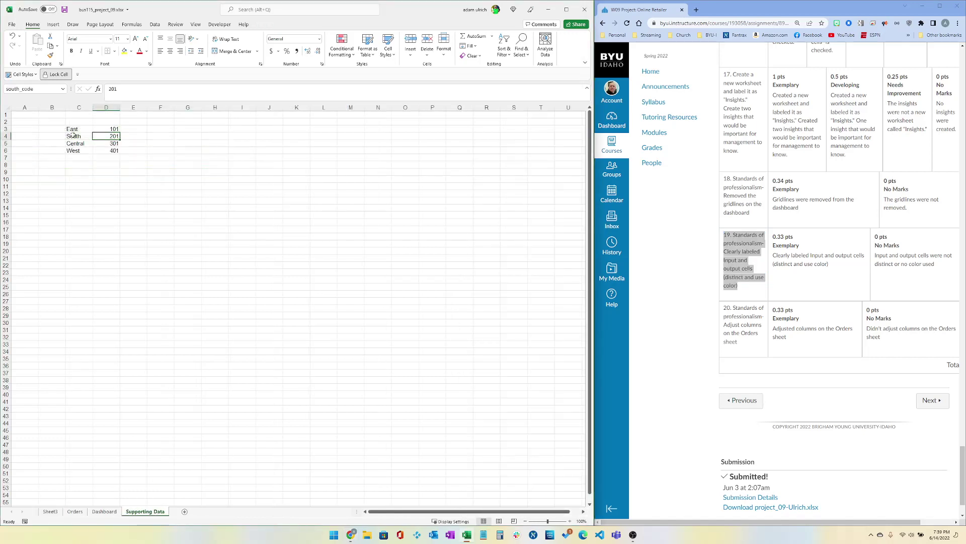
Select the region names East through West and their codes on Supporting Data, then return to Orders
{"action": "left_click_drag", "start_coordinate": [74, 121], "coordinate": [108, 157]}
{"action": "left_click_drag", "start_coordinate": [79, 129], "coordinate": [75, 151]}
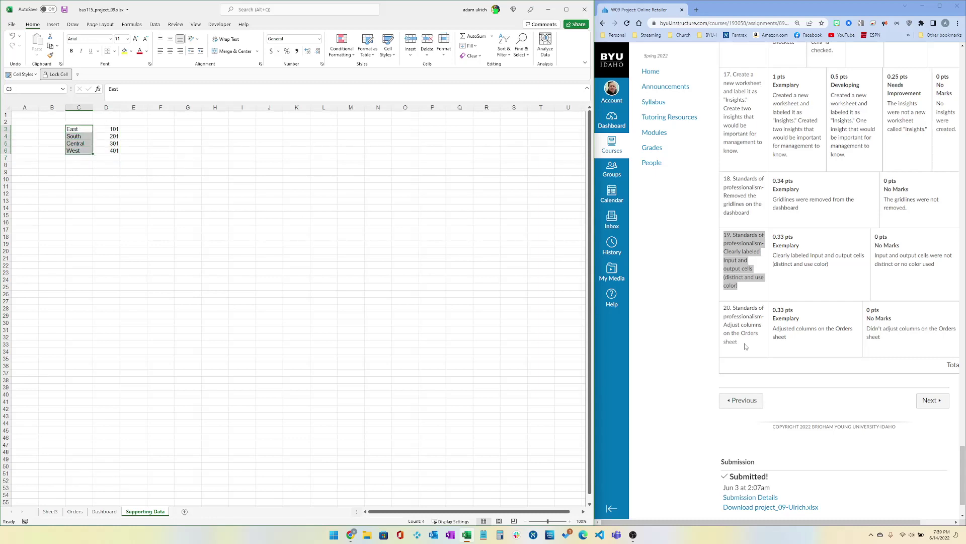
{"action": "left_click_drag", "start_coordinate": [745, 346], "coordinate": [726, 324]}
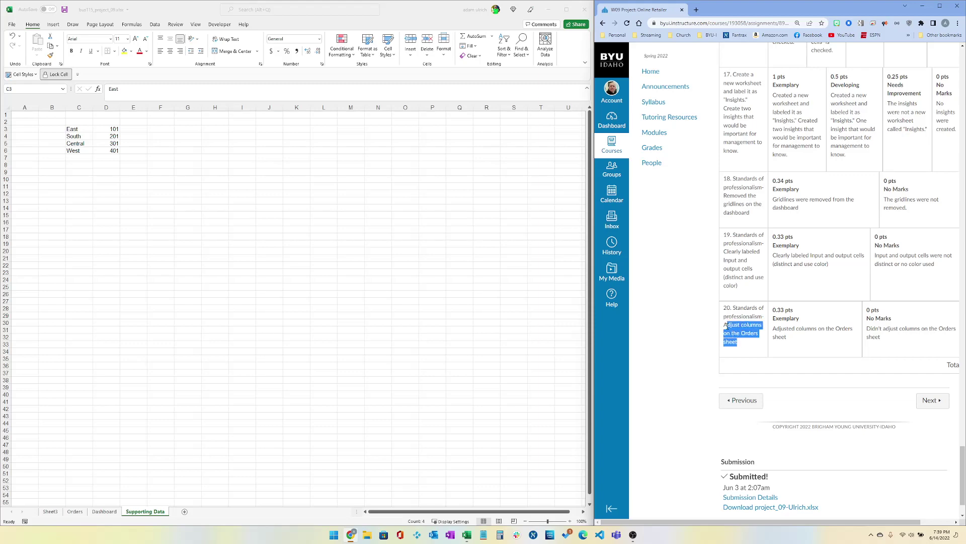
{"action": "left_click", "coordinate": [75, 511]}
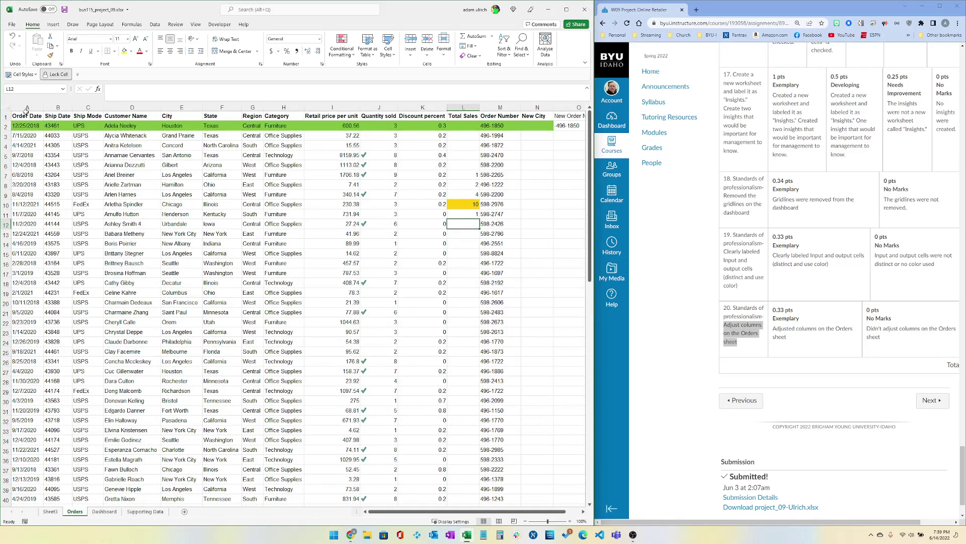
AutoFit the widths of Orders columns A through O to fit their contents
{"action": "left_click_drag", "start_coordinate": [28, 107], "coordinate": [495, 127]}
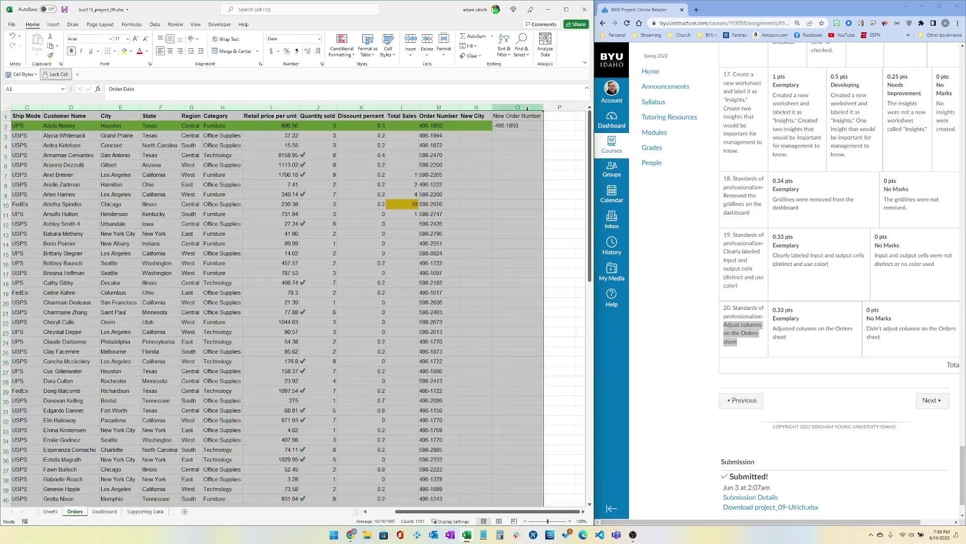
{"action": "double_click", "coordinate": [543, 107]}
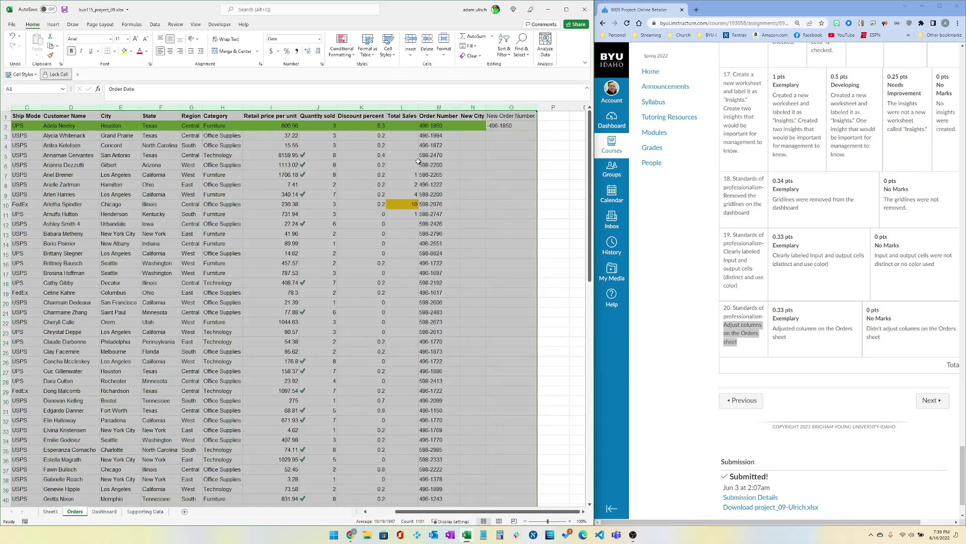